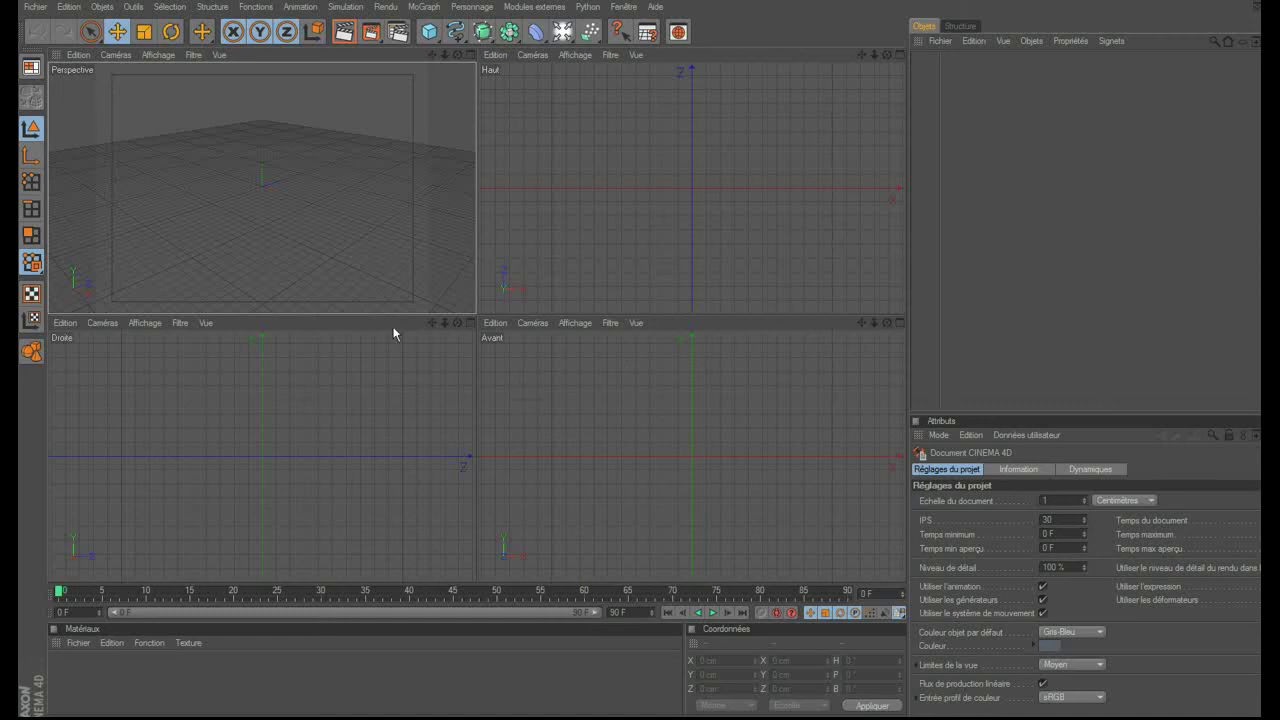
- Add a cylinder oriented along +Z with a height of 400 cm
mouse_move(432, 33)
left_mouse_down()
mouse_move(738, 67)
mouse_move(788, 45)
left_mouse_up()
left_click(1040, 557)
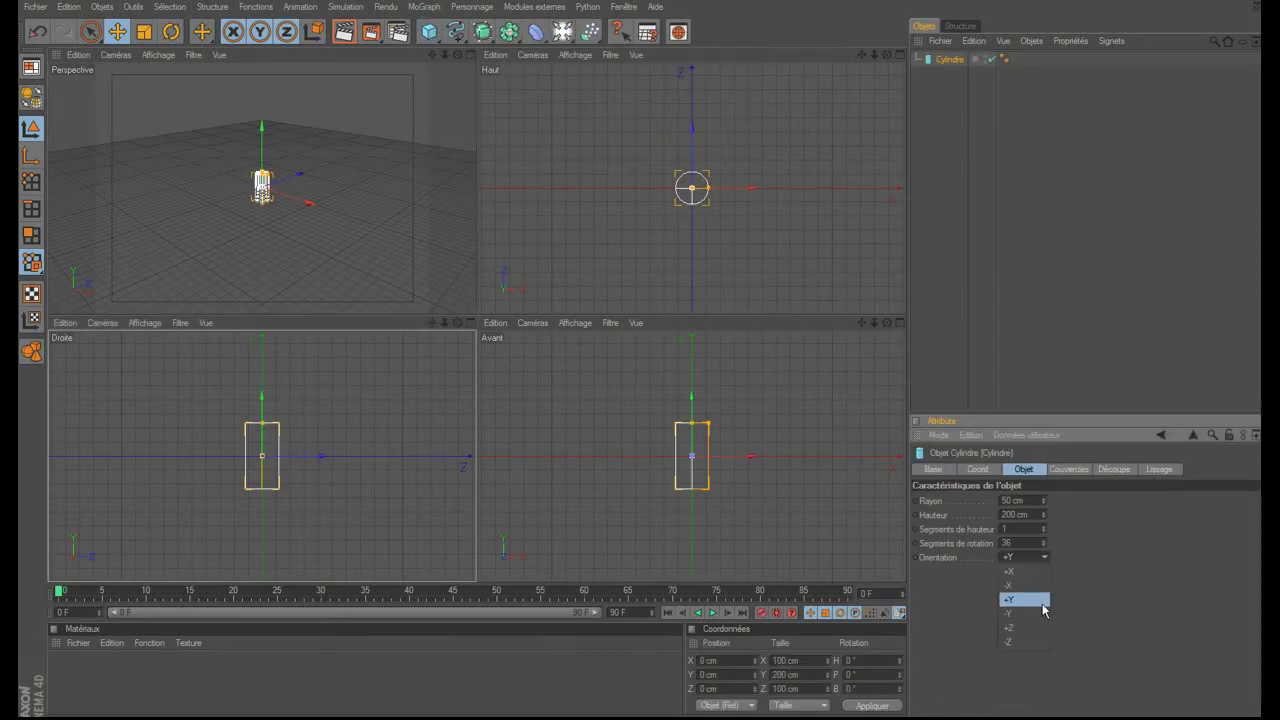
left_click(1043, 628)
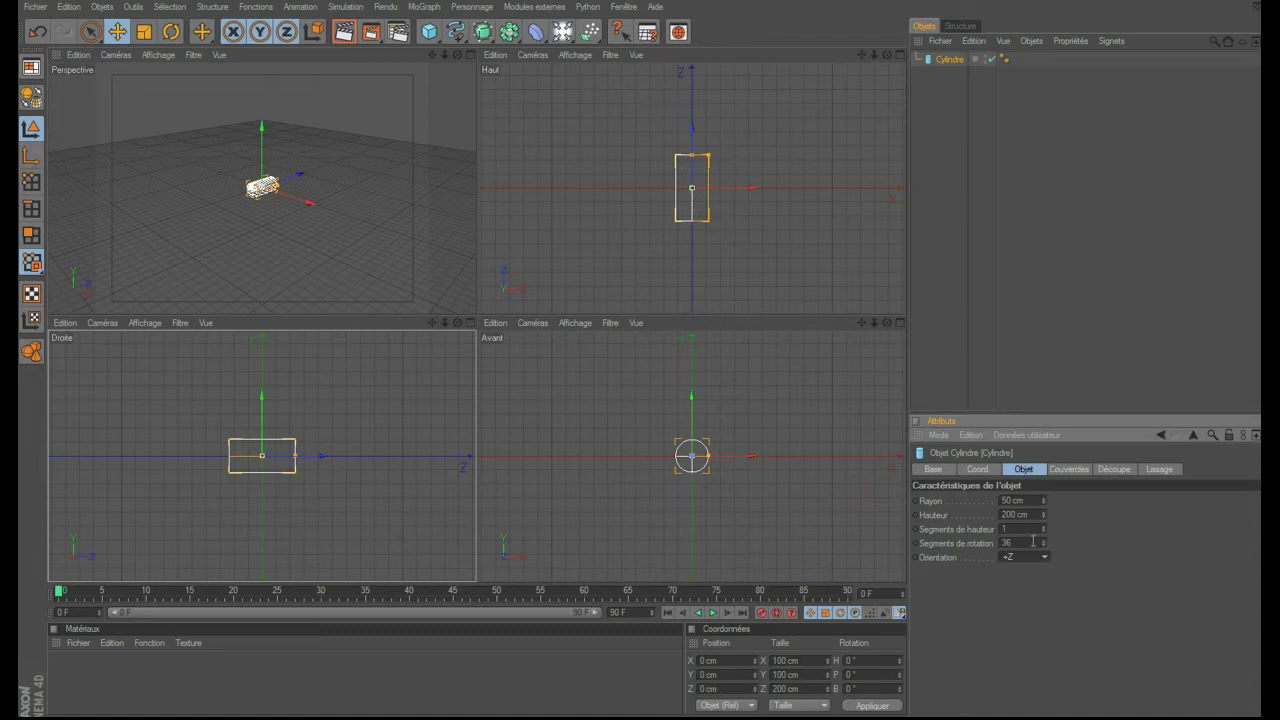
left_click(1035, 526)
left_click(1034, 515)
type("4")
key("Return")
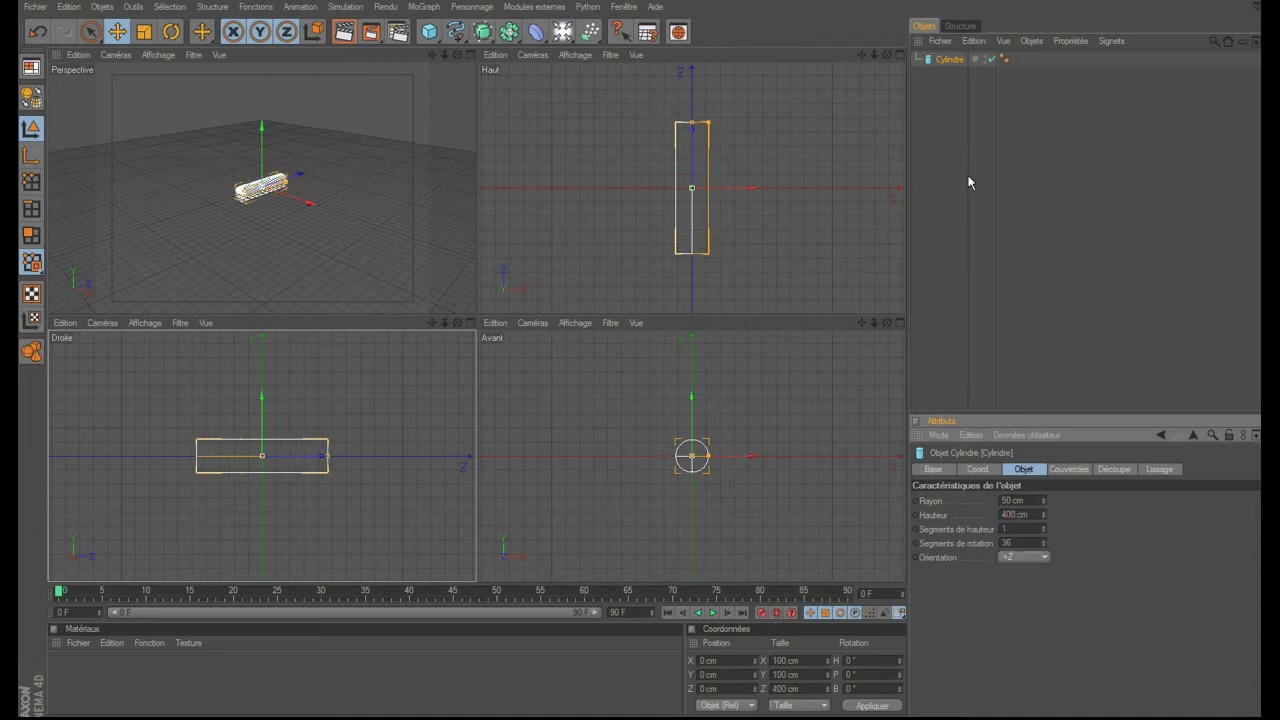
- Duplicate the cylinder as Cylindre.1 and flatten it to a 20 cm high, 200 cm radius disc
left_click_drag(948, 59, 950, 78, "ctrl")
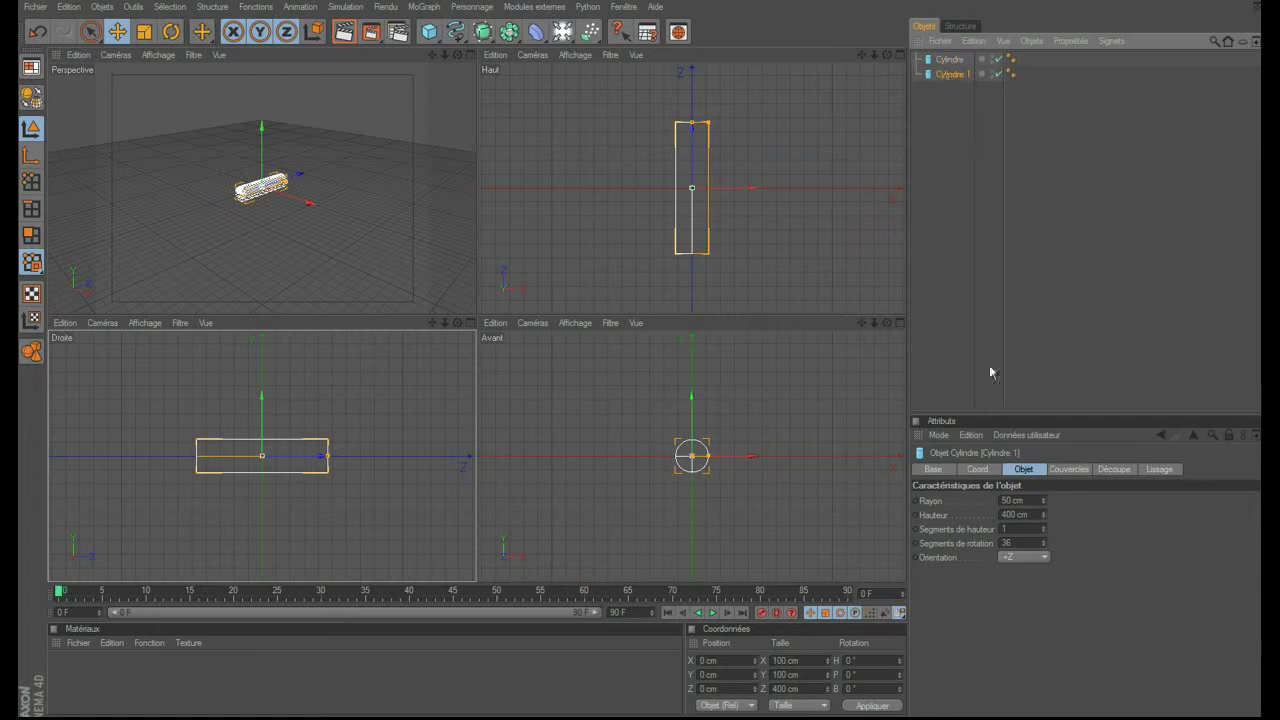
left_click(1015, 514)
type("20")
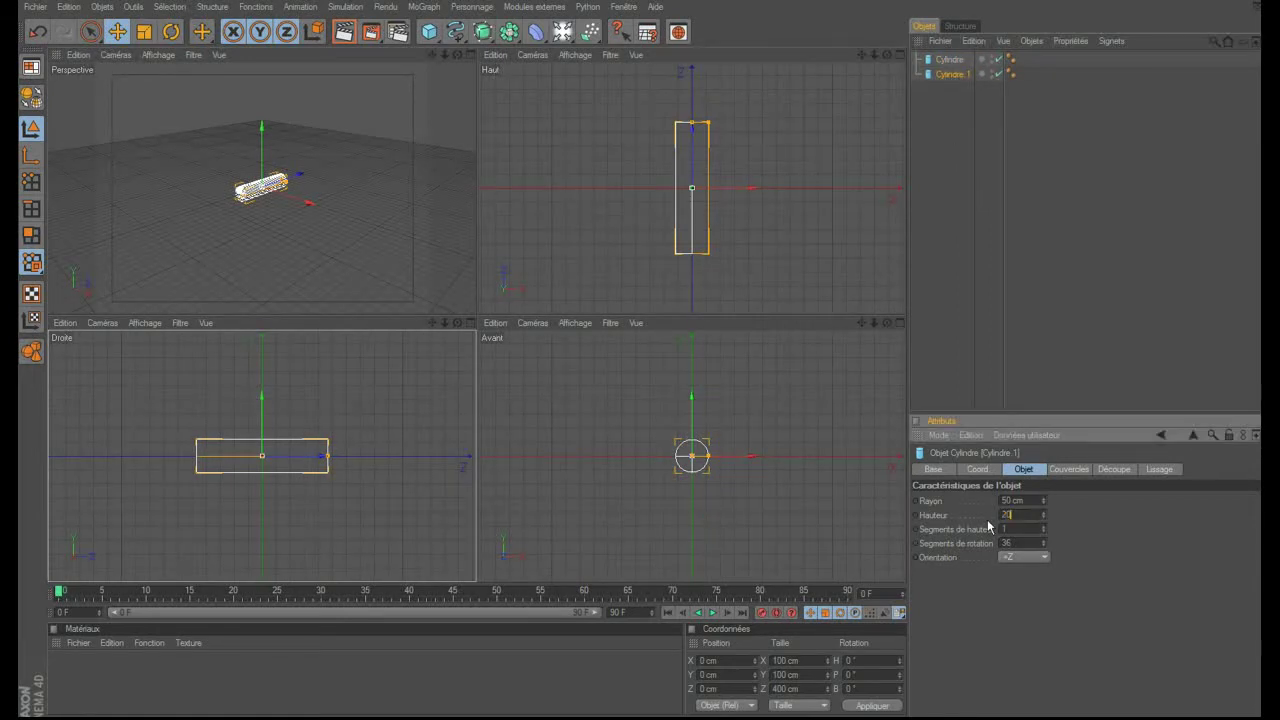
key("Return")
left_click(1020, 501)
type("200")
key("Return")
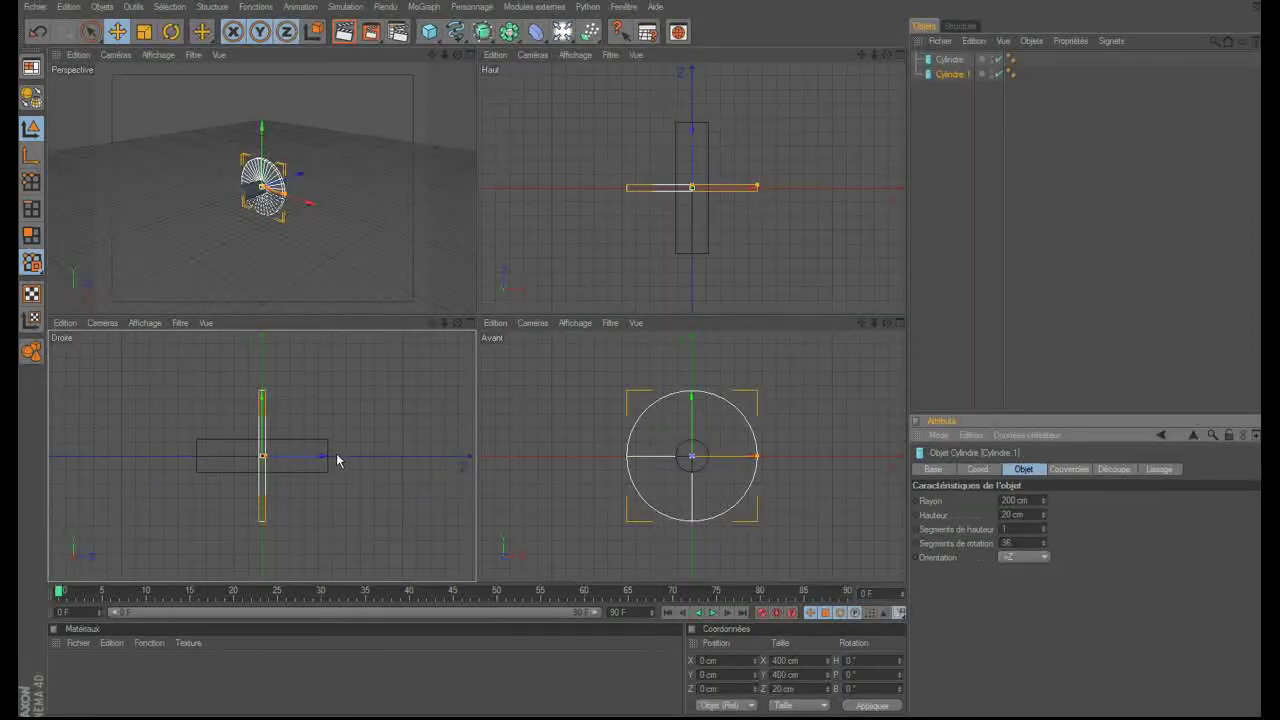
left_click(330, 456)
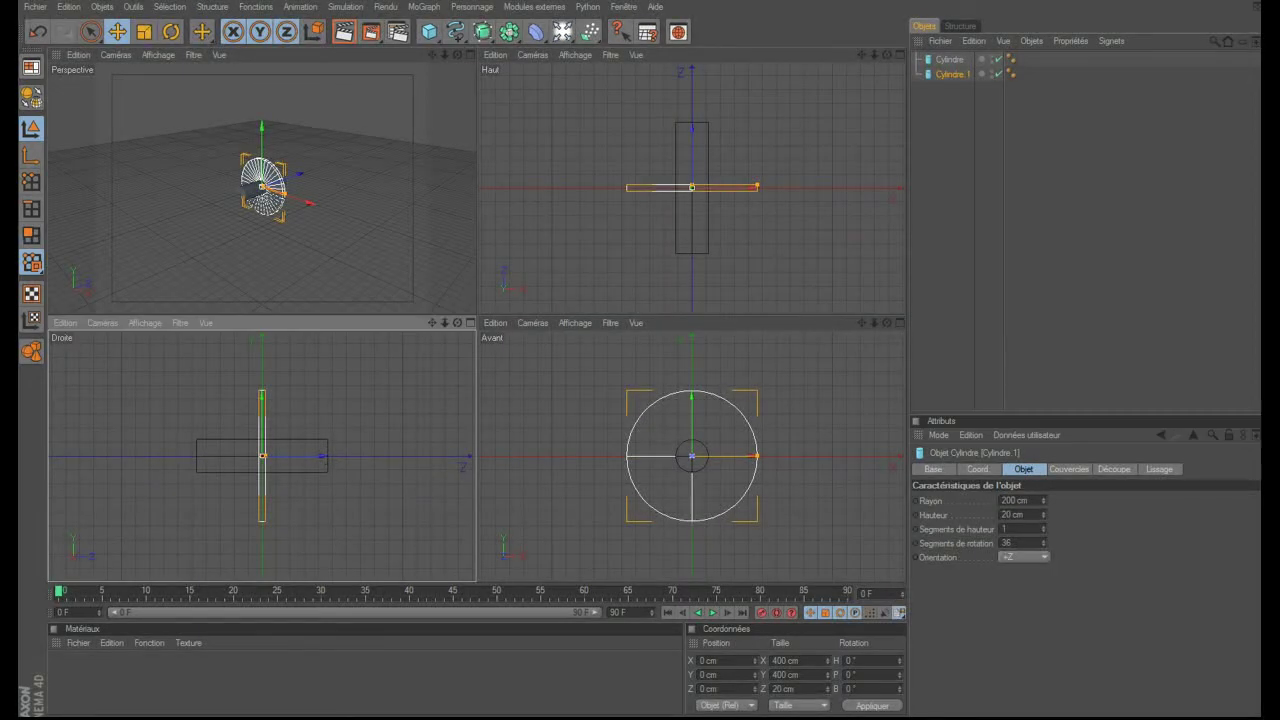
- Place disc Cylindre.1 at Z -200 cm and a copy, Cylindre.2, at Z 200 cm
left_click(950, 74)
left_click_drag(320, 456, 255, 456)
left_click_drag(950, 79, 958, 95, "ctrl")
left_click_drag(256, 457, 386, 457)
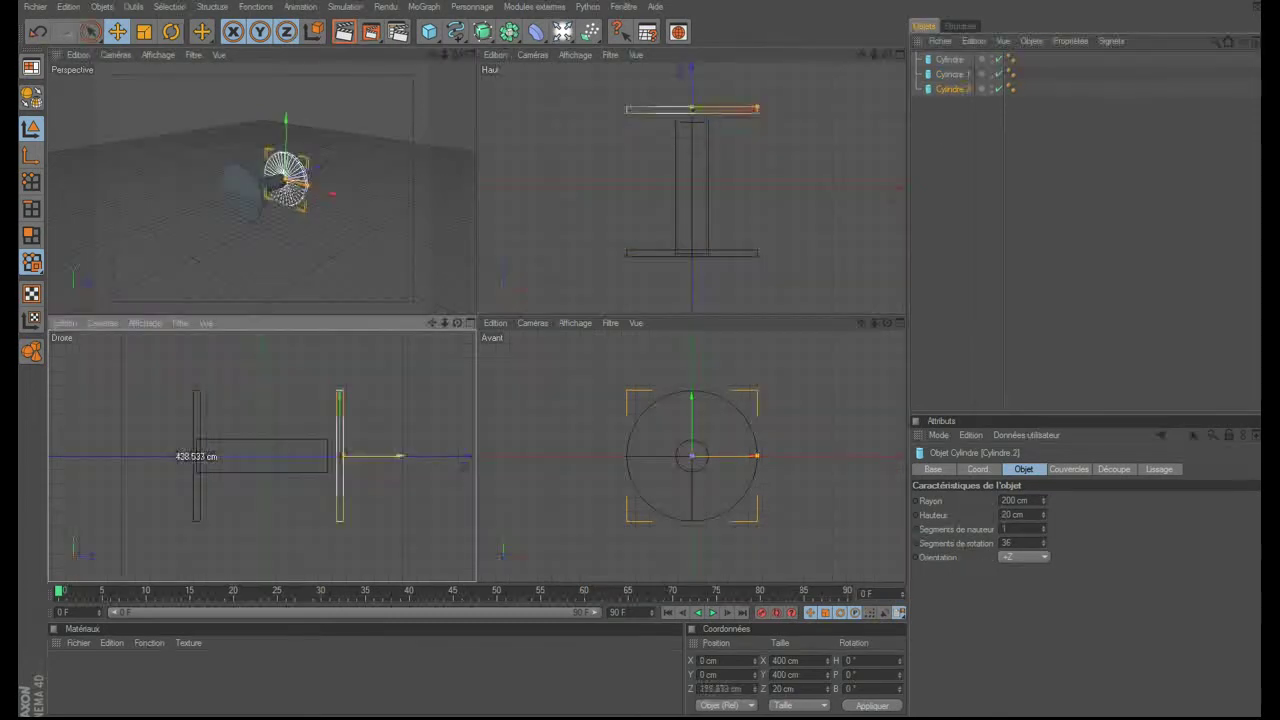
- Nest the long cylinder under Cylindre.1, raise it to Y 130 cm, and nest Cylindre.2 under it
left_click_drag(948, 59, 952, 82)
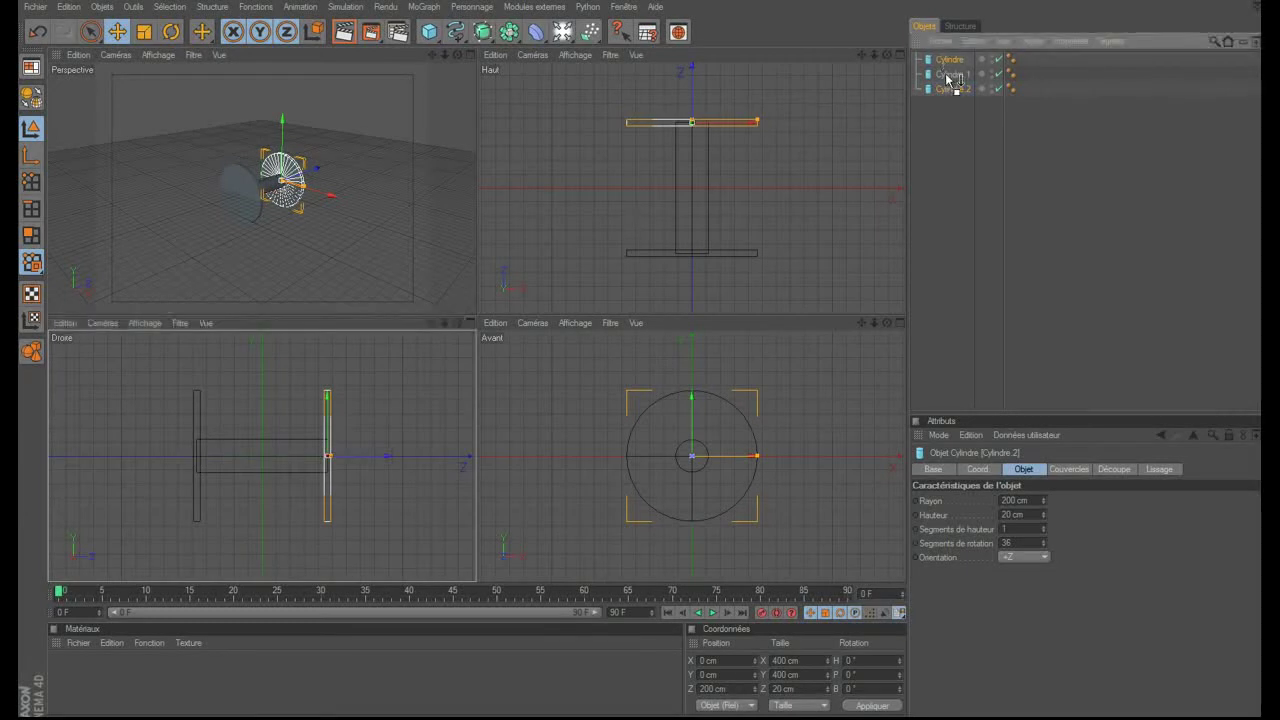
left_click_drag(264, 393, 264, 351)
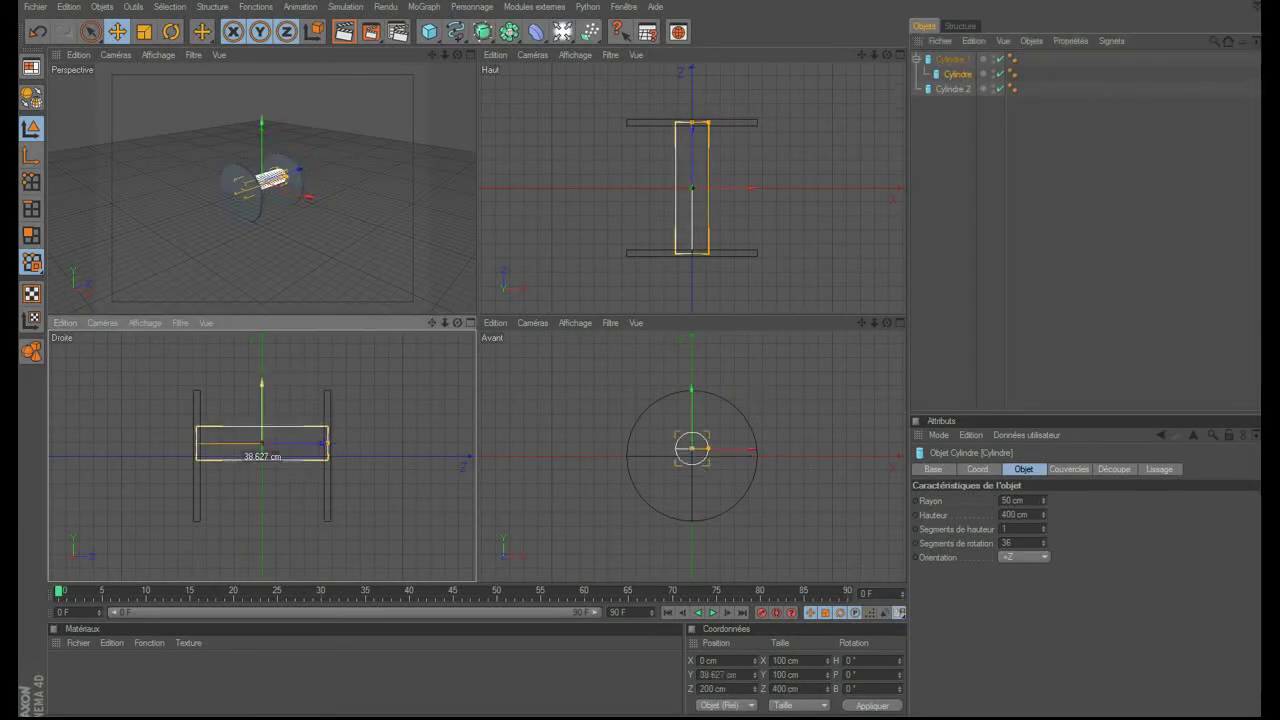
left_click_drag(952, 89, 958, 74)
left_click(952, 59)
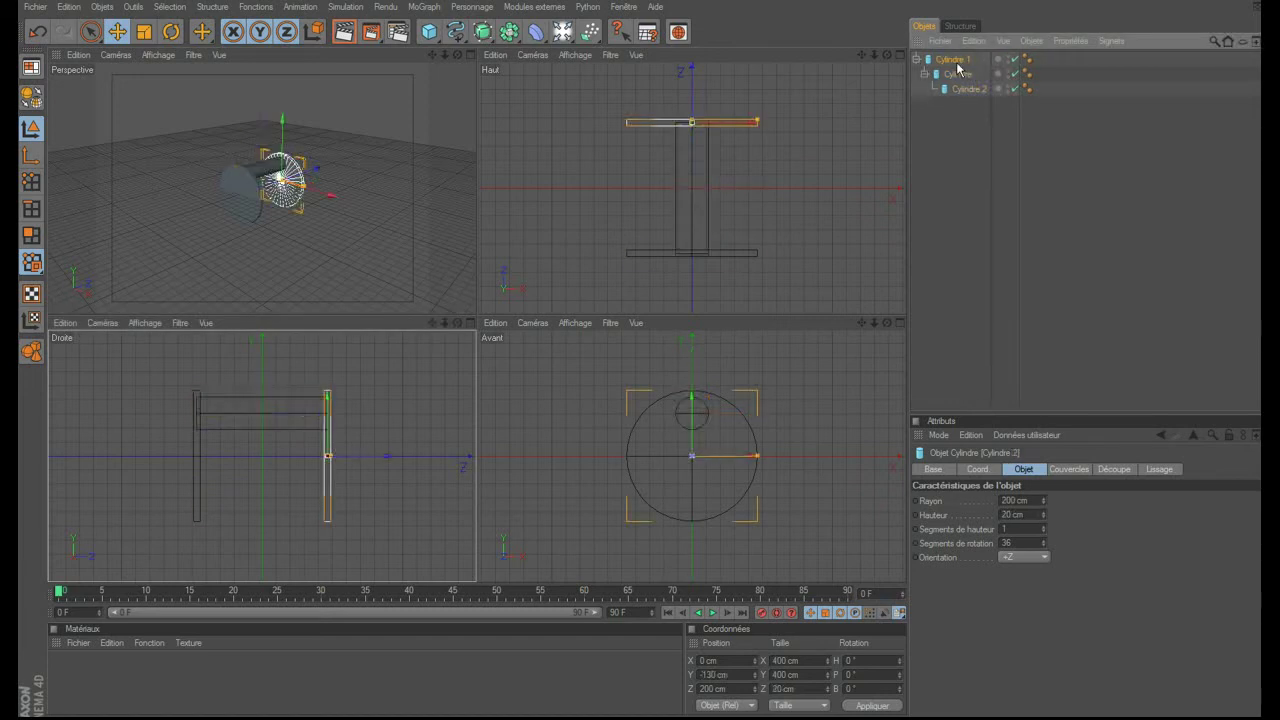
left_click(423, 8)
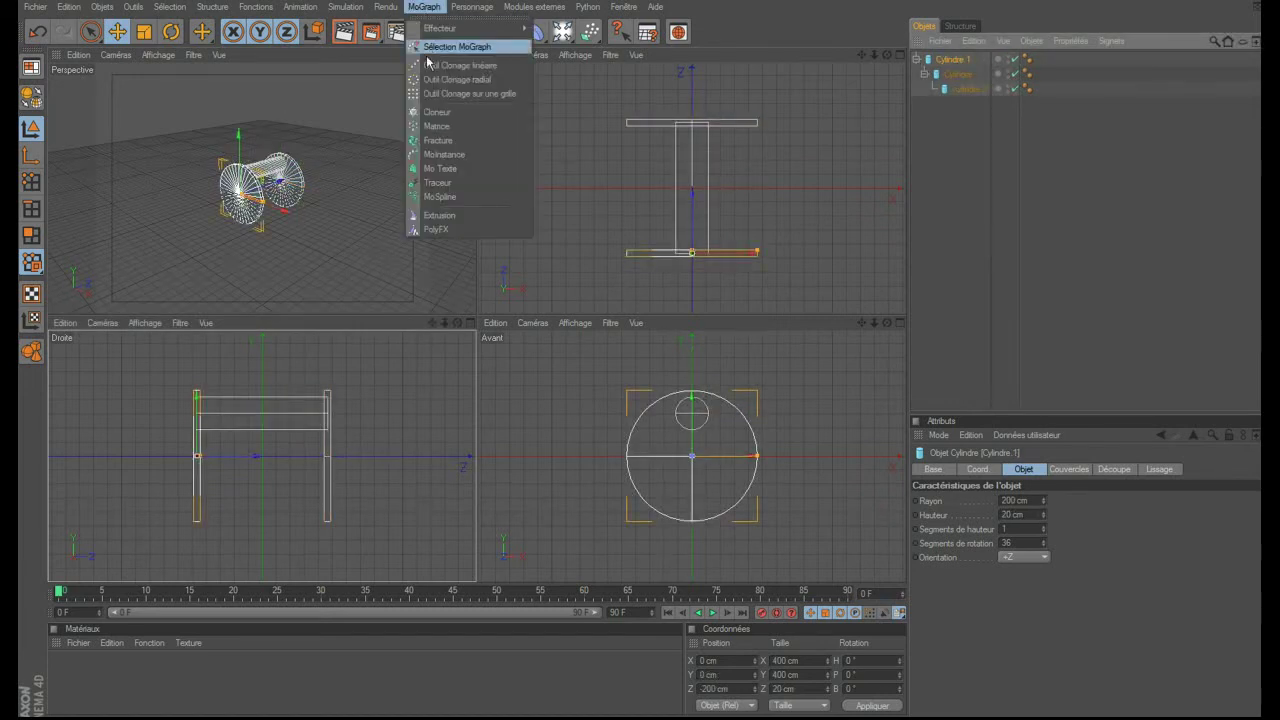
- Clone Cylindre.1 in a Cloneur: 4 copies, P.Y 0 cm, P.Z 400 cm, R.B 180°
left_click(435, 109)
left_click_drag(953, 74, 950, 61)
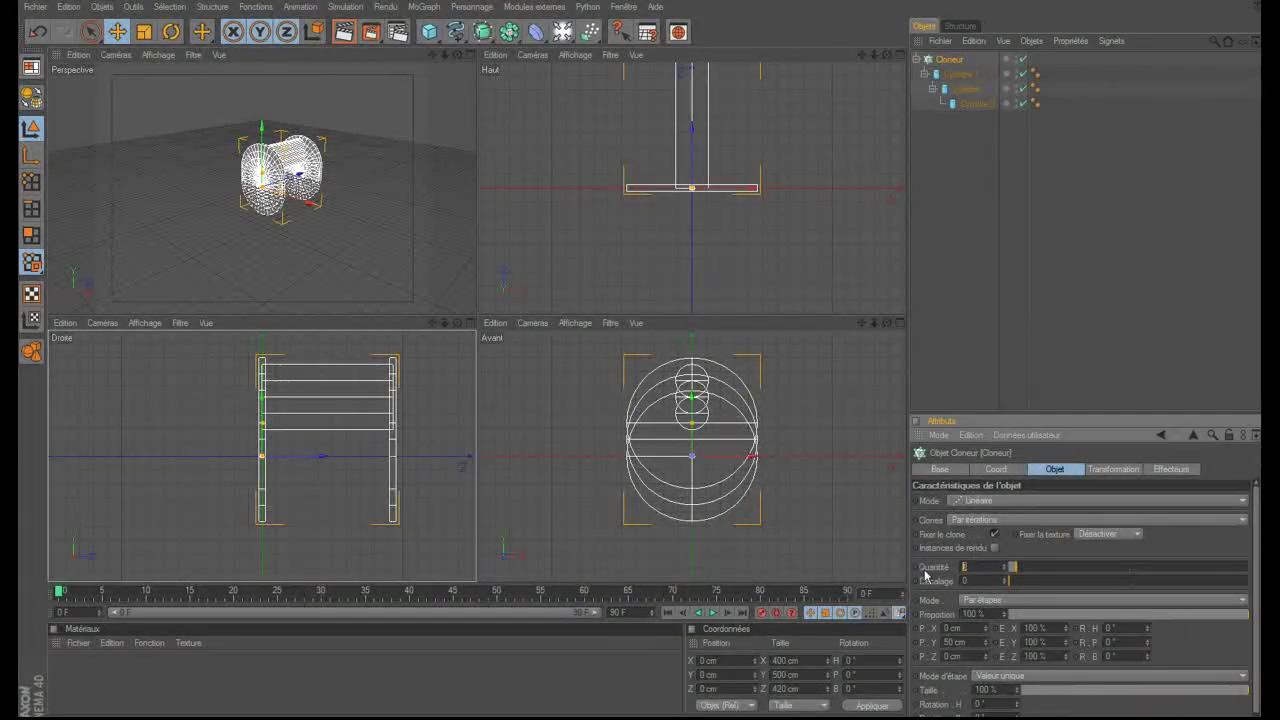
key("Return")
double_click(958, 642)
type("0")
key("Return")
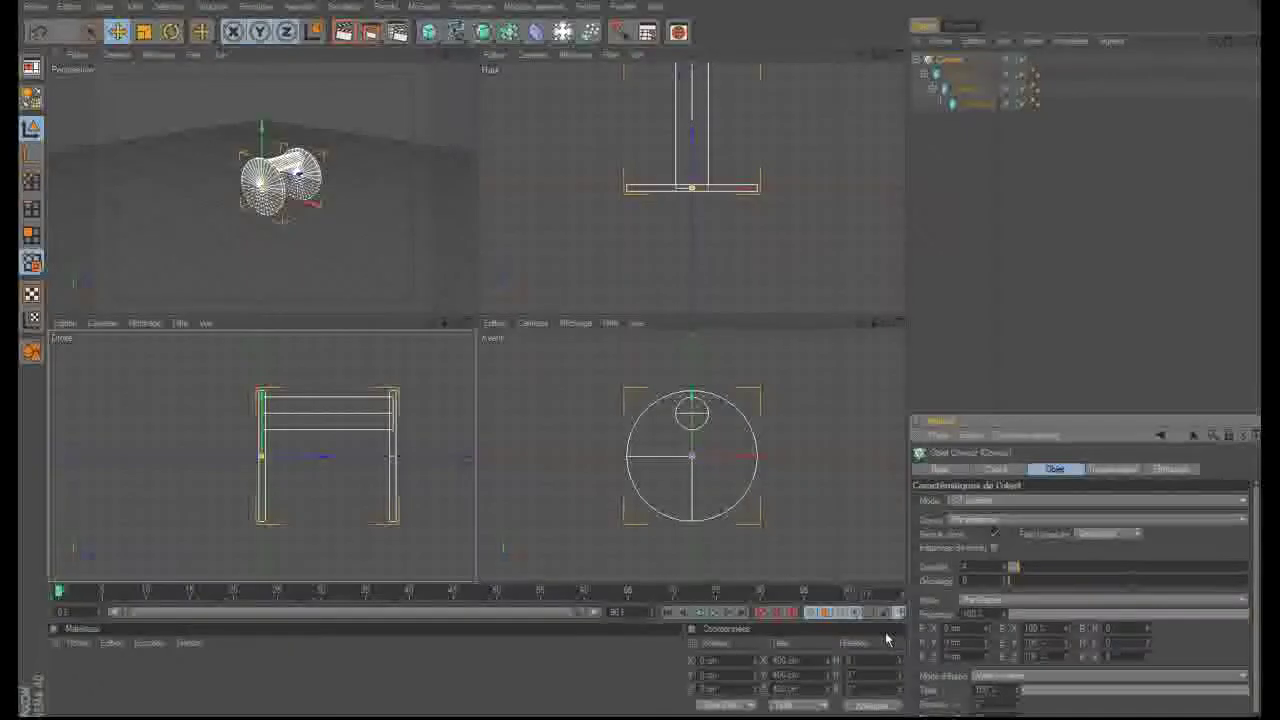
key("Tab")
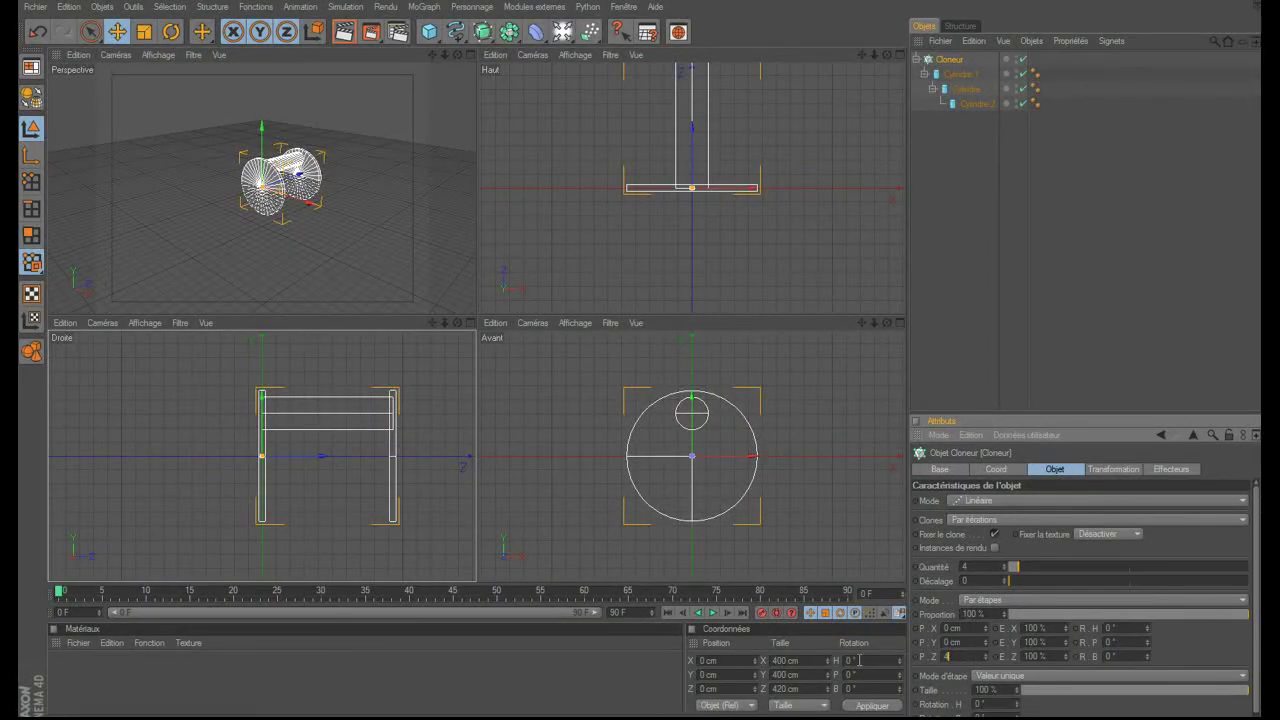
type("00 cm")
key("Return")
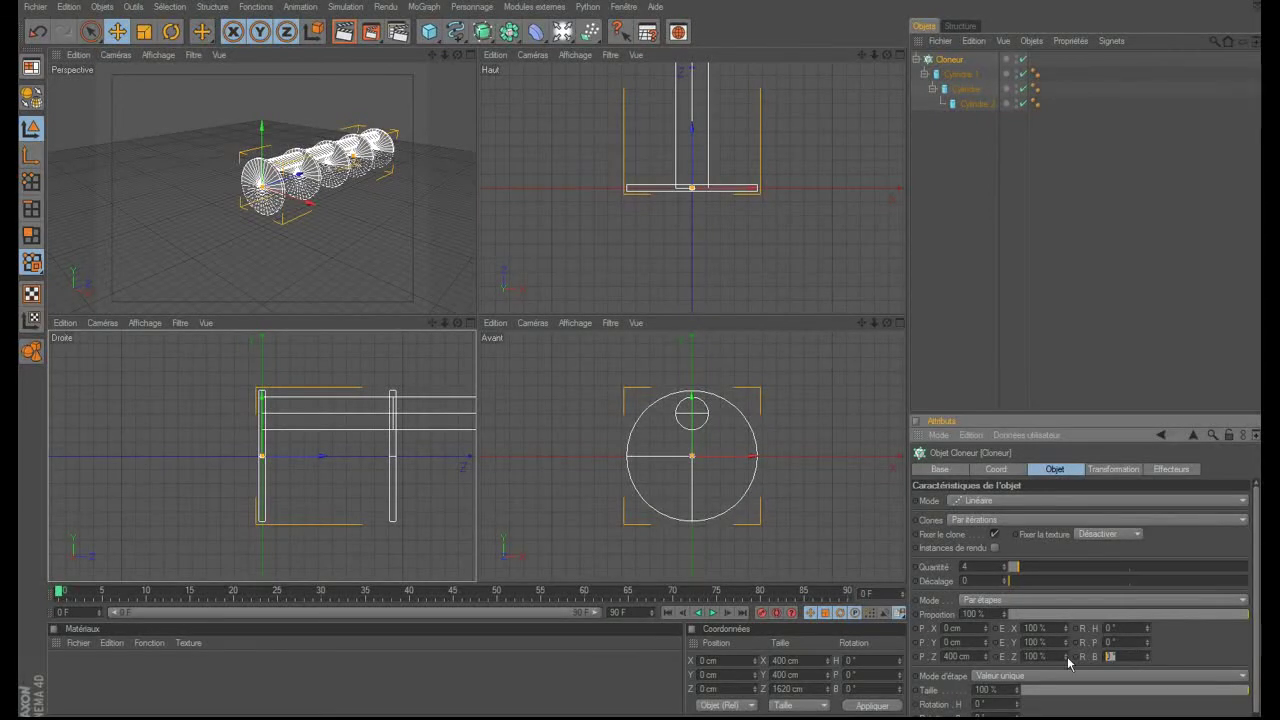
type("80")
key("Return")
- Maximize the Perspective view and orbit around the finished crankshaft
mouse_move(432, 322)
left_mouse_down()
mouse_move(415, 322)
mouse_move(454, 270)
left_mouse_up()
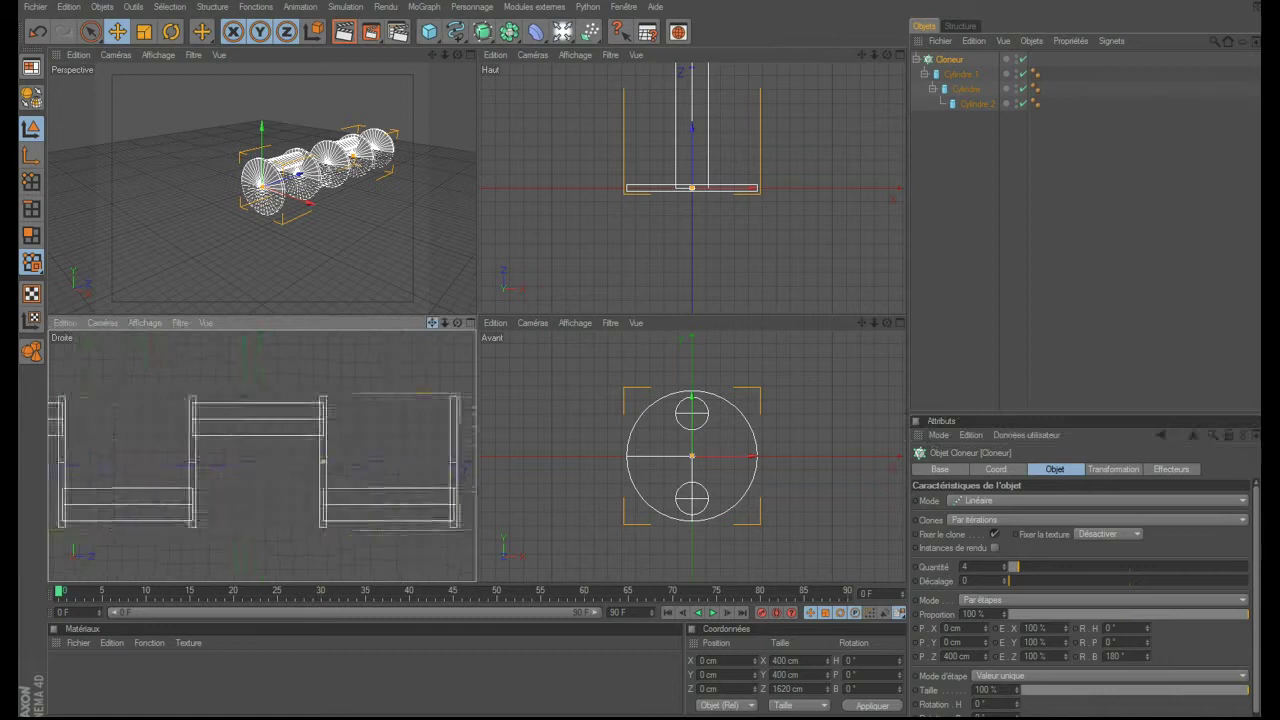
left_click(470, 55)
mouse_move(877, 52)
left_mouse_down()
mouse_move(859, 58)
mouse_move(882, 51)
left_mouse_up()
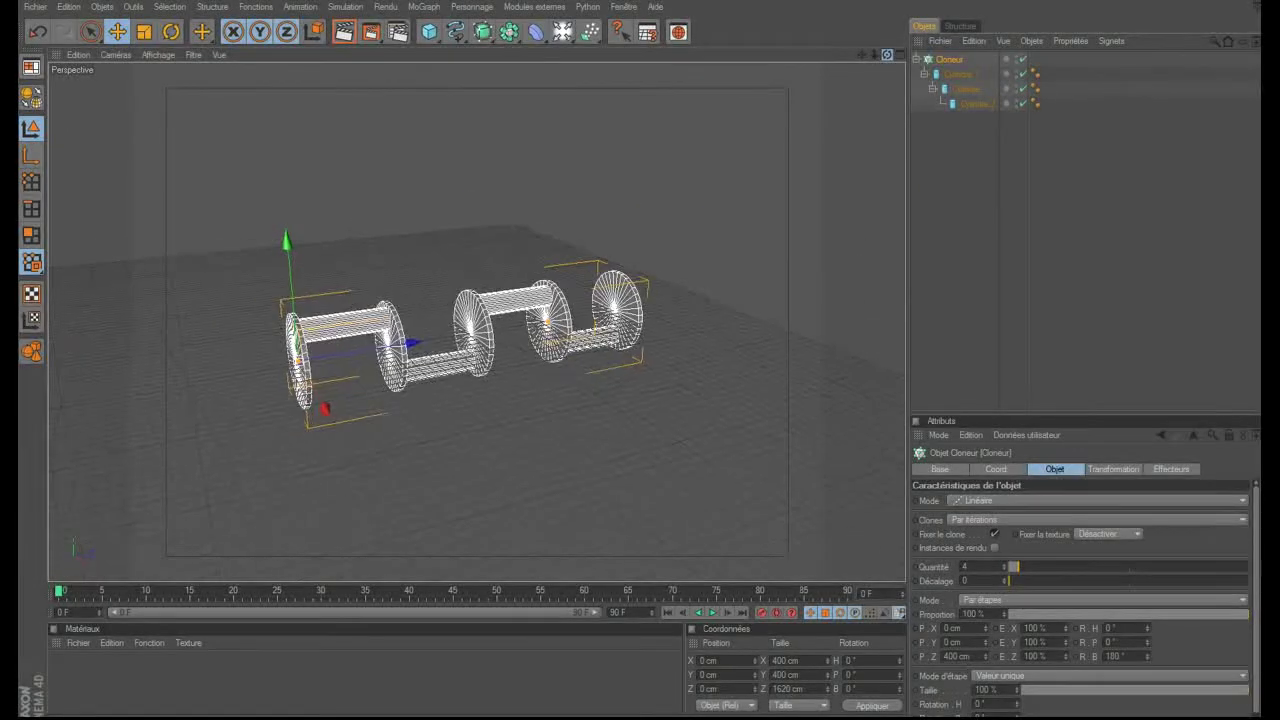
left_click(943, 180)
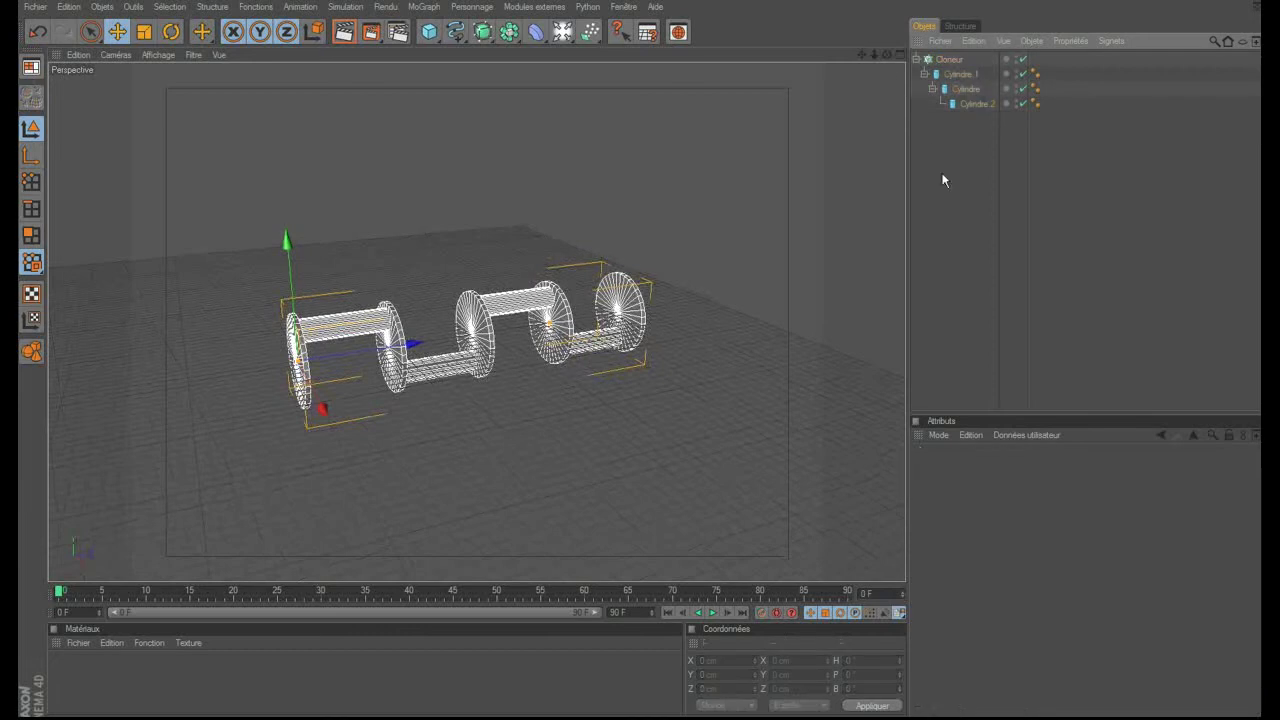
- Add a Connecteur and a Moteur from Dynamiques, then duplicate the connector to get three
left_click(345, 7)
mouse_move(353, 42)
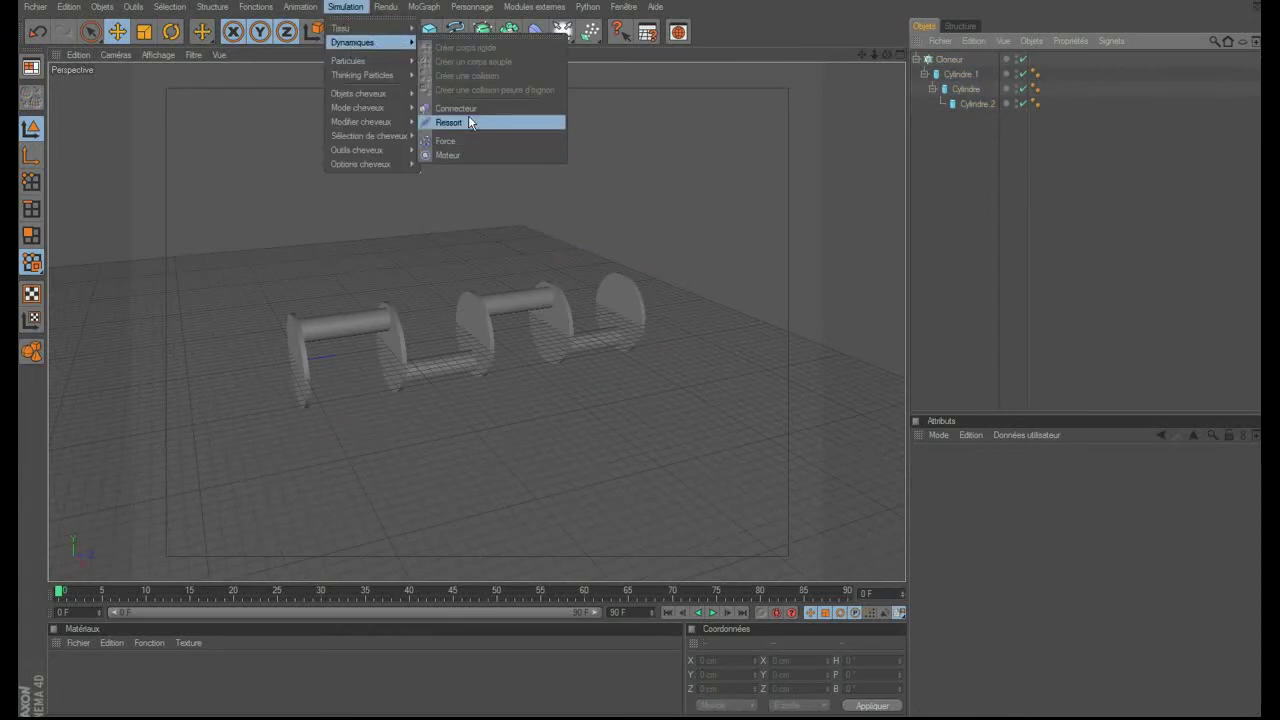
left_click(470, 109)
left_click(350, 10)
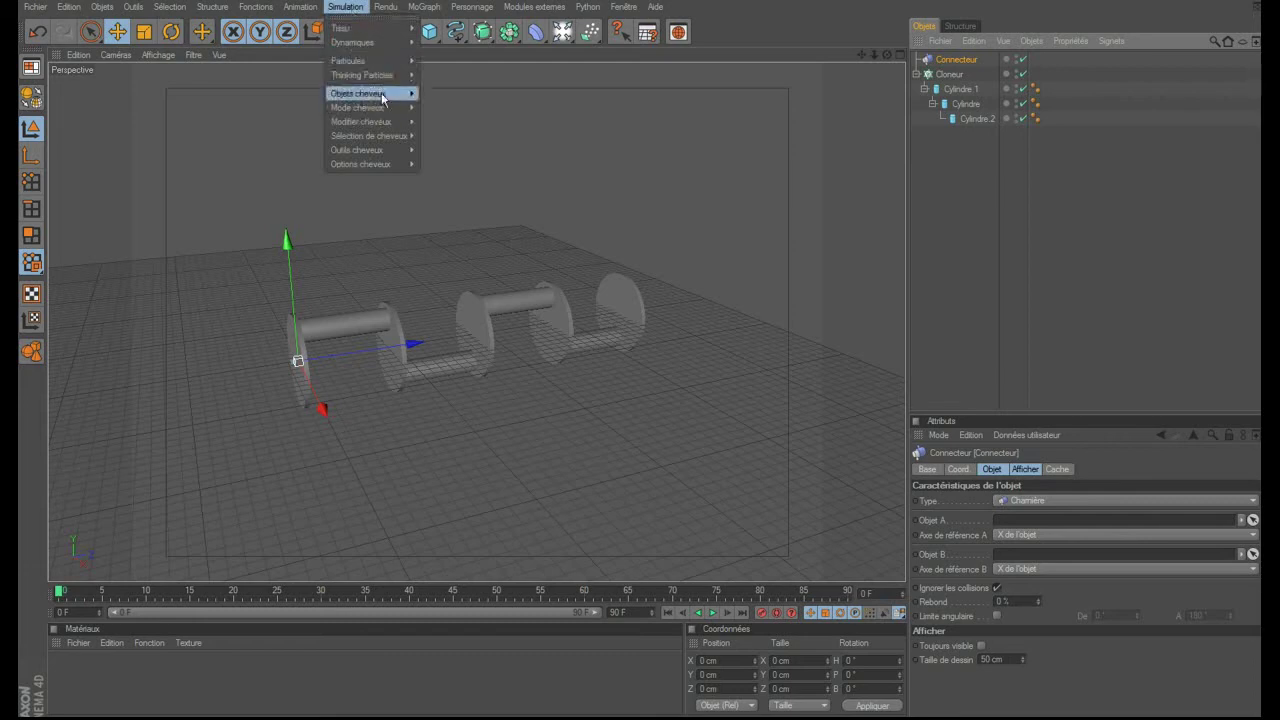
left_click(487, 155)
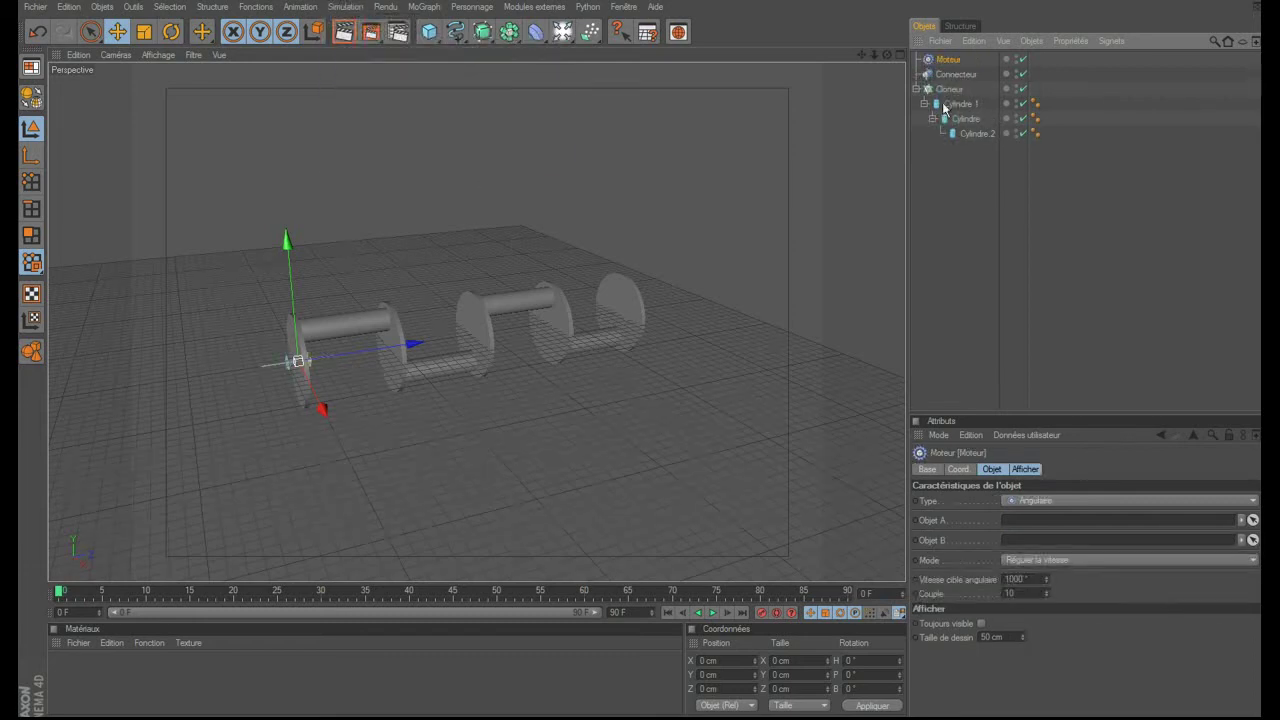
left_click_drag(957, 148, 958, 172, "ctrl")
left_click(954, 190)
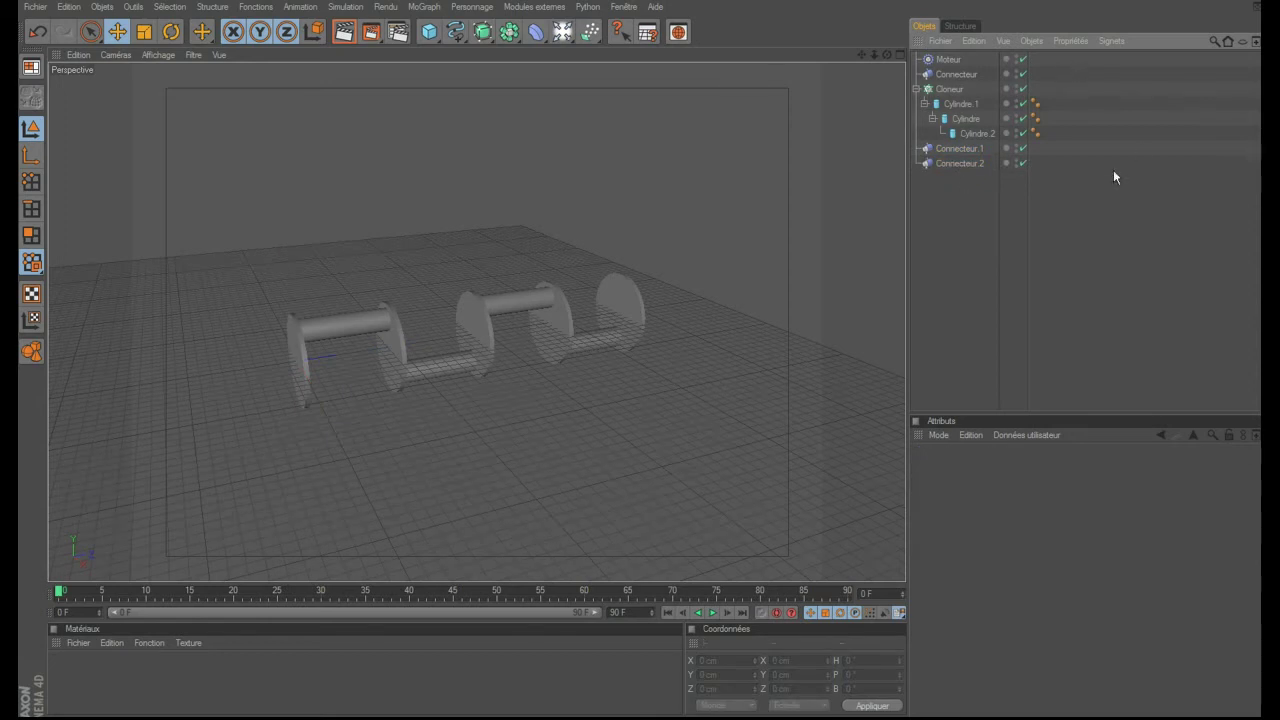
- Rename the Cloneur to vilebrequin and the first connector to 'axe V', linking vilebrequin as its second object
double_click(948, 90)
type("vilebreq")
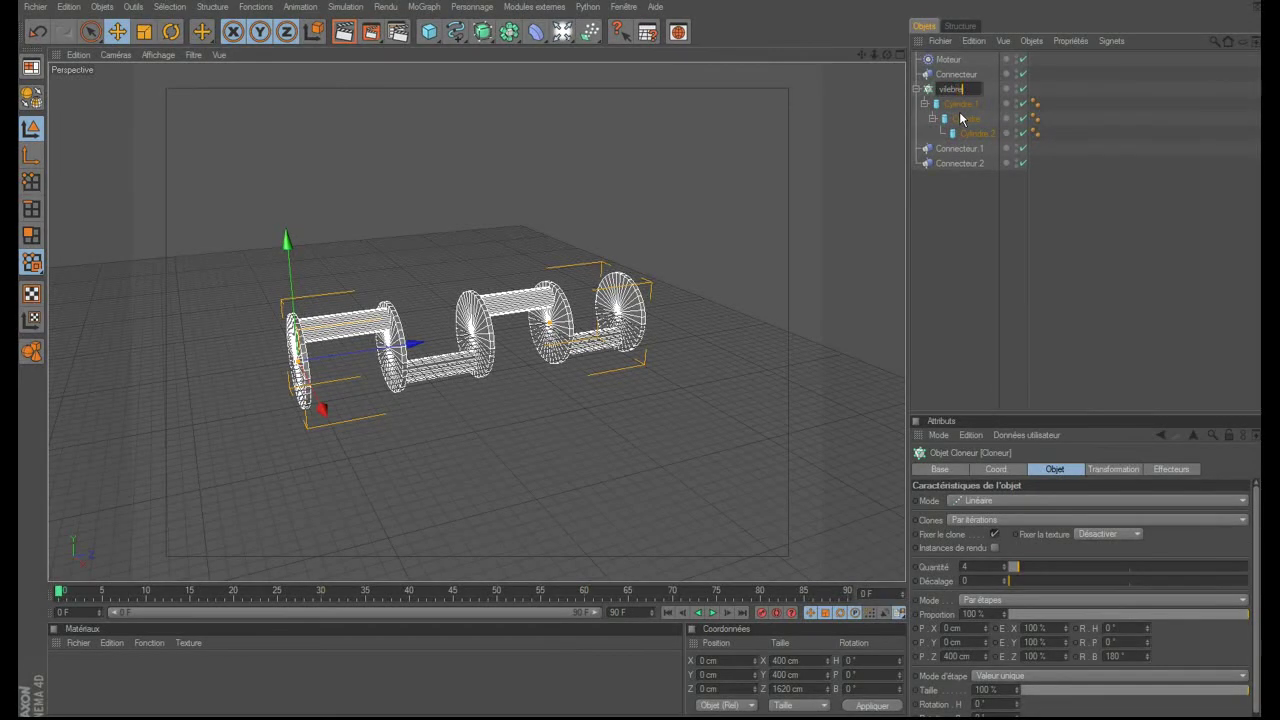
type("uin")
key("Return")
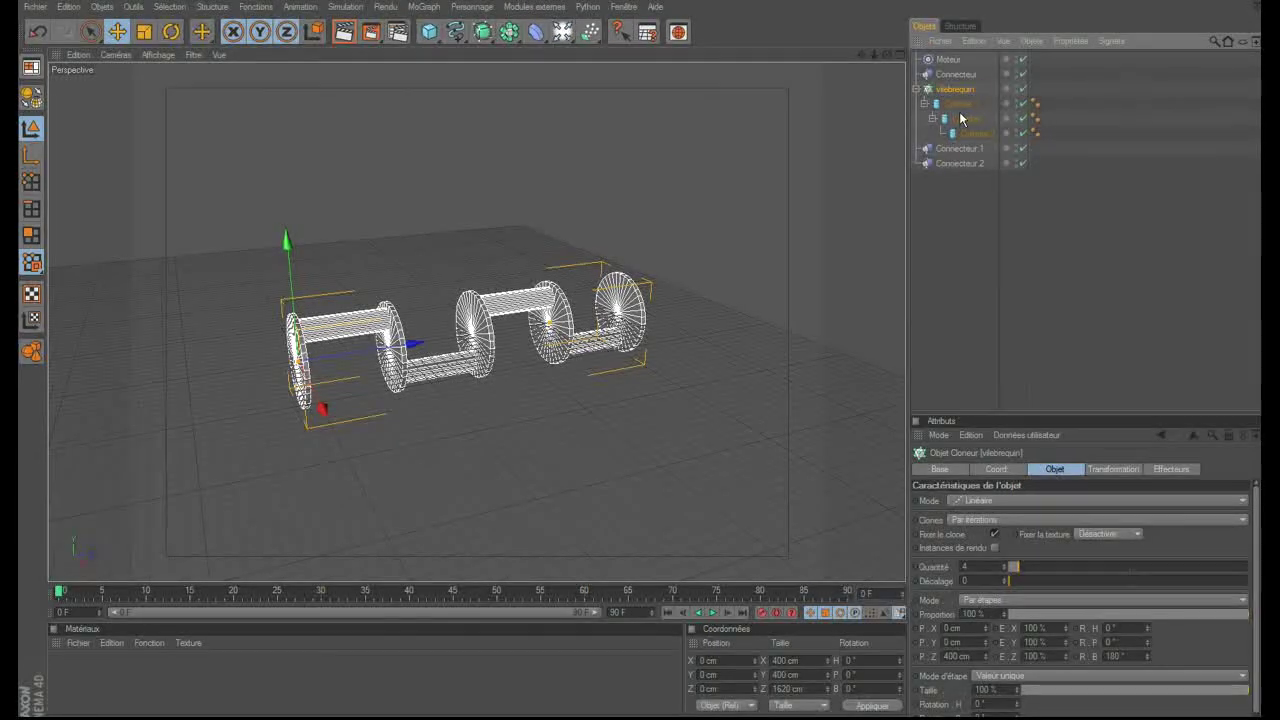
double_click(958, 75)
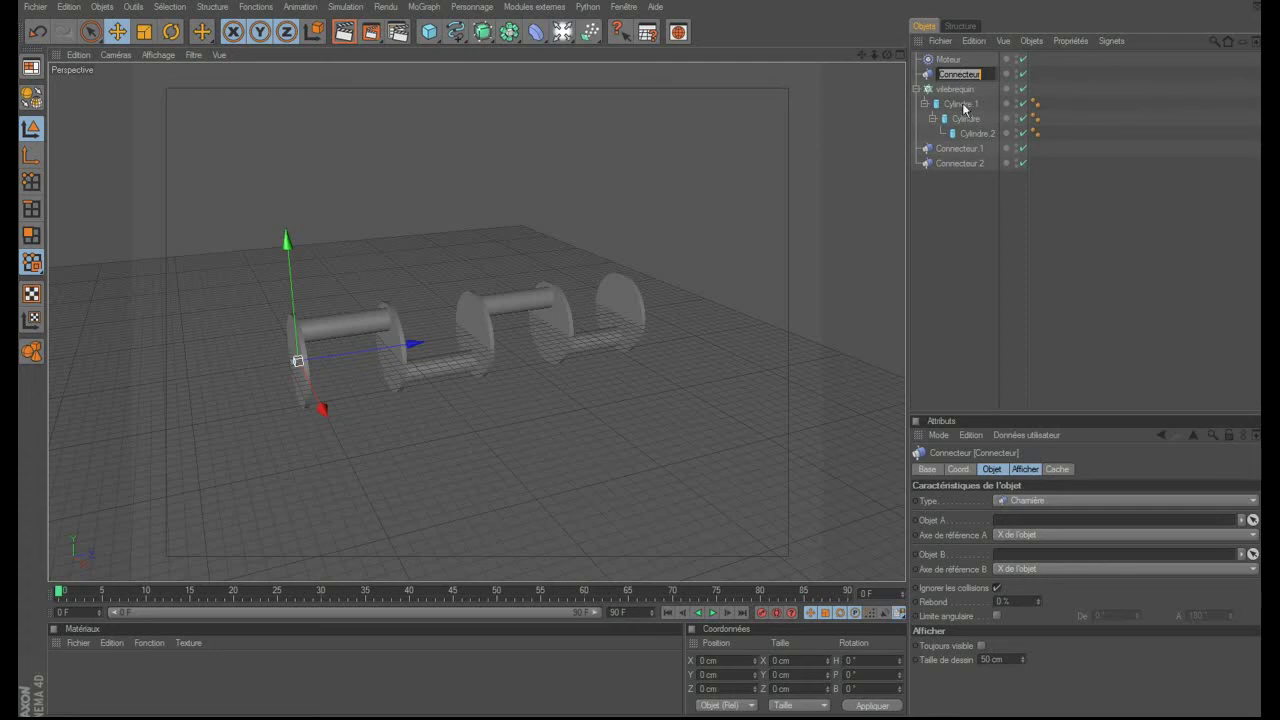
type("axe")
type(" V")
key("Return")
left_click_drag(954, 89, 1022, 554)
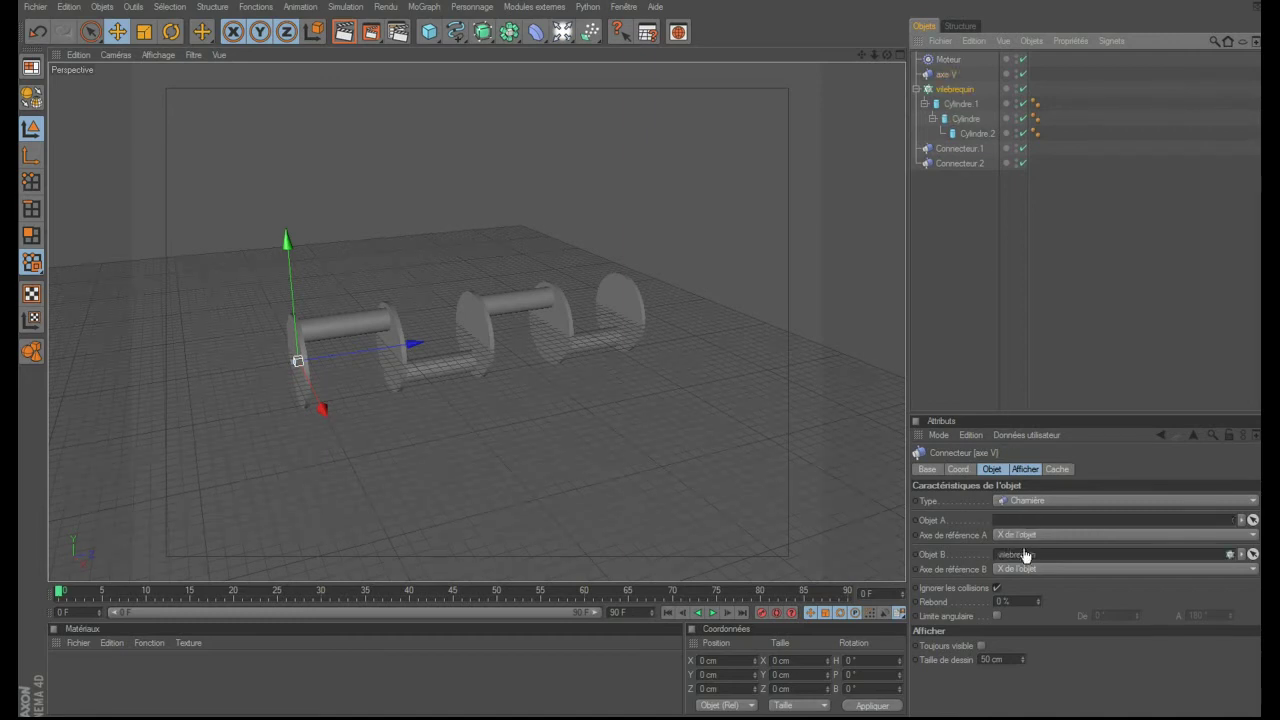
- Link vilebrequin to the Moteur and set its target angular speed to 36
left_click(940, 59)
left_click_drag(952, 89, 1025, 540)
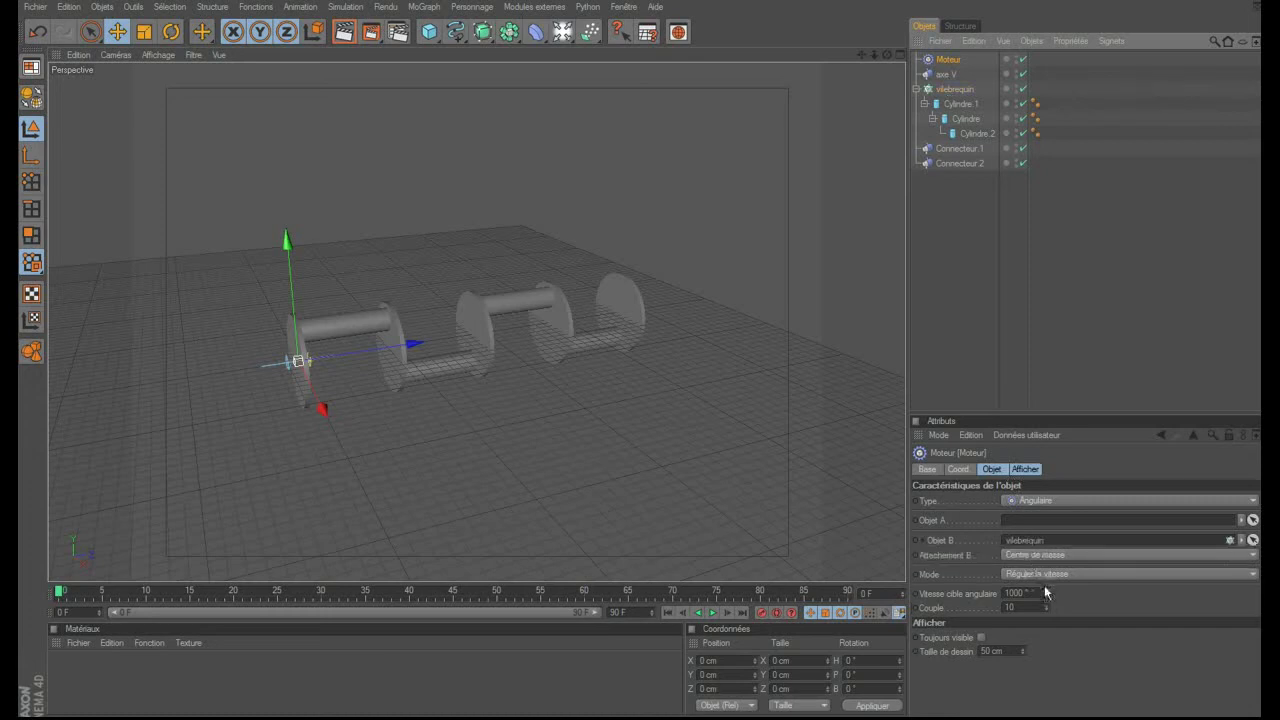
left_click(1020, 593)
type("36")
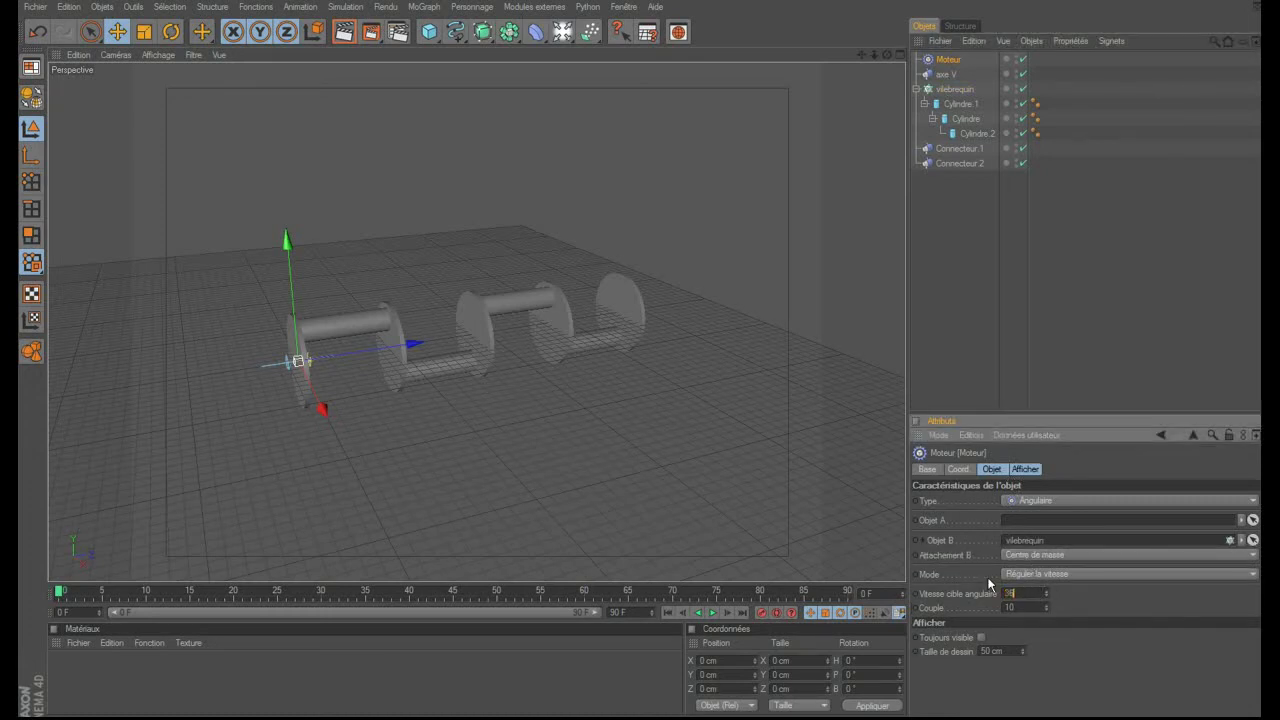
- Add a dynamics body tag to vilebrequin and play the animation to test the rotation
left_click(954, 89)
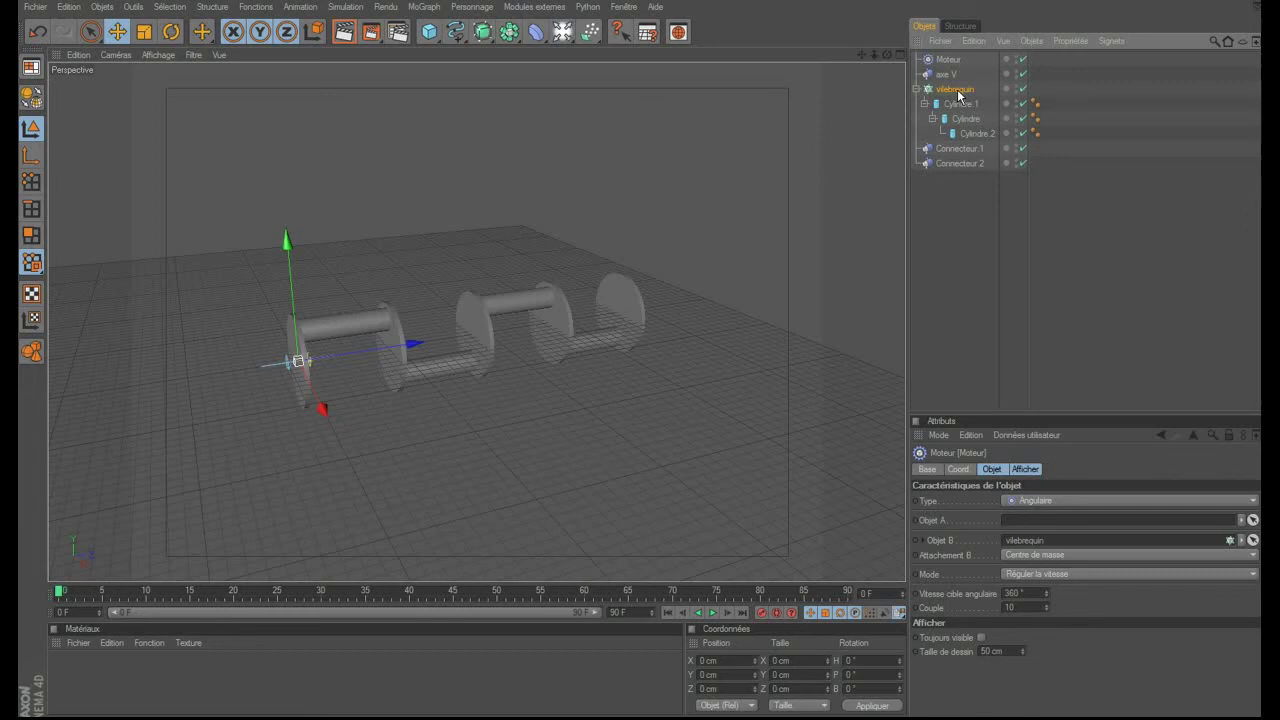
left_click(1070, 41)
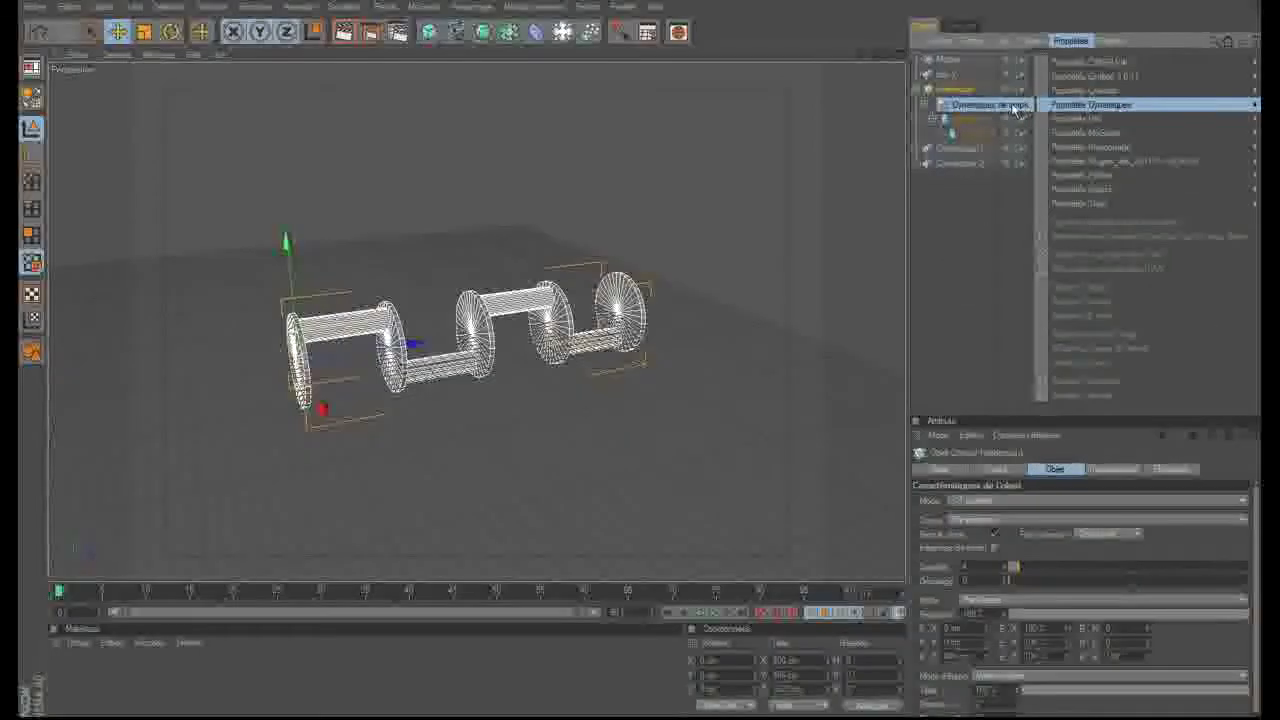
left_click(975, 103)
left_click(963, 287)
left_click(715, 613)
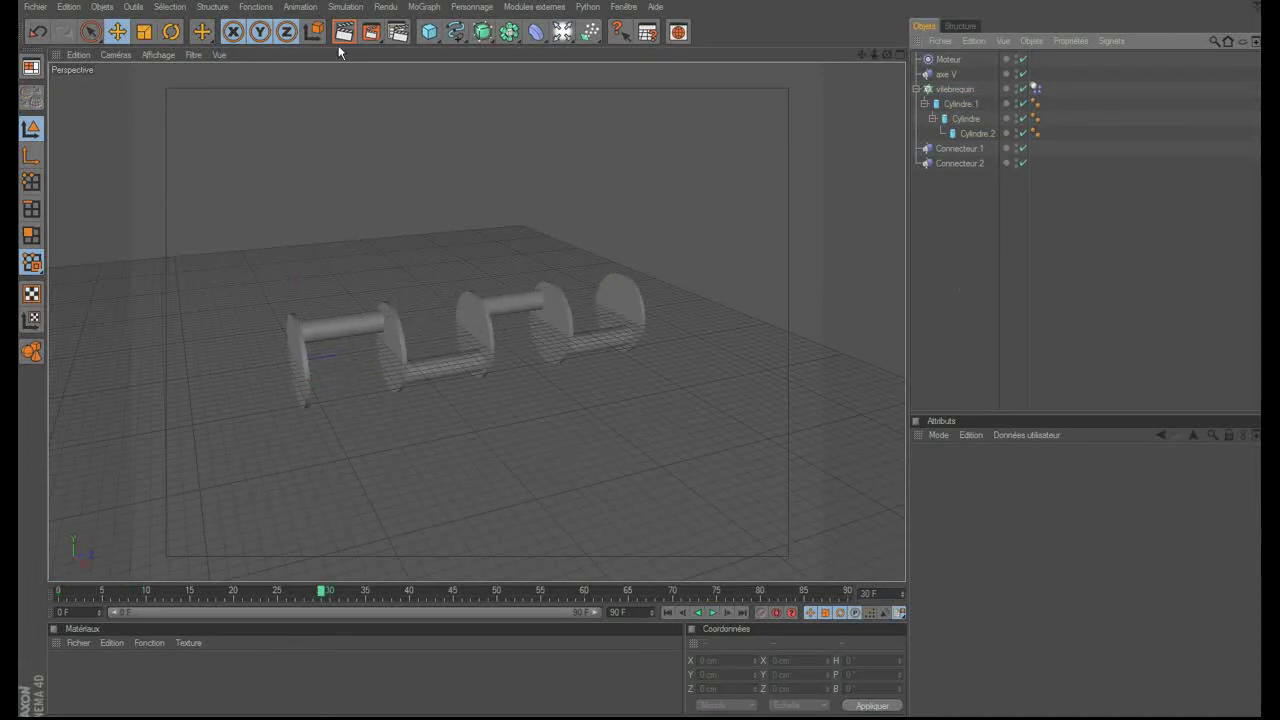
left_click(456, 36)
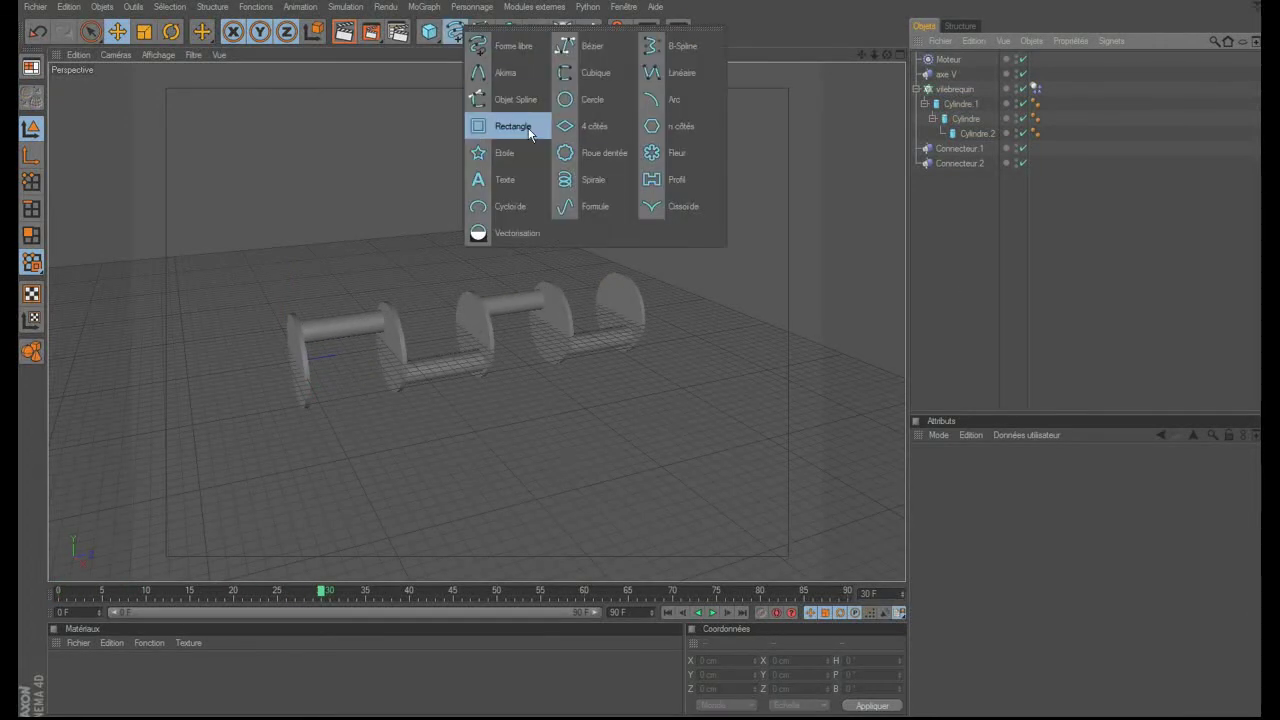
- Create a 150 × 600 cm rectangle spline with rounded corners
left_click(514, 123)
left_click(1005, 514)
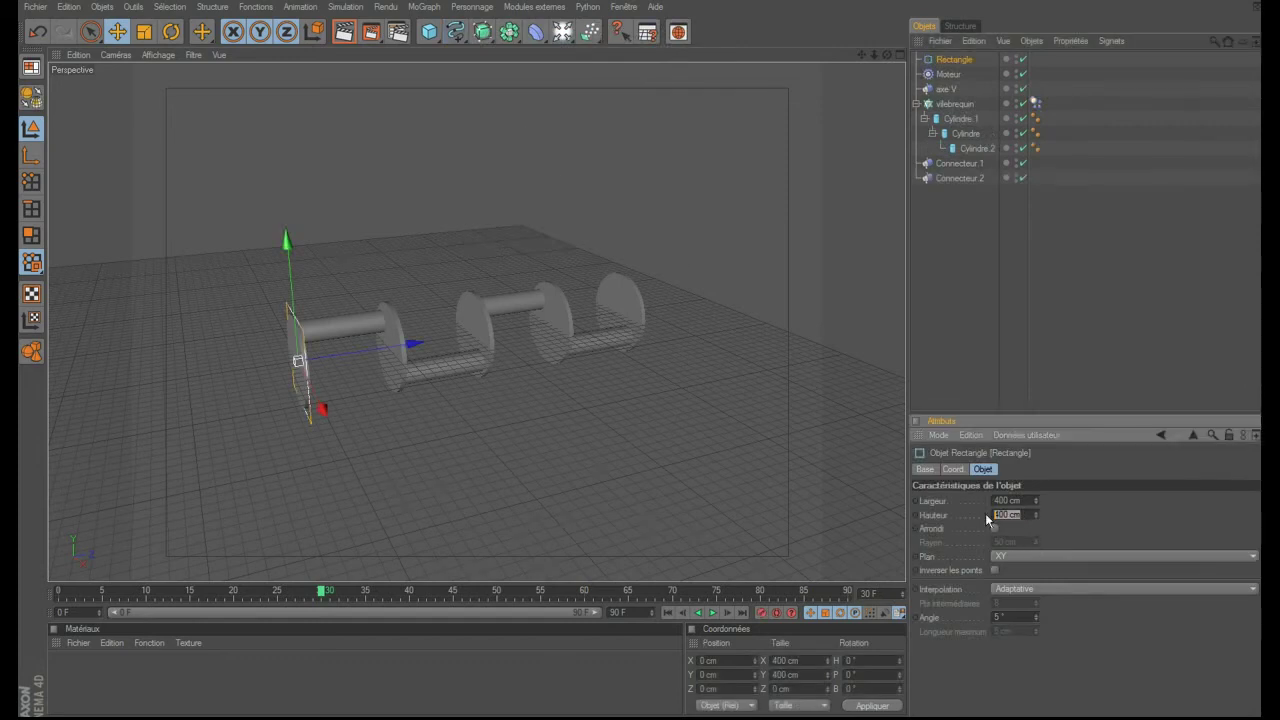
key("Return")
key("shift+Tab")
type("150")
key("Return")
left_click(995, 529)
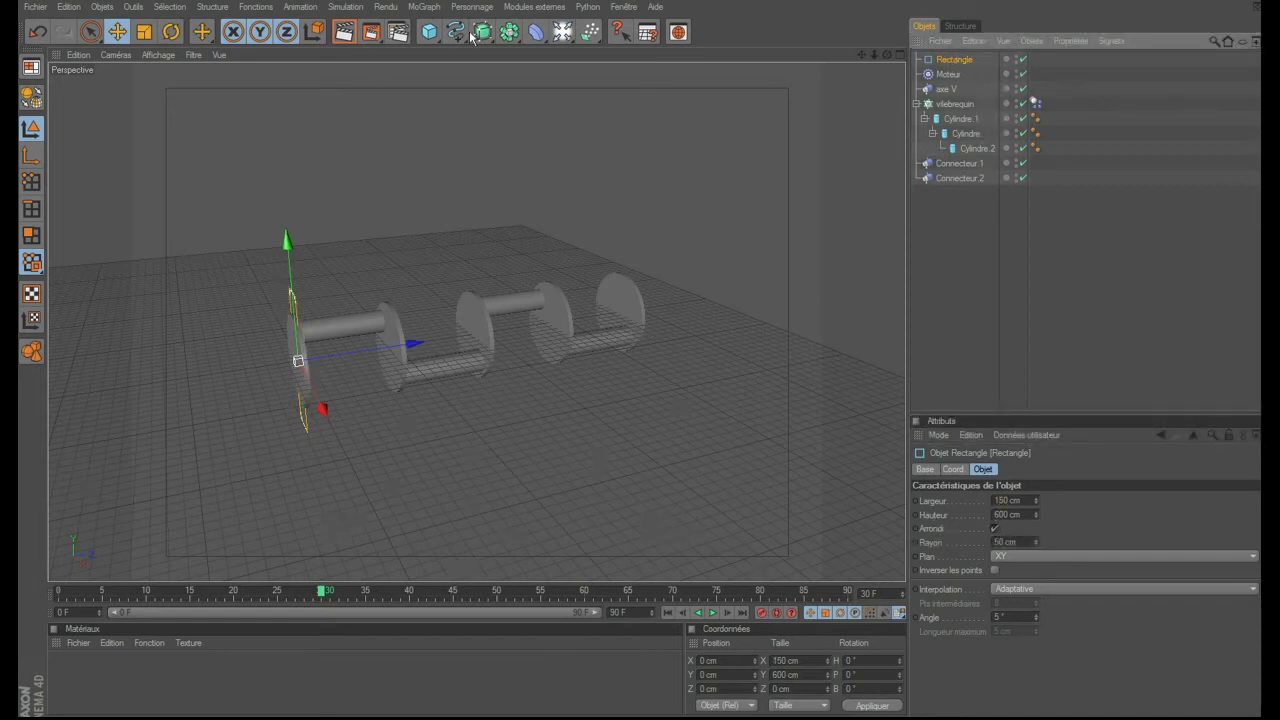
- Put the rectangle inside an Extrude generator named bielle
left_click_drag(474, 34, 671, 46)
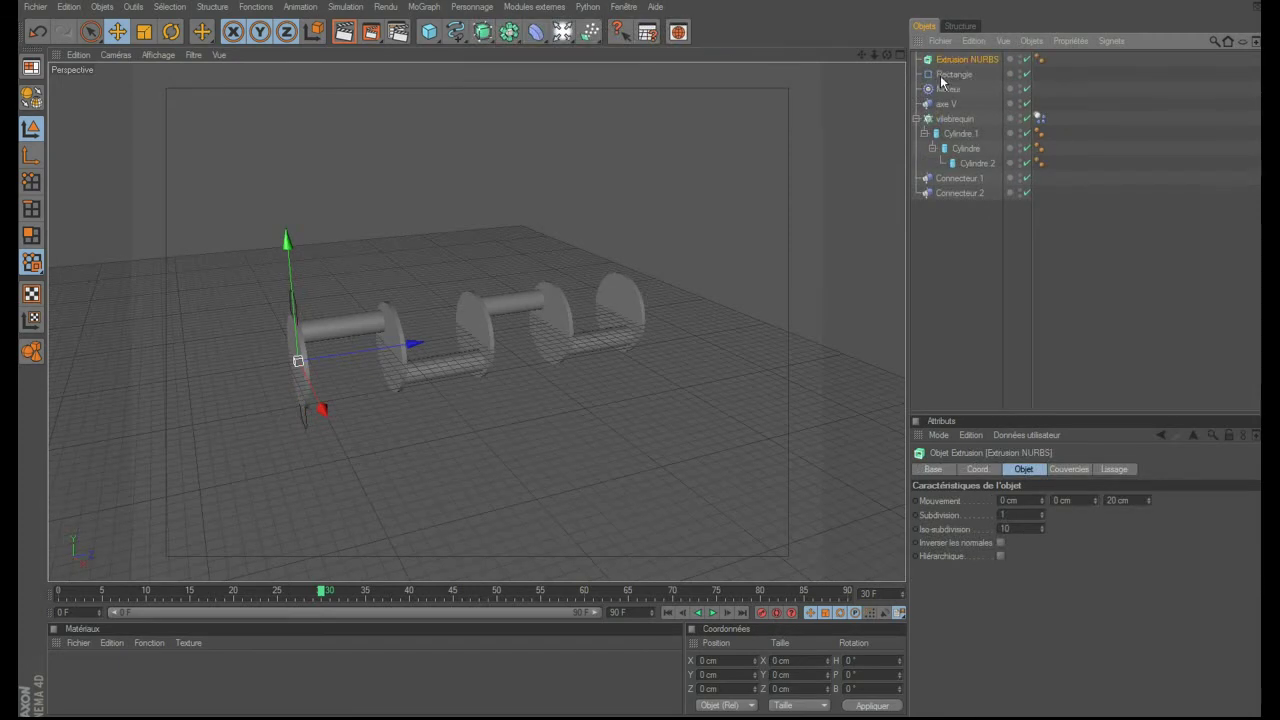
left_click_drag(948, 74, 962, 59)
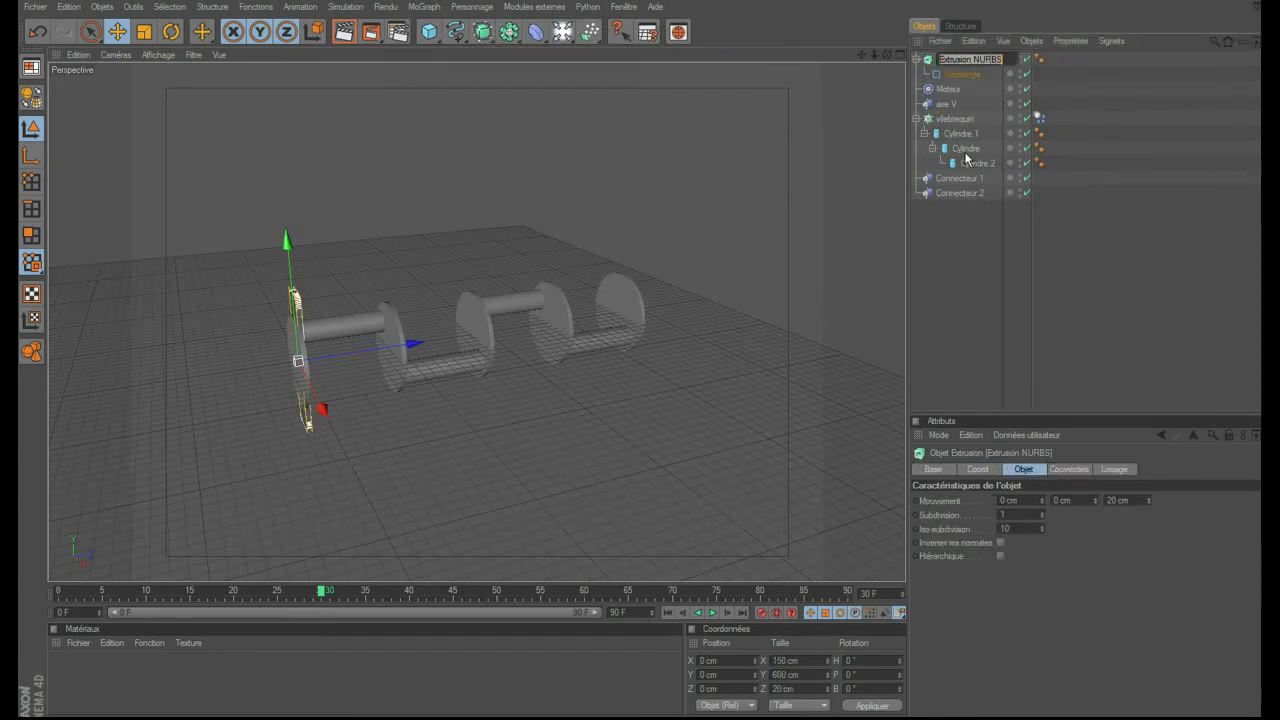
type("bielle")
key("Return")
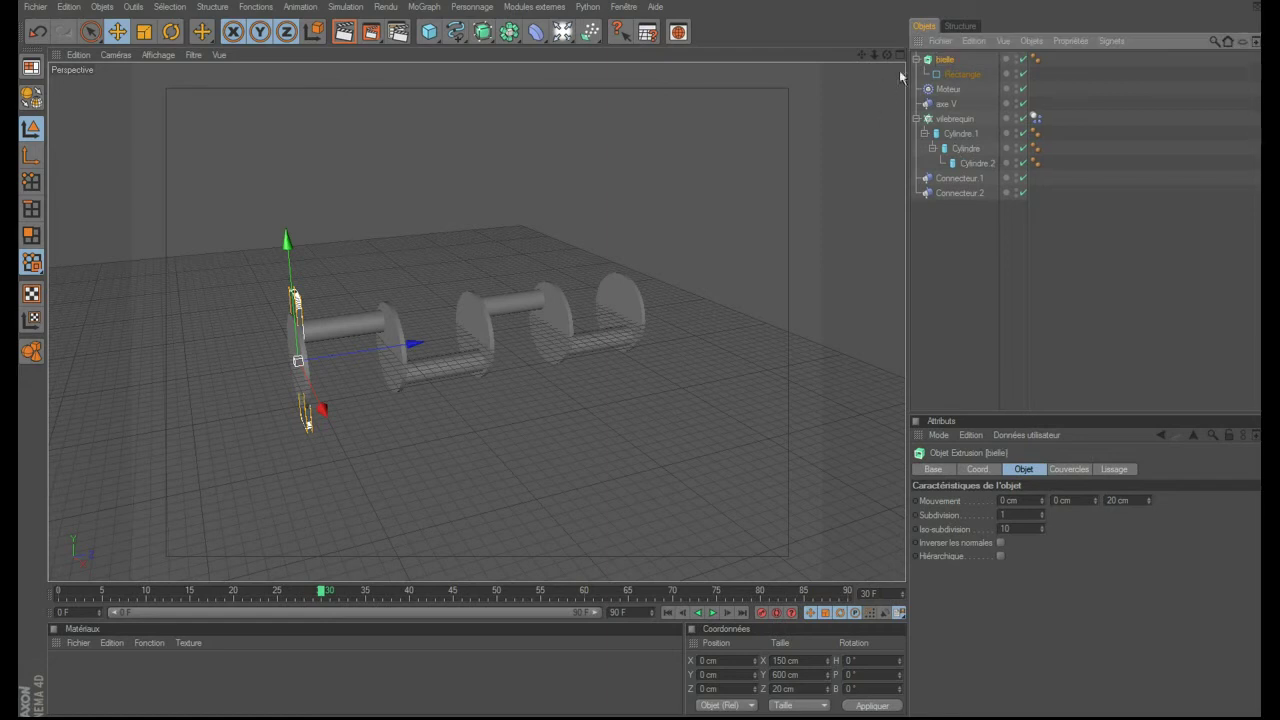
- At frame 0 in the maximized Front view, raise bielle to Y 360 cm
left_click(902, 55)
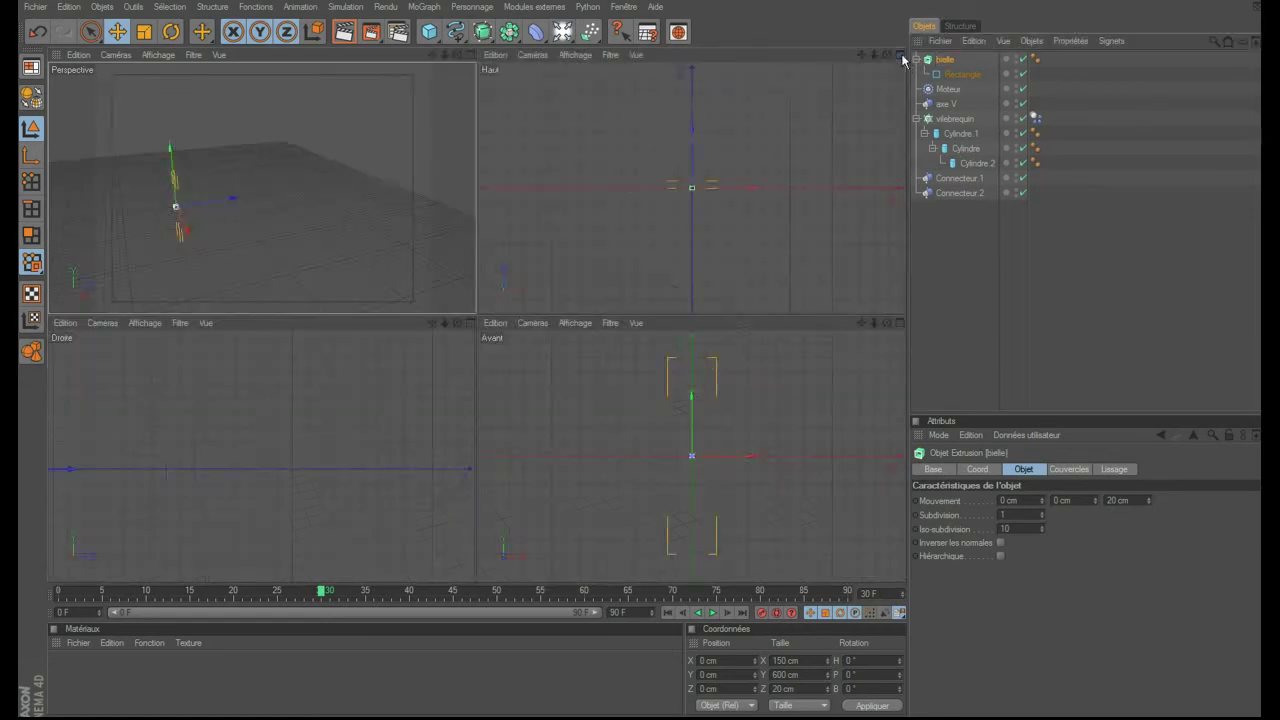
left_click(899, 323)
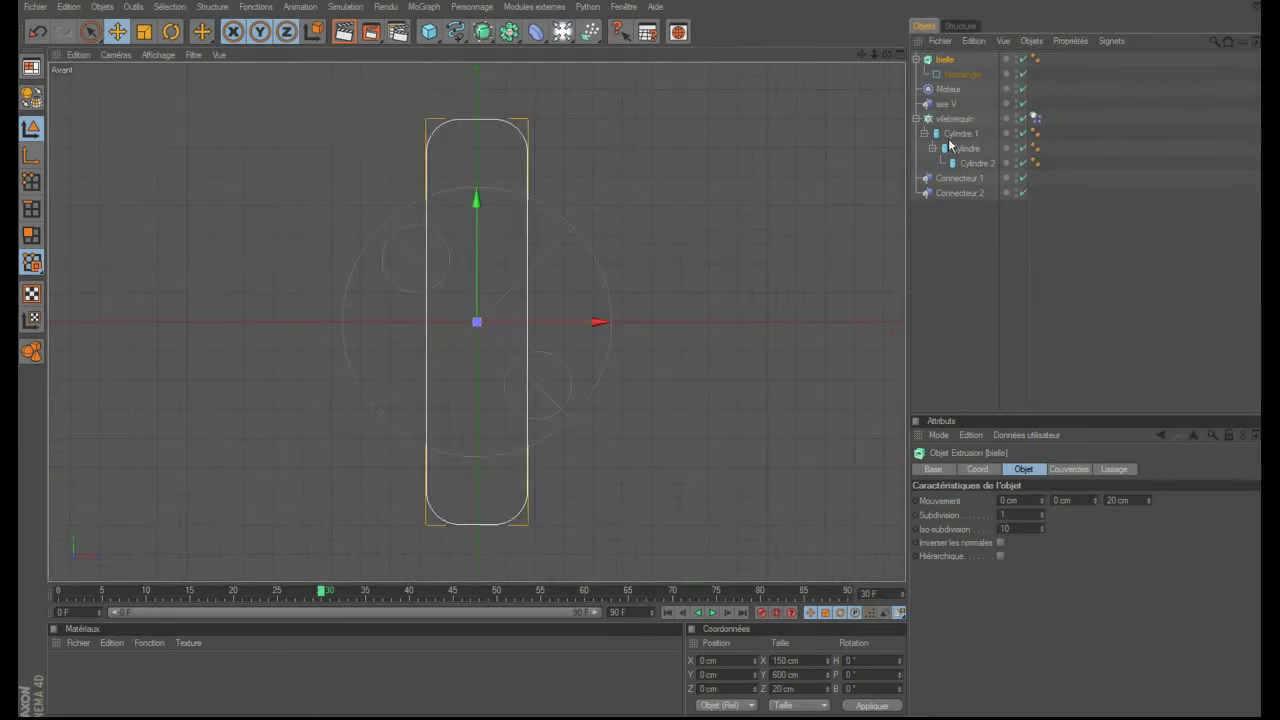
left_click(669, 613)
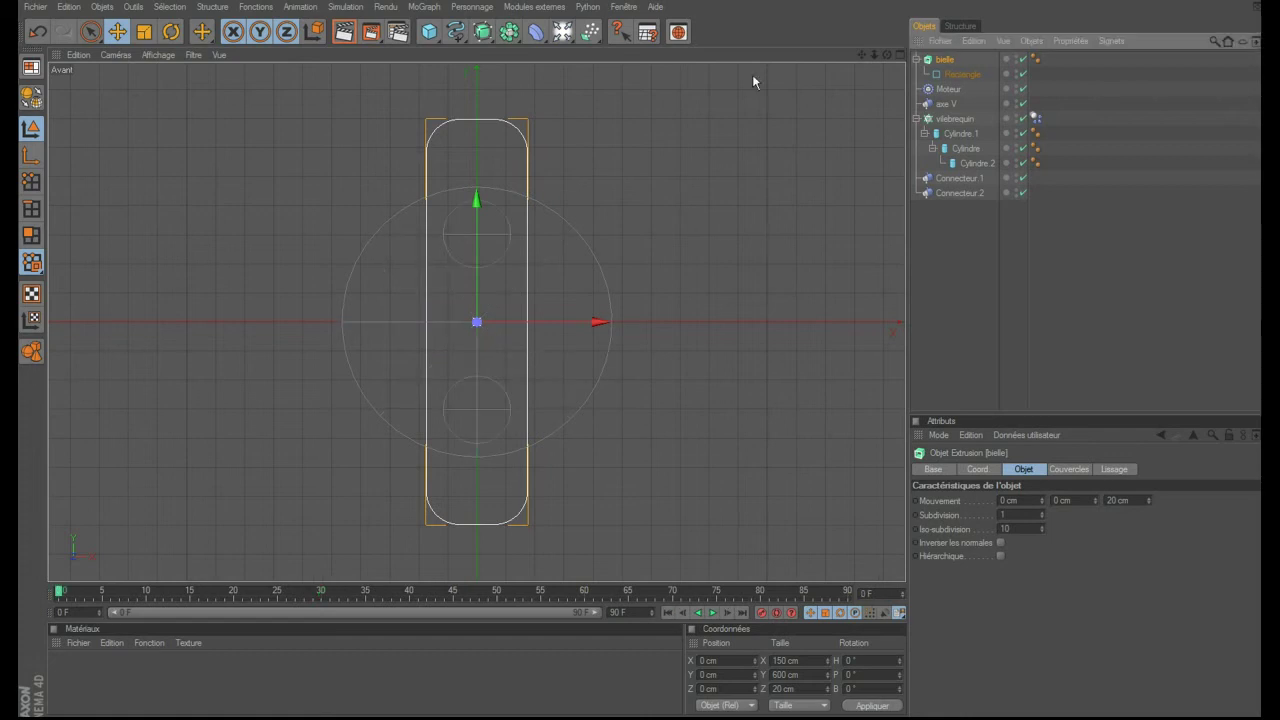
left_click_drag(476, 250, 476, 8)
left_click_drag(859, 53, 879, 48)
left_click(943, 251)
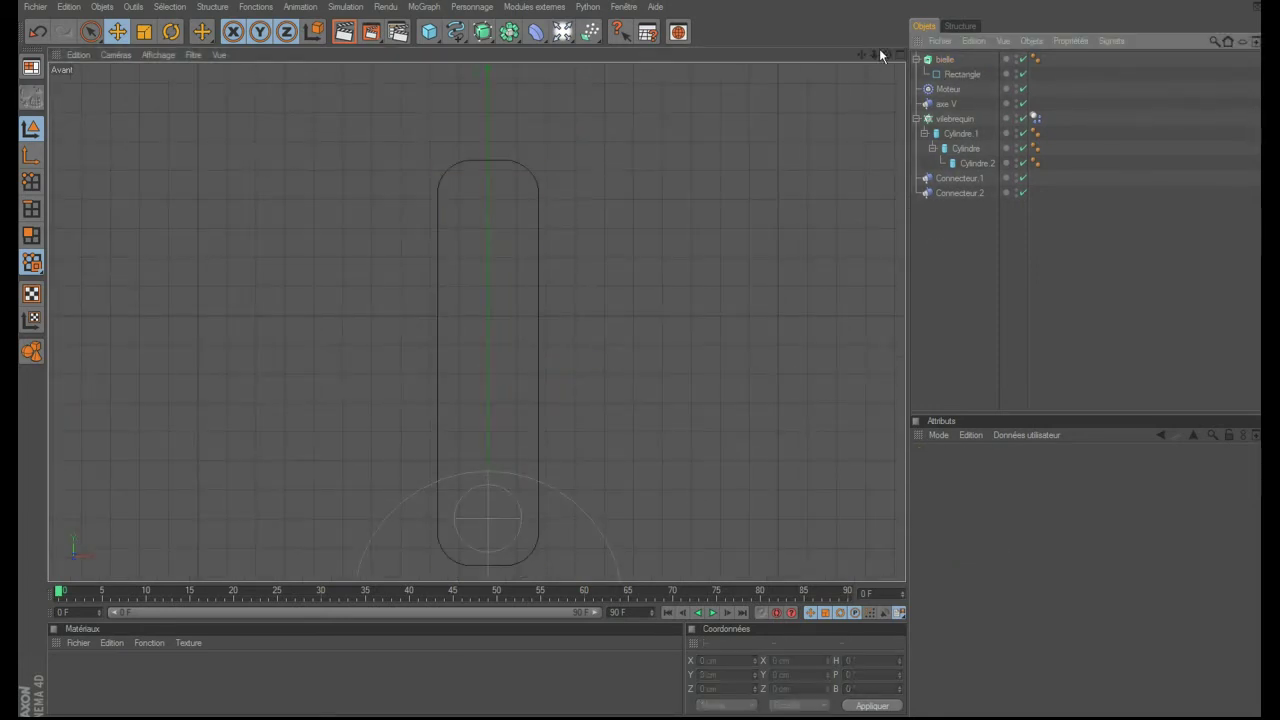
- Add a +Z-oriented cylinder named axe Piston at Y 590 cm, at the rod's upper end
left_click_drag(429, 31, 790, 46)
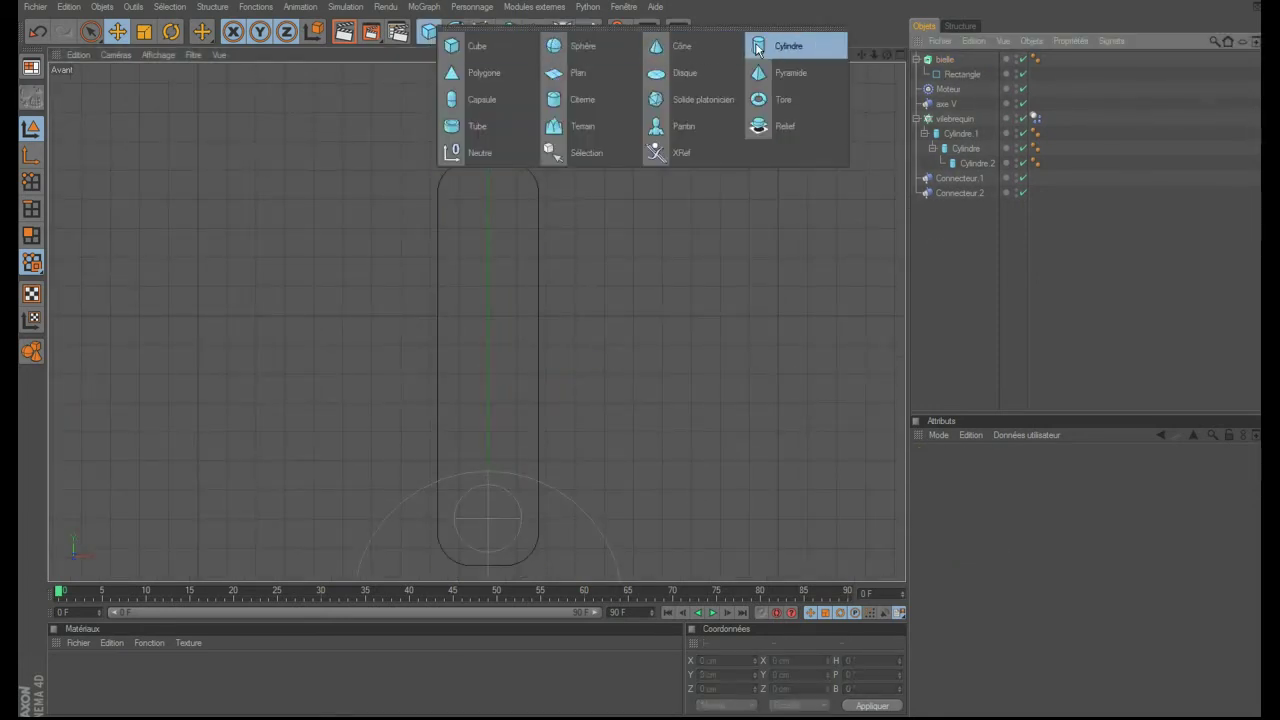
left_click(1020, 558)
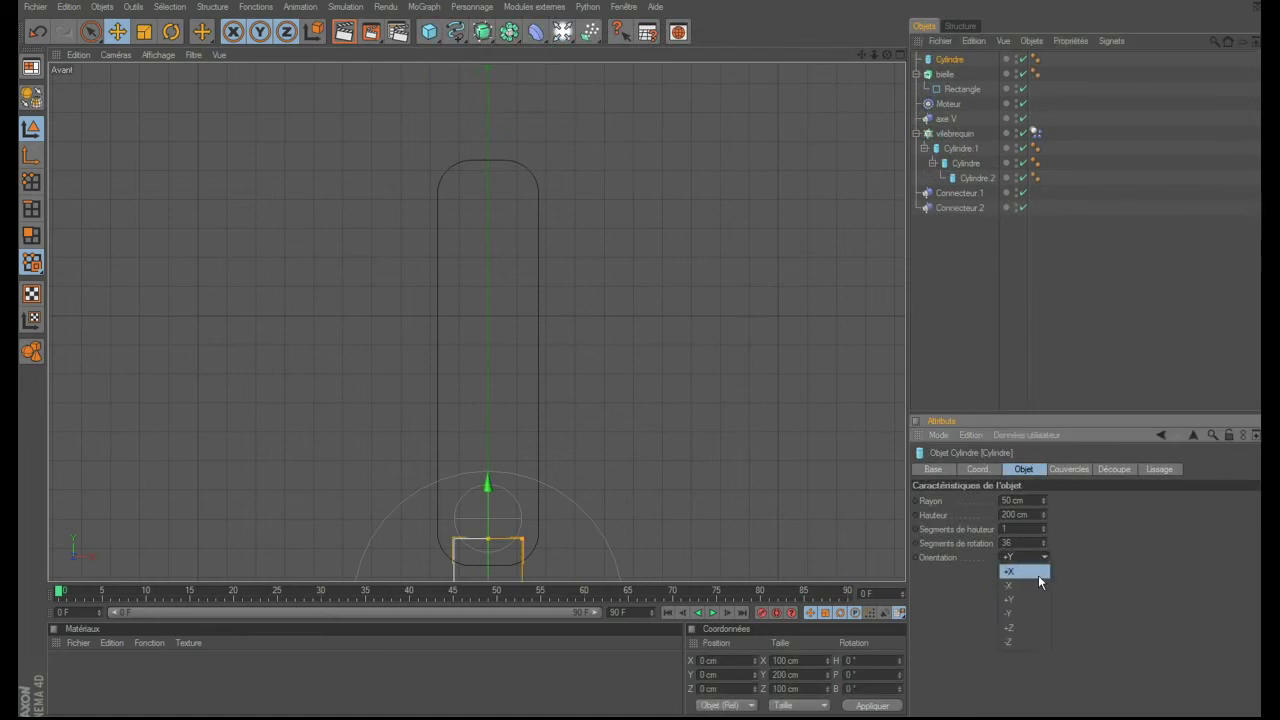
left_click(1040, 641)
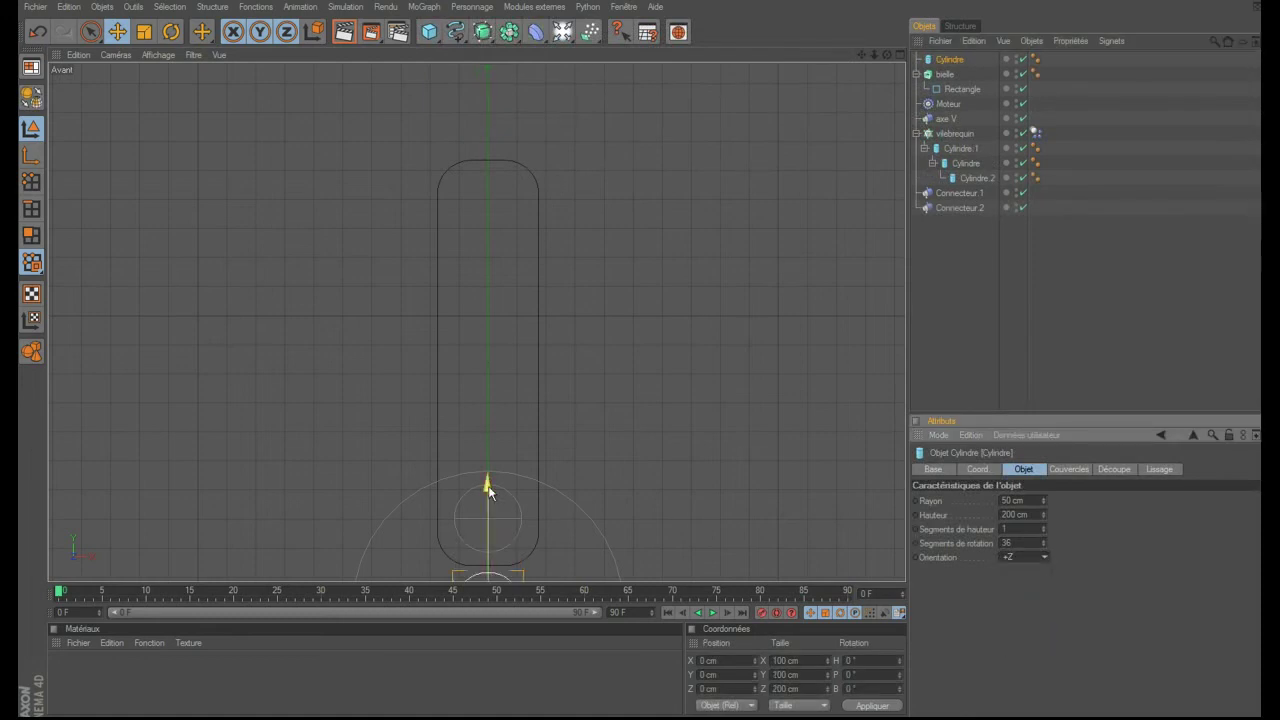
left_click_drag(487, 486, 487, 216)
left_click_drag(487, 270, 487, 207)
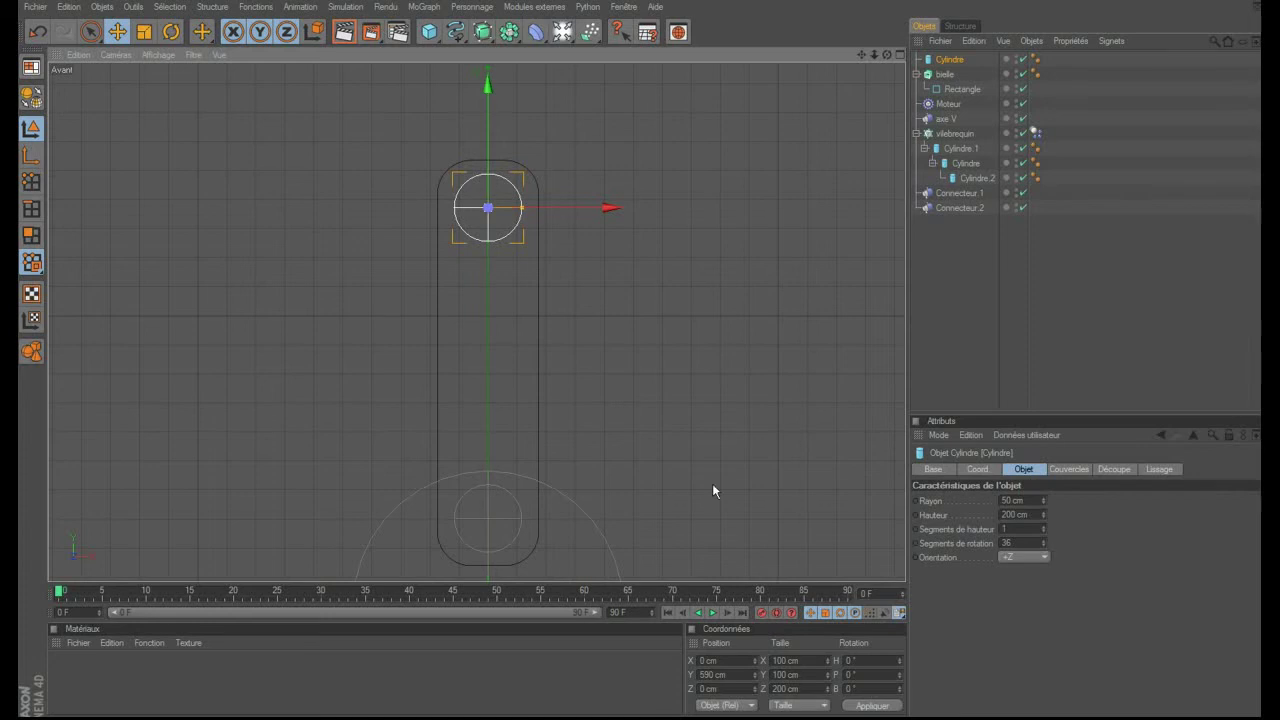
double_click(951, 60)
type("axe Pist")
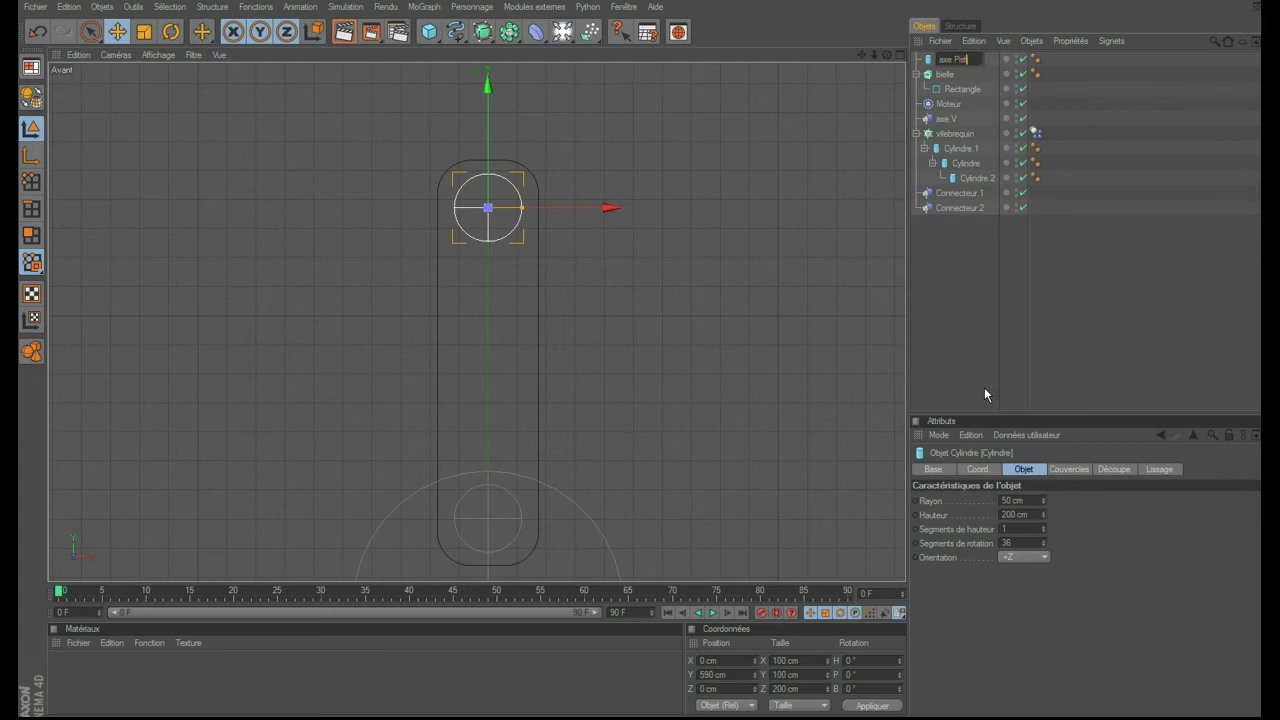
key("Return")
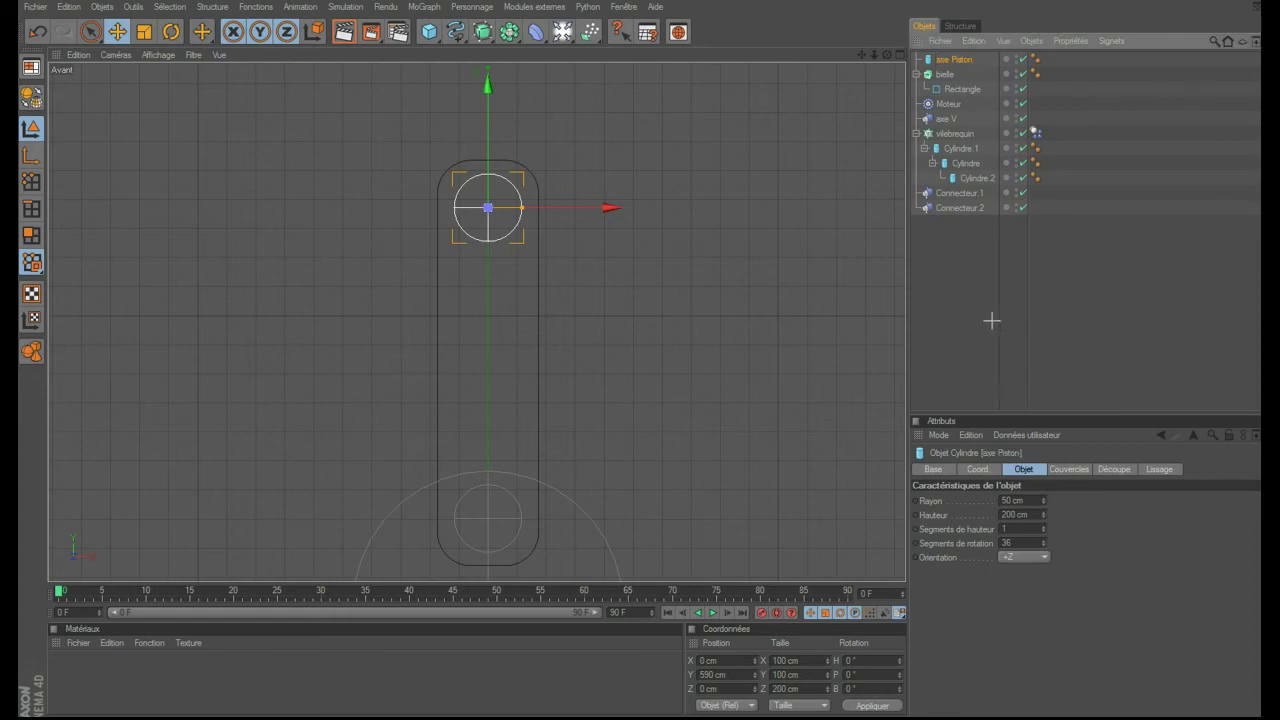
left_click(991, 320)
left_click_drag(858, 62, 510, 70)
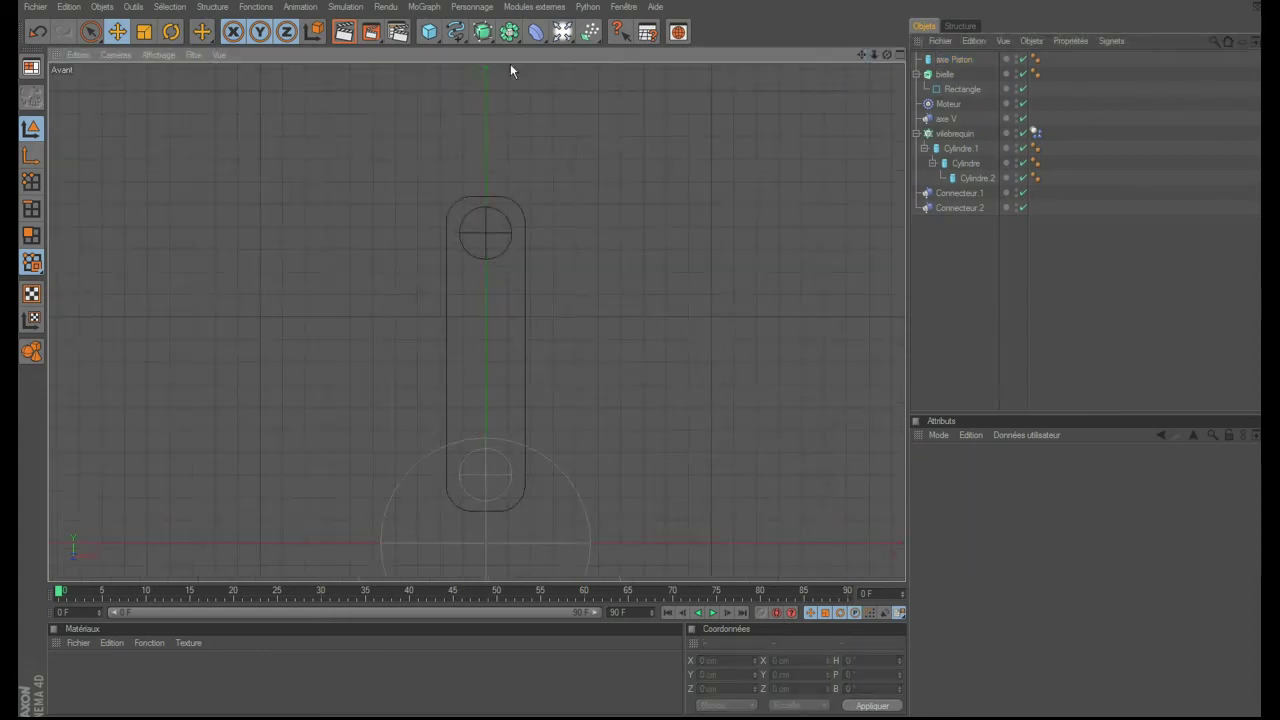
- Add a Citerne above the rod with height 400 cm and radius 180 cm
left_click(429, 33)
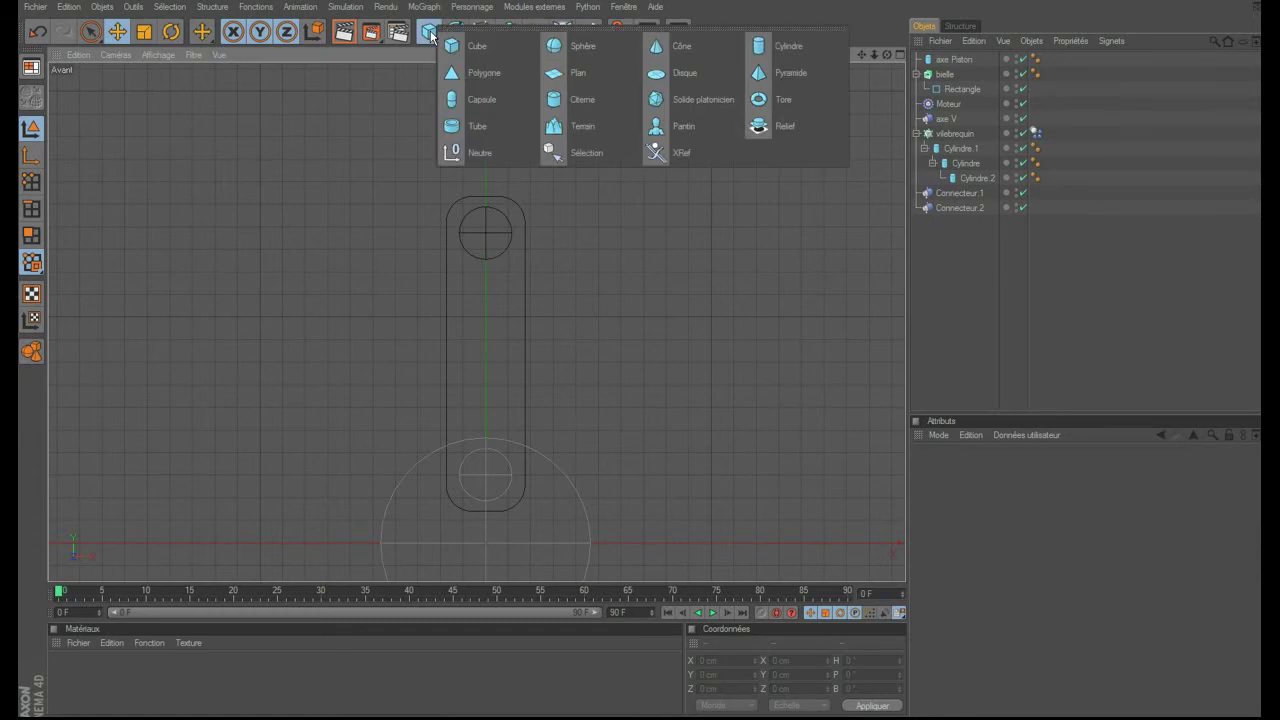
left_click(622, 100)
mouse_move(483, 420)
left_mouse_down()
mouse_move(485, 62)
mouse_move(485, 103)
left_mouse_up()
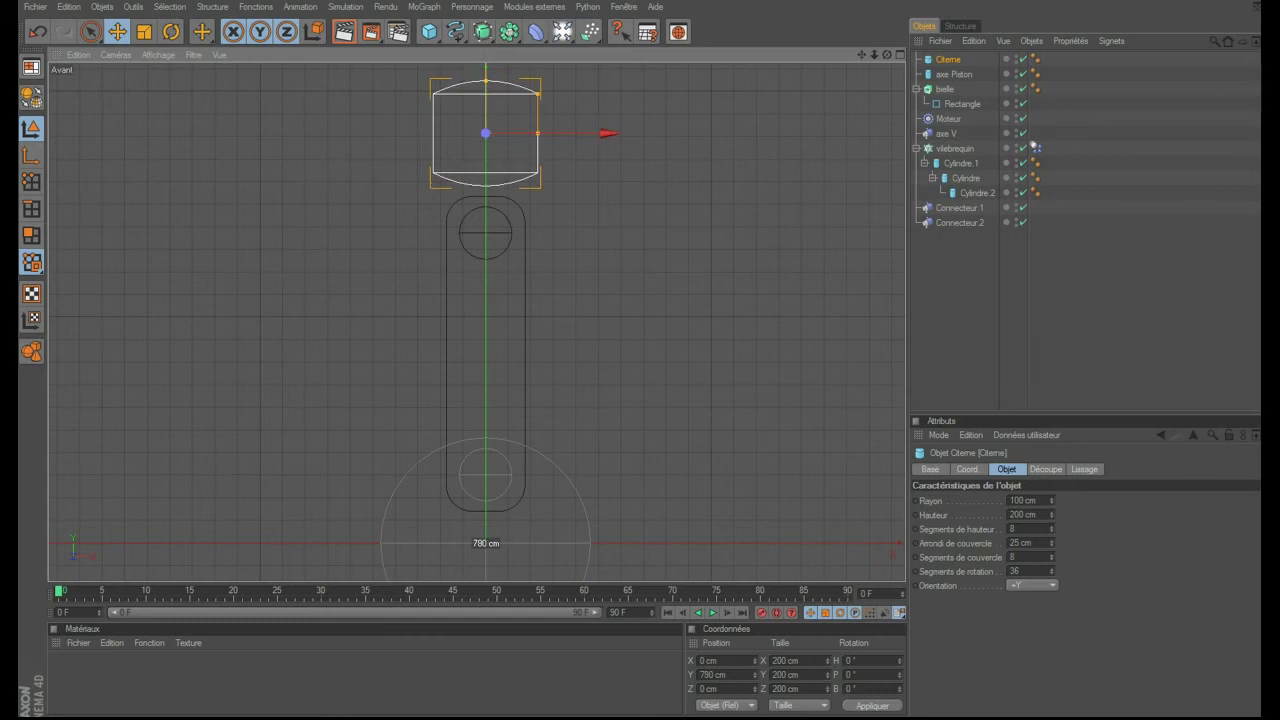
double_click(1033, 515)
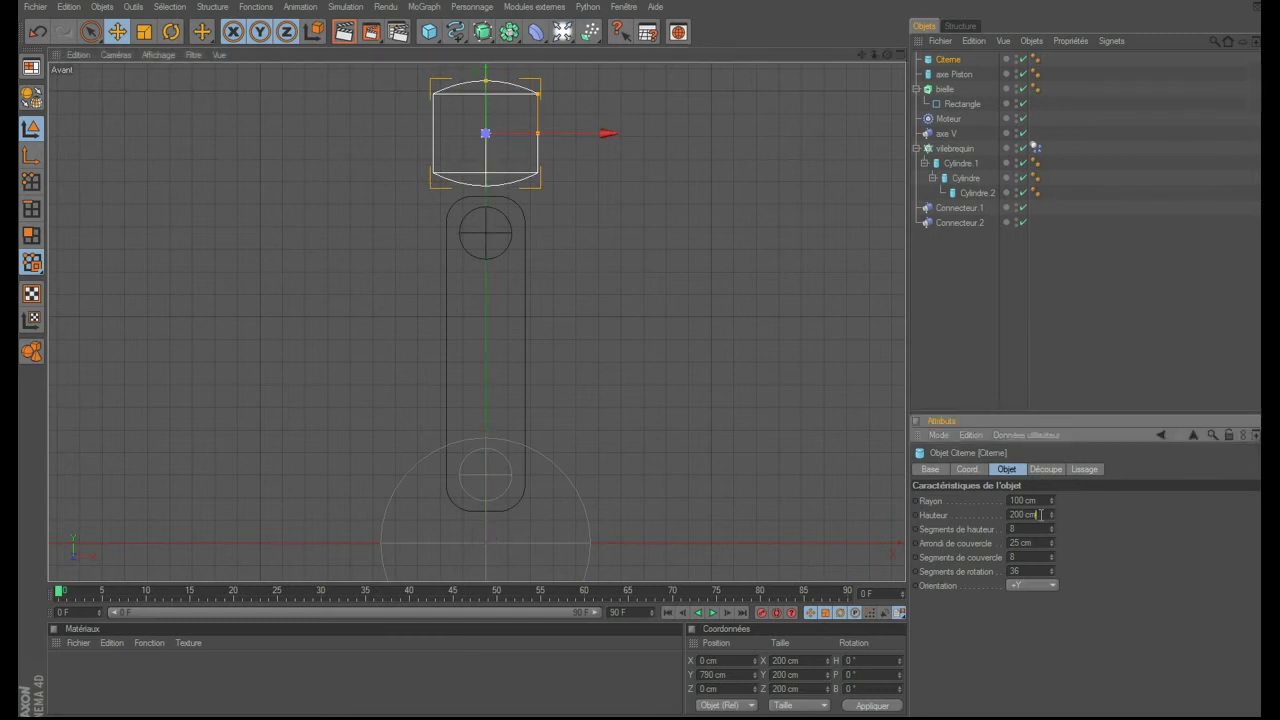
type("400")
key("Return")
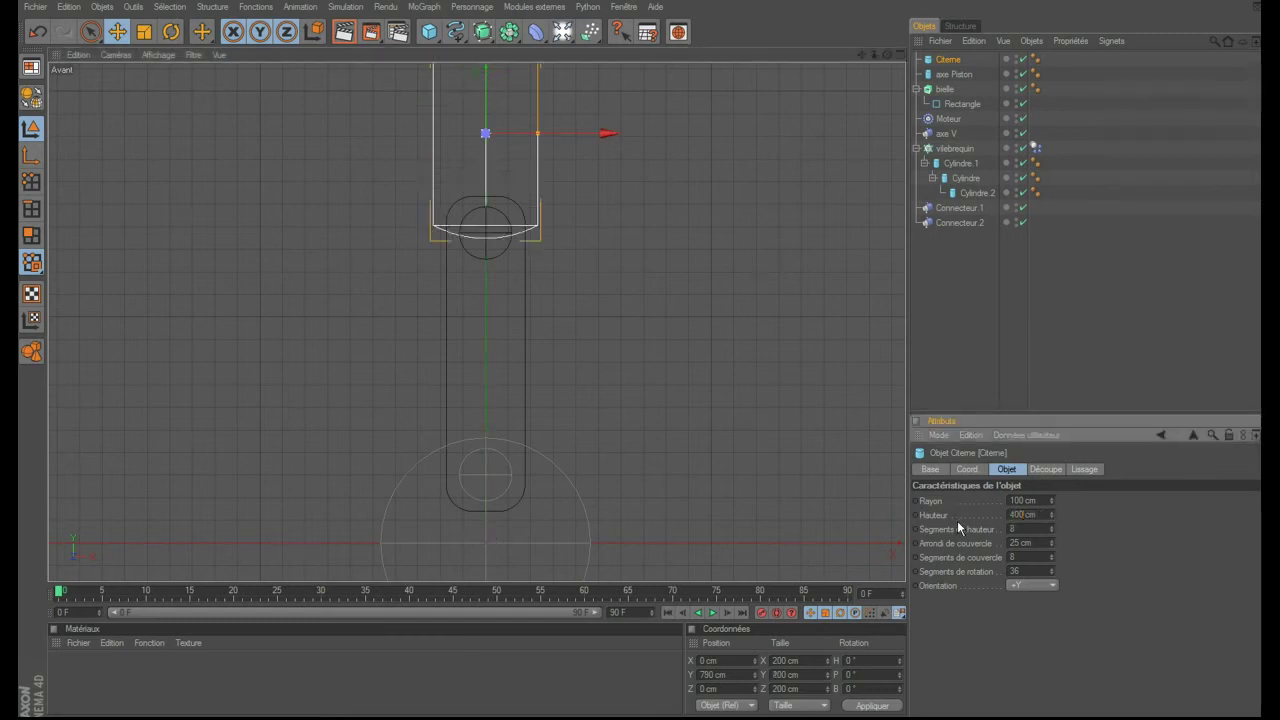
double_click(1040, 500)
type("180")
key("Return")
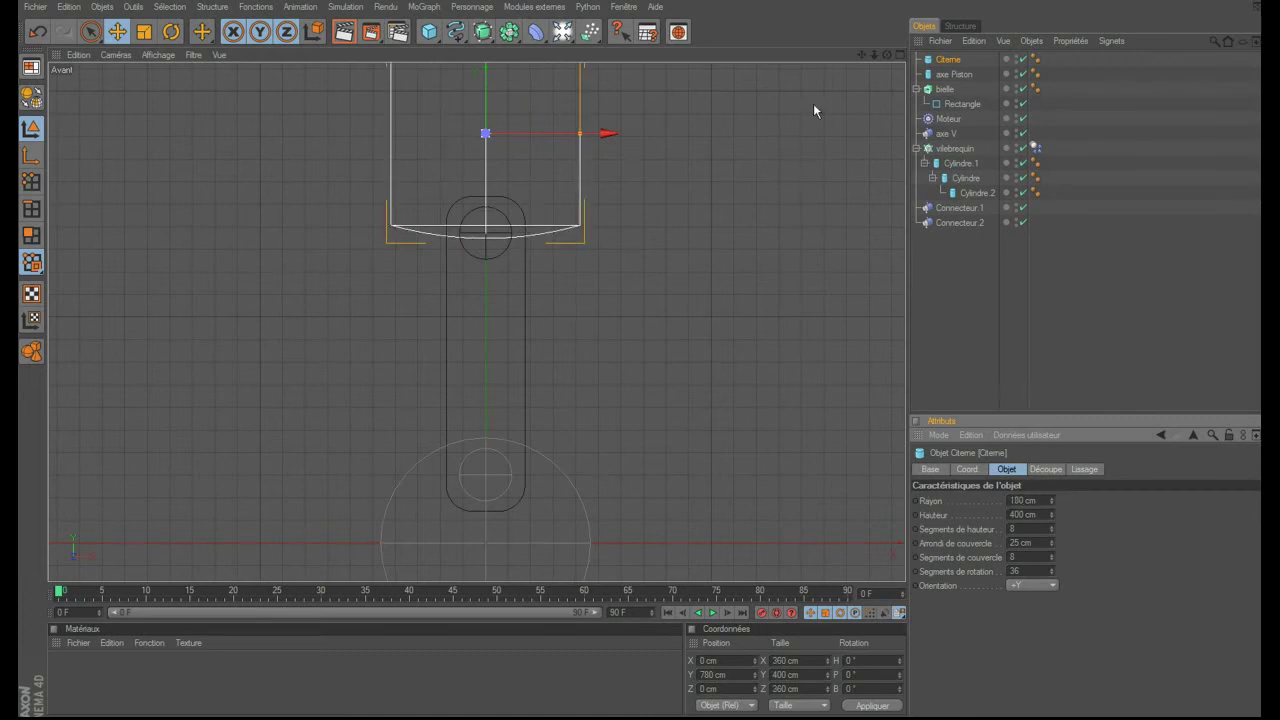
- Raise the Citerne to Y 890 cm and rename it Piston
left_click_drag(487, 95, 487, 37)
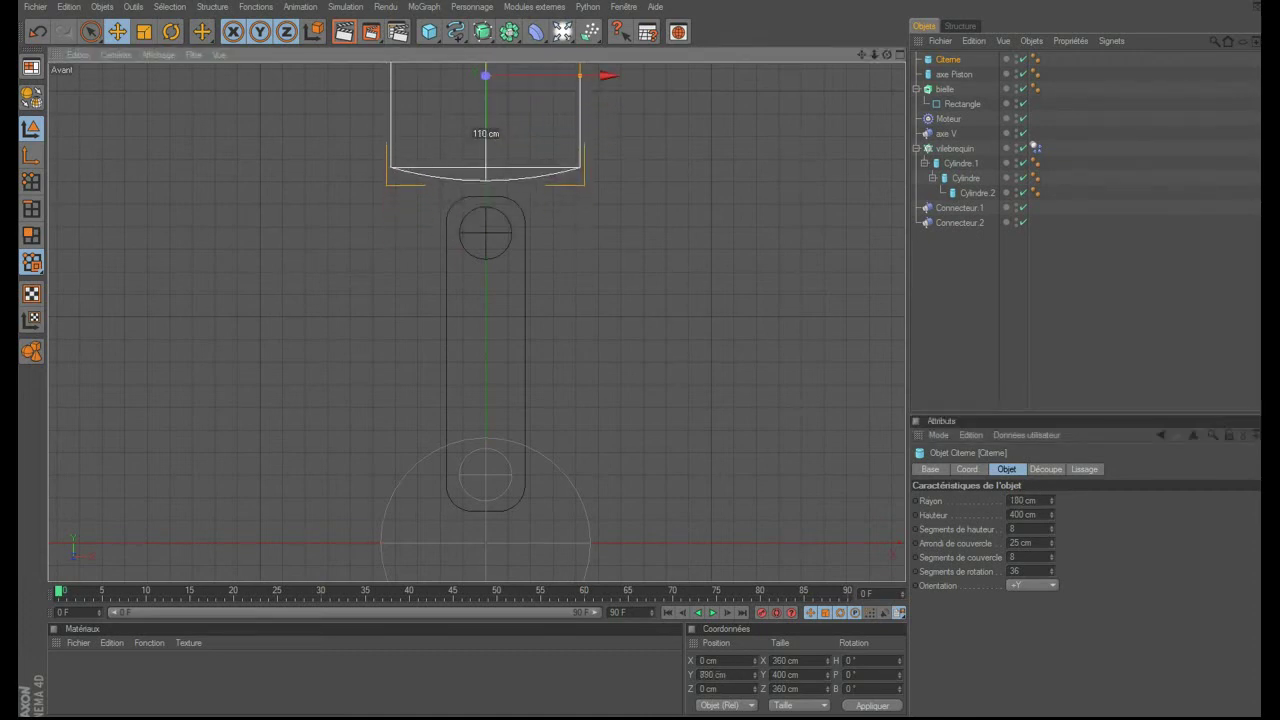
double_click(950, 60)
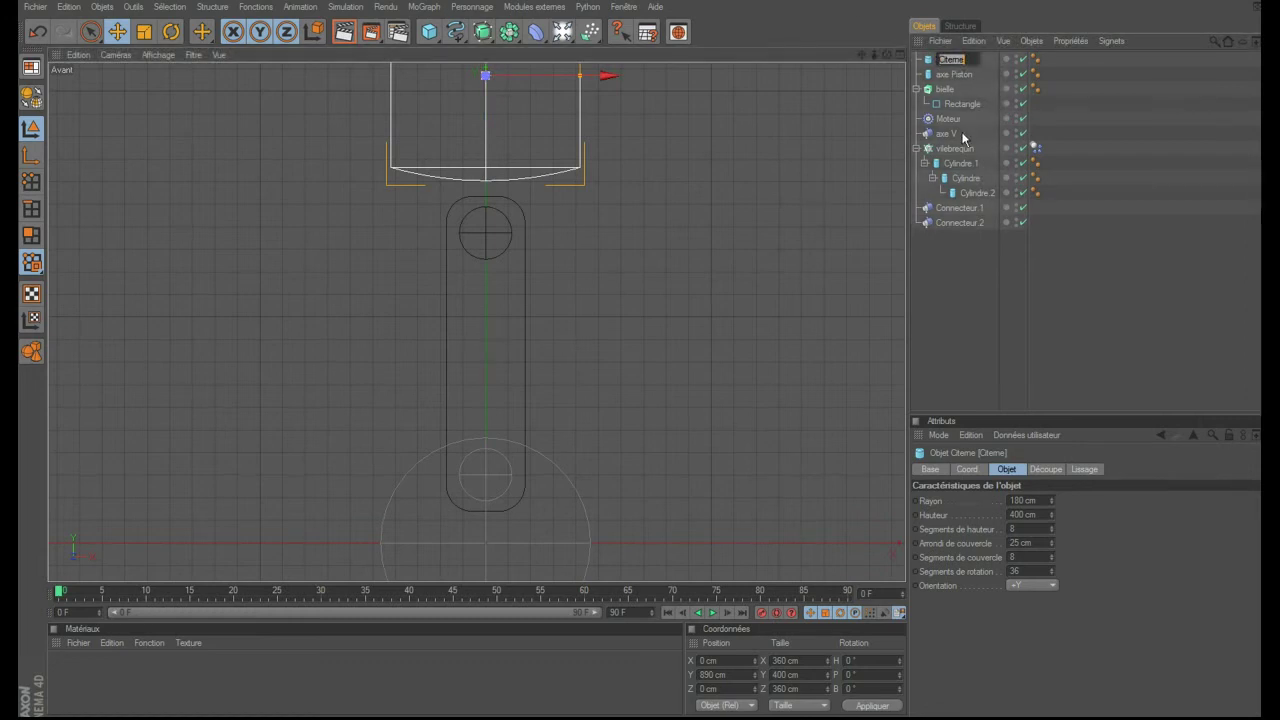
type("R")
key("Return")
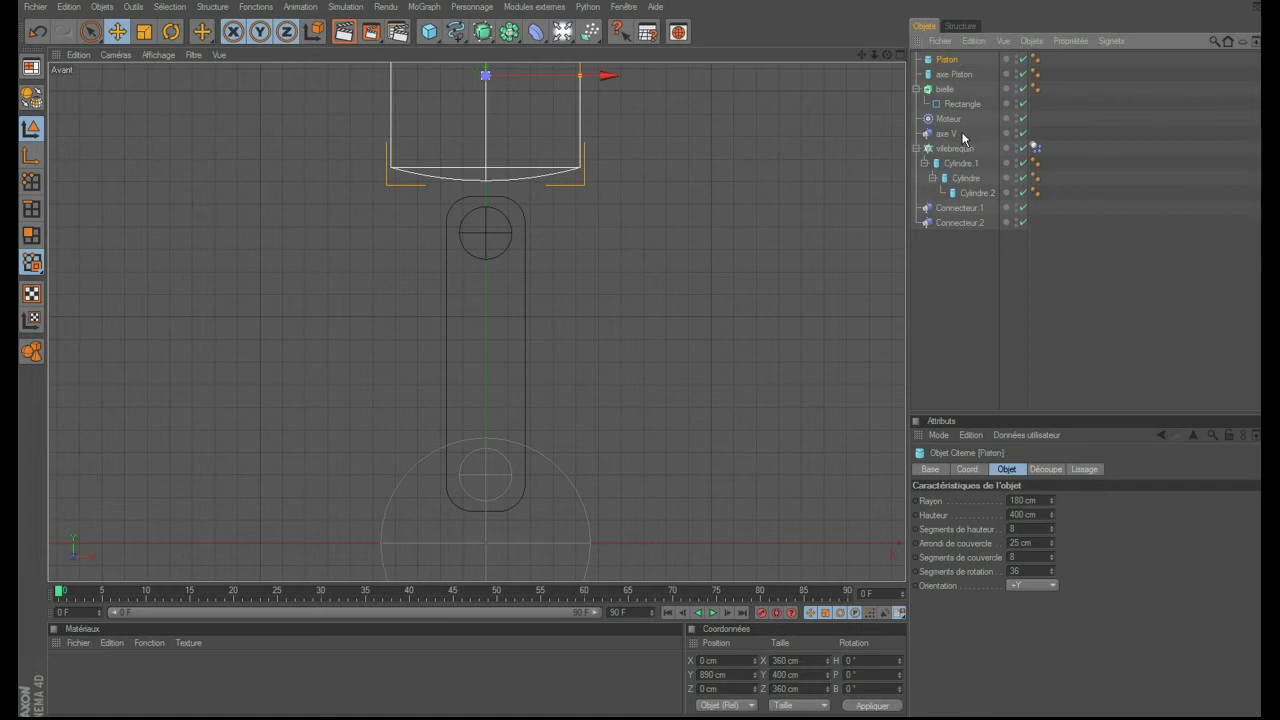
- Parent Piston under axe Piston, then move axe Piston and bielle to the bottom of the object list
left_click_drag(946, 59, 955, 74)
left_click(955, 60)
left_click(918, 60)
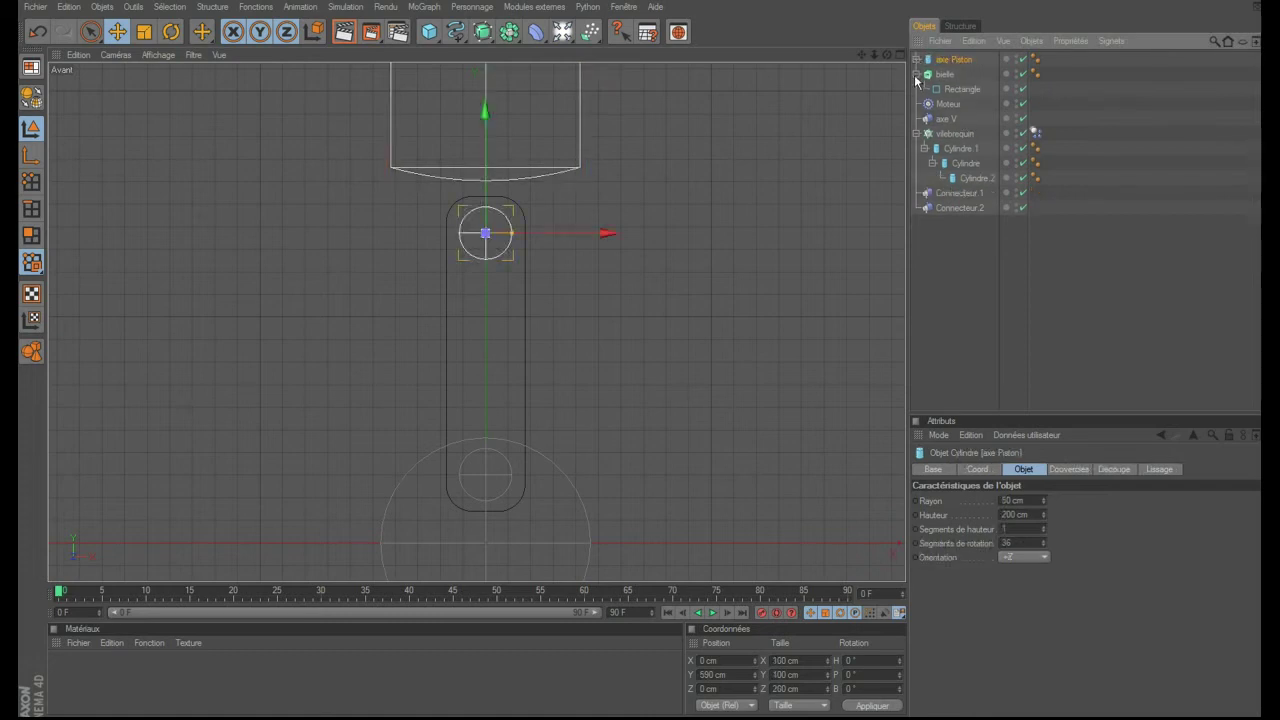
left_click(916, 74)
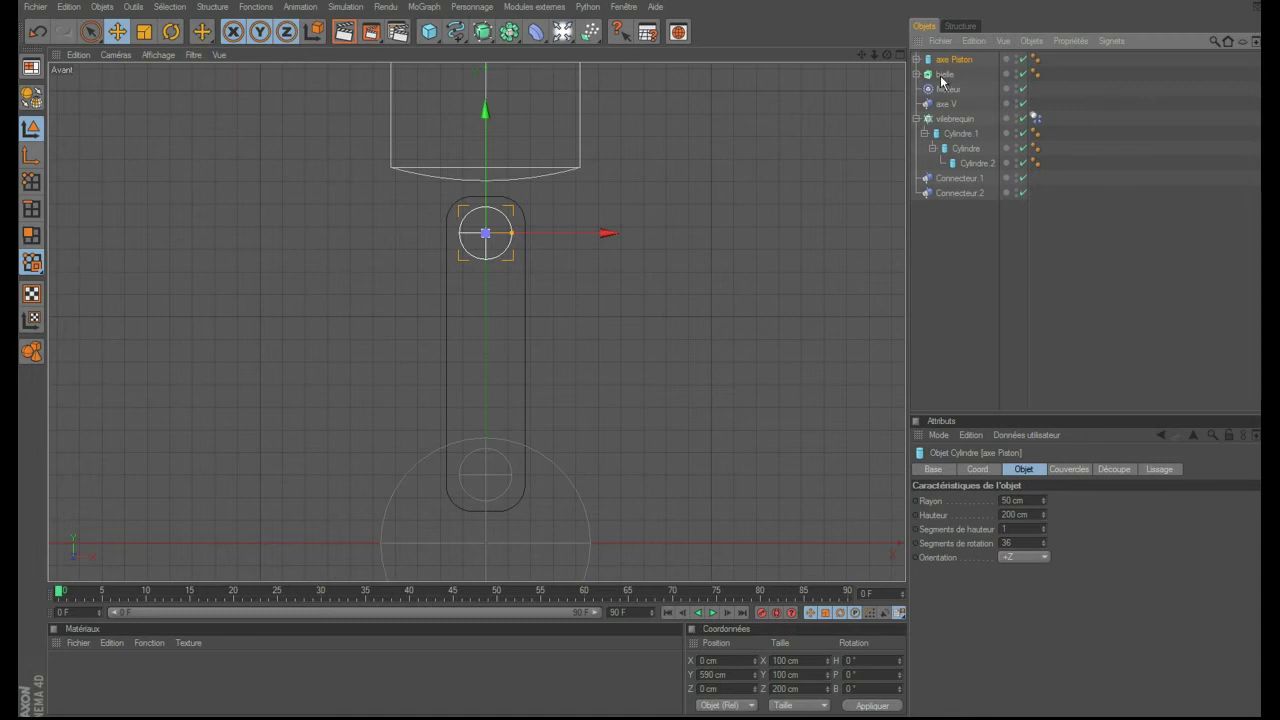
left_click(944, 75, "ctrl")
left_click_drag(972, 289, 964, 286)
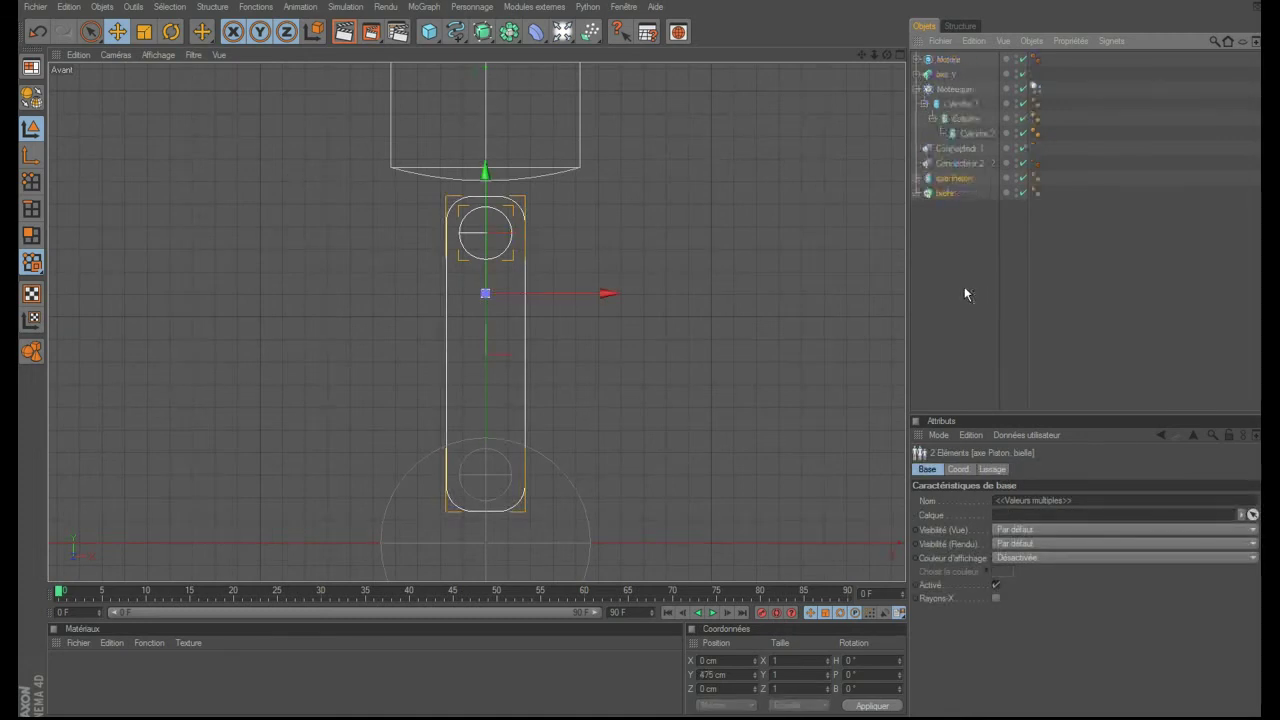
left_click(964, 286)
left_click(898, 55)
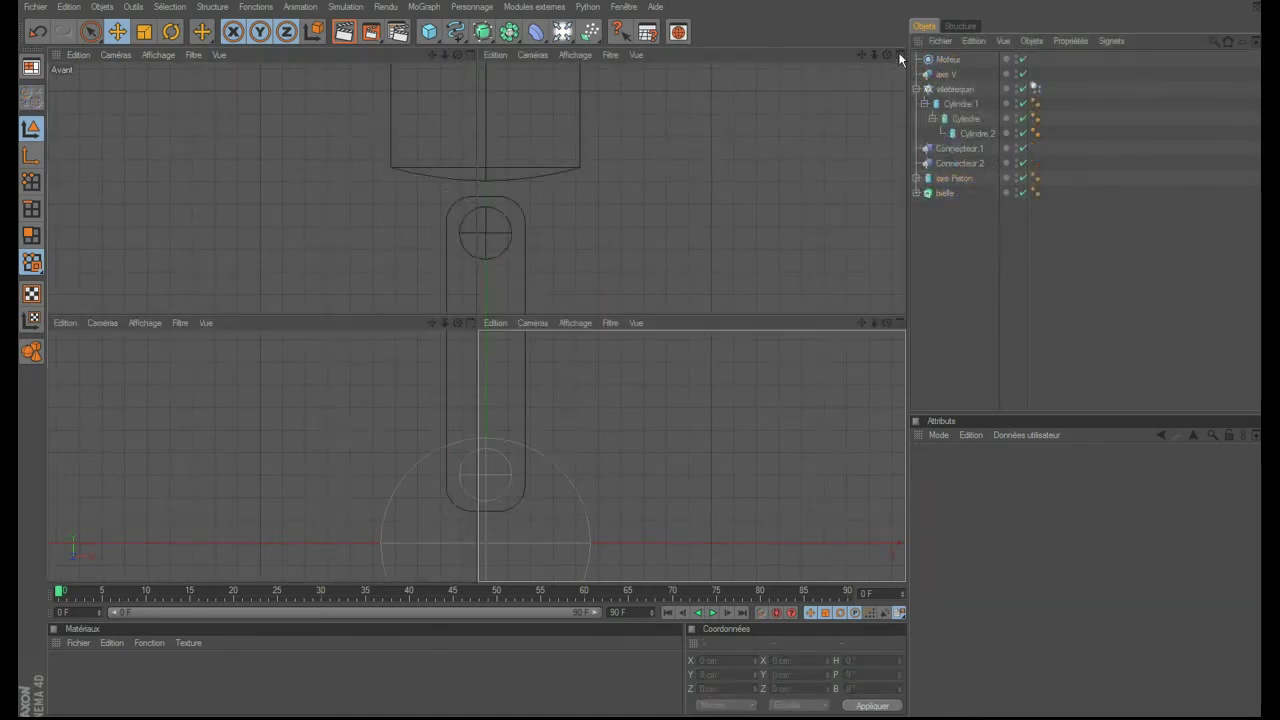
- In the maximized Perspective view, shorten axe Piston to a height of 100 cm
left_click(471, 55)
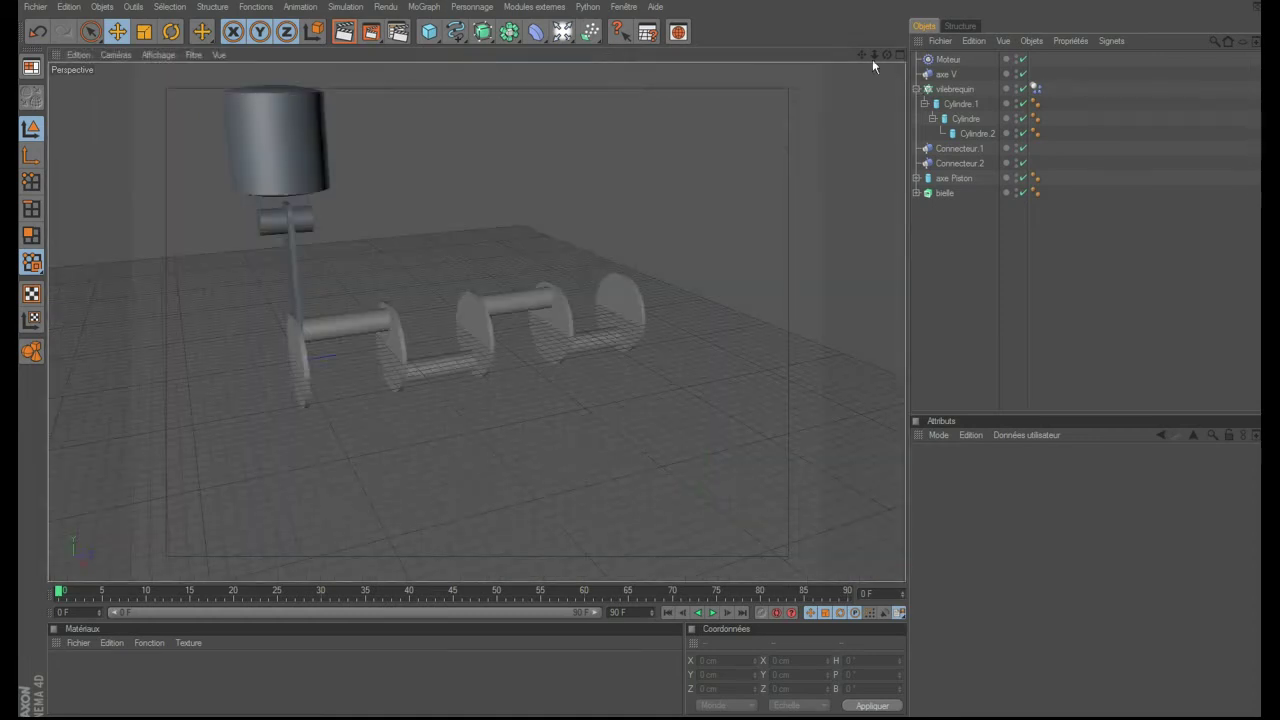
left_click(950, 180)
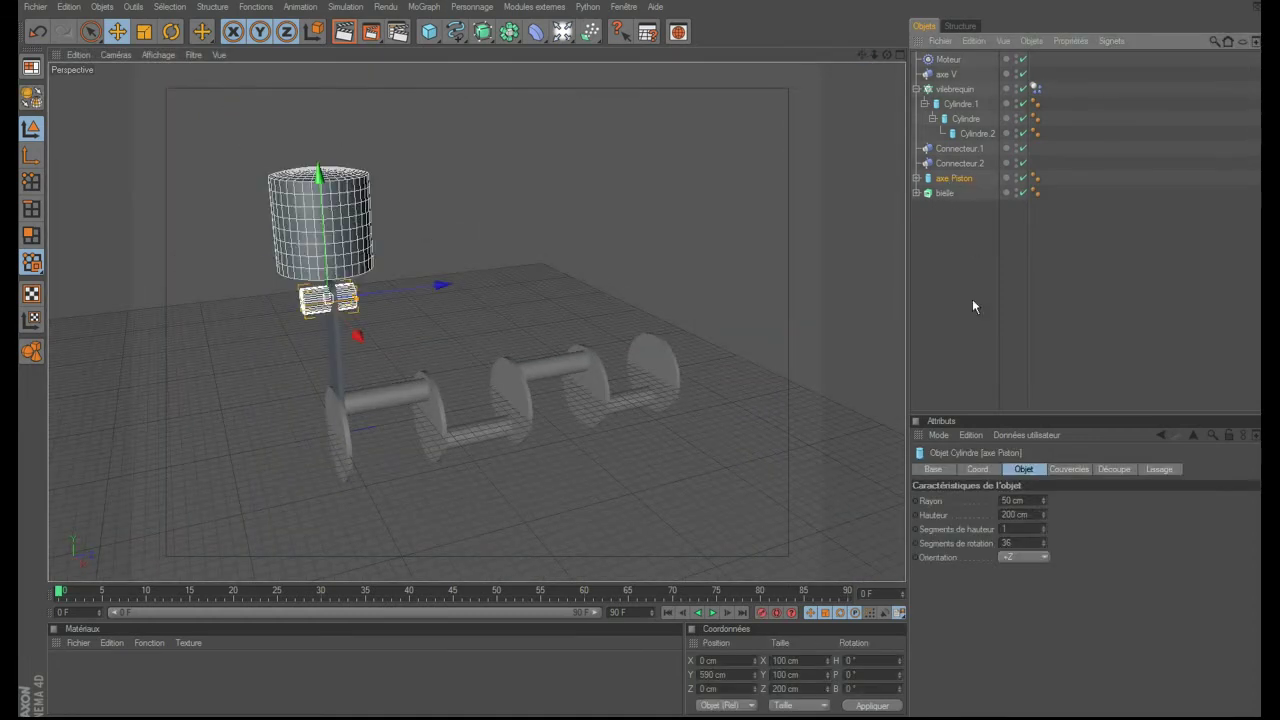
left_click(1015, 514)
type("1")
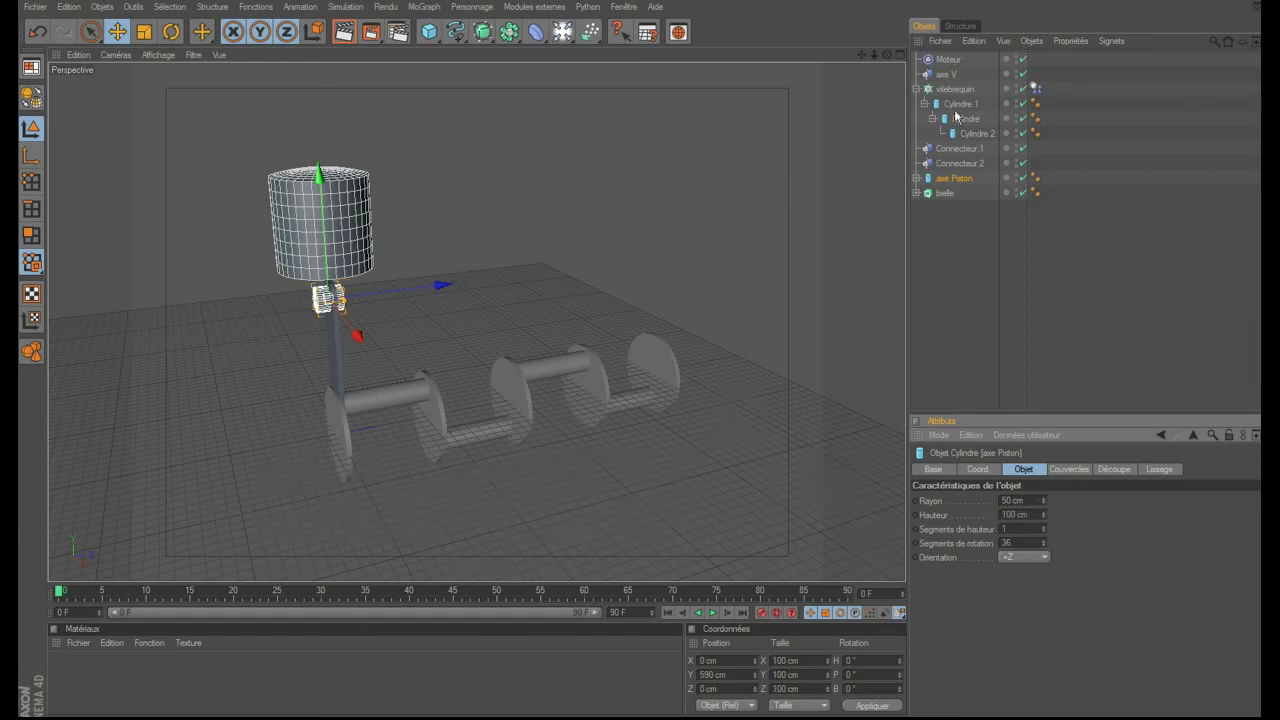
- Move axe Piston and bielle together to Z 180 cm over the first crank
left_click(962, 212)
left_click_drag(946, 184, 940, 172)
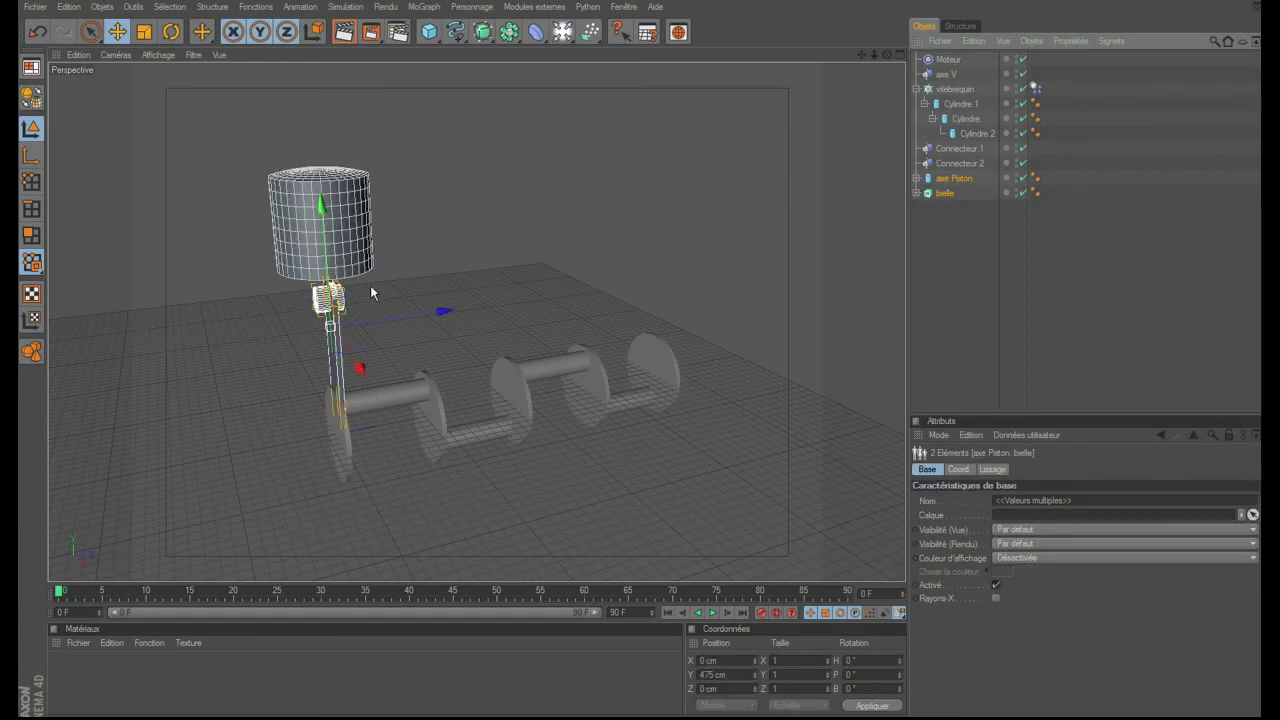
left_click_drag(352, 326, 346, 326)
type("180")
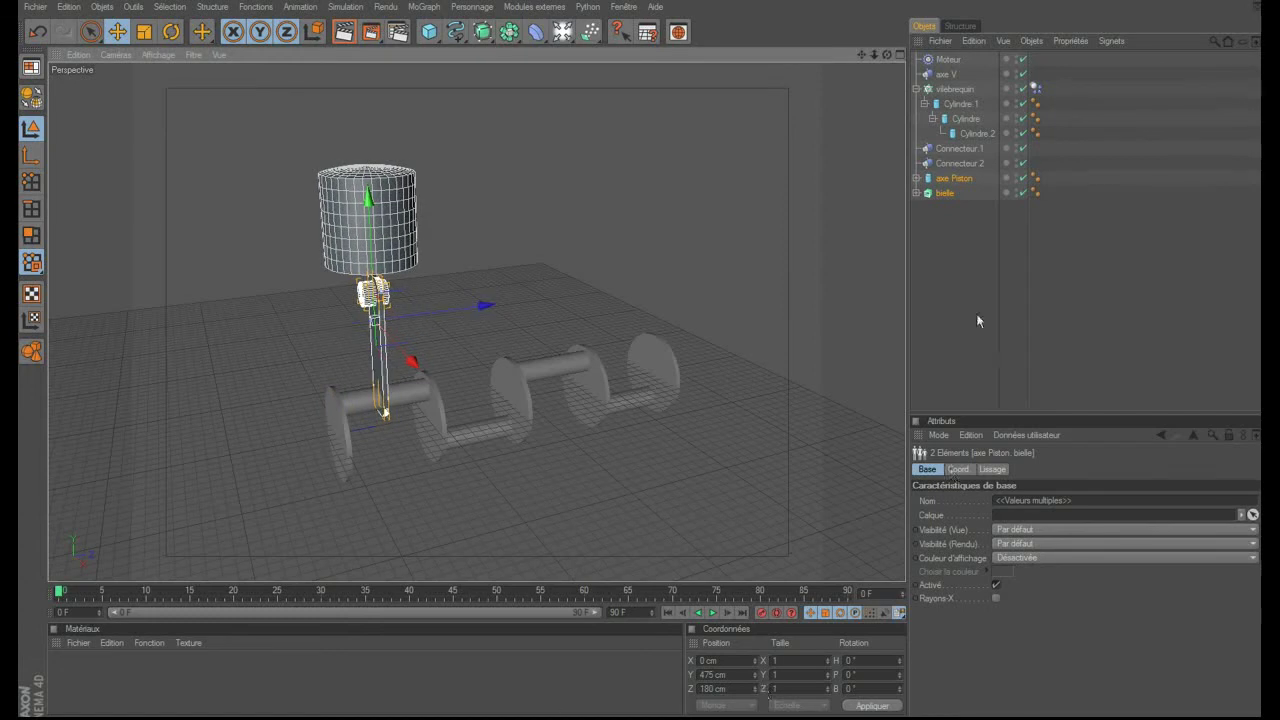
left_click_drag(887, 54, 860, 70)
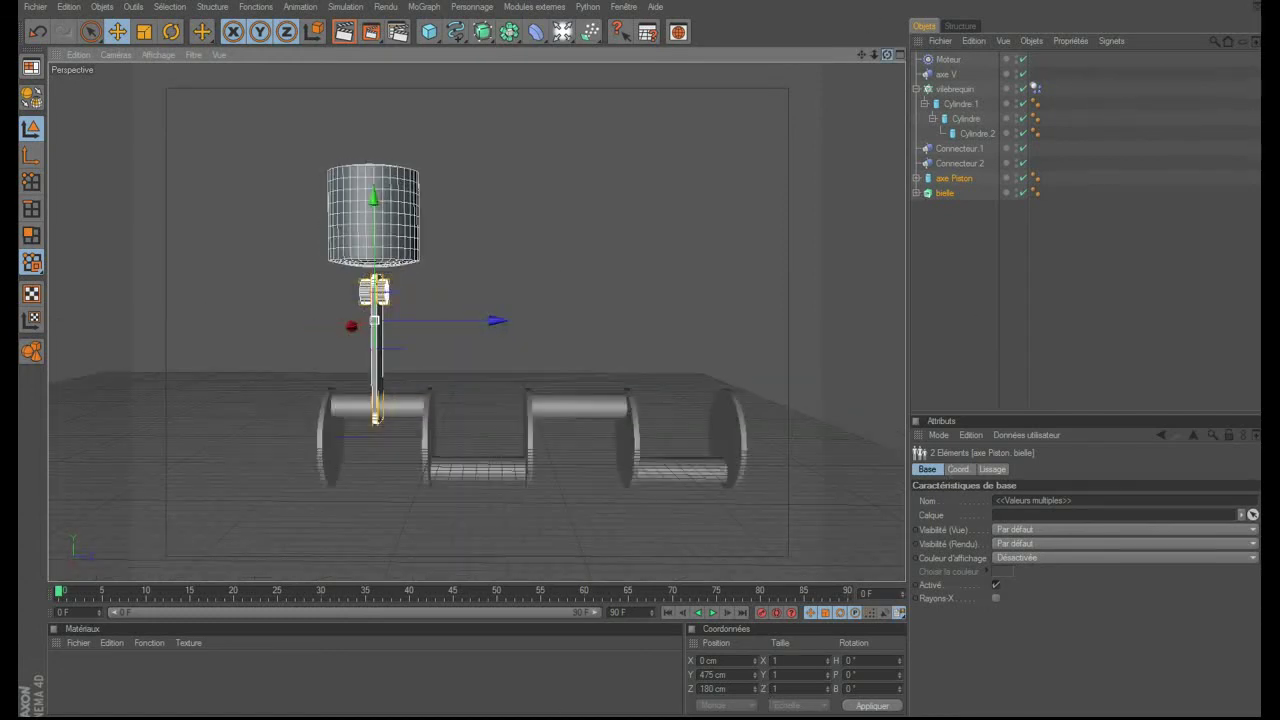
left_click(976, 238)
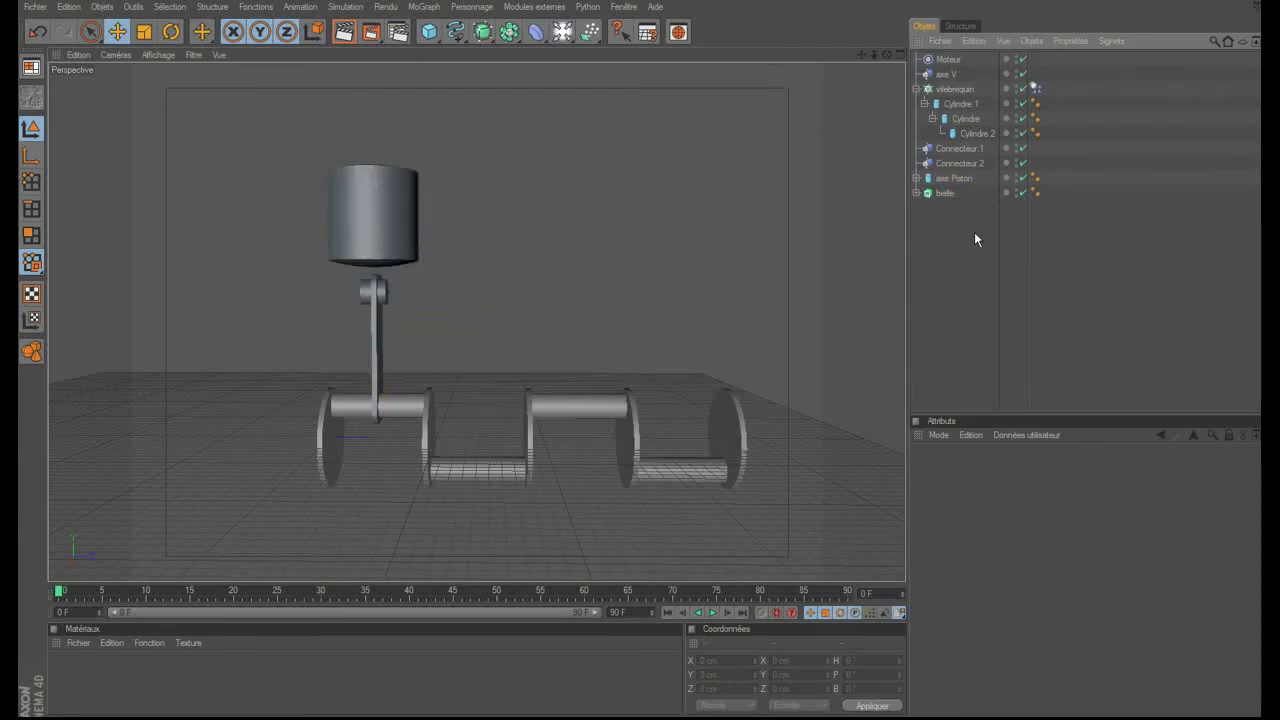
- Collapse vilebrequin, reorder the connectors in the object list, and select Connecteur.1
left_click(916, 89)
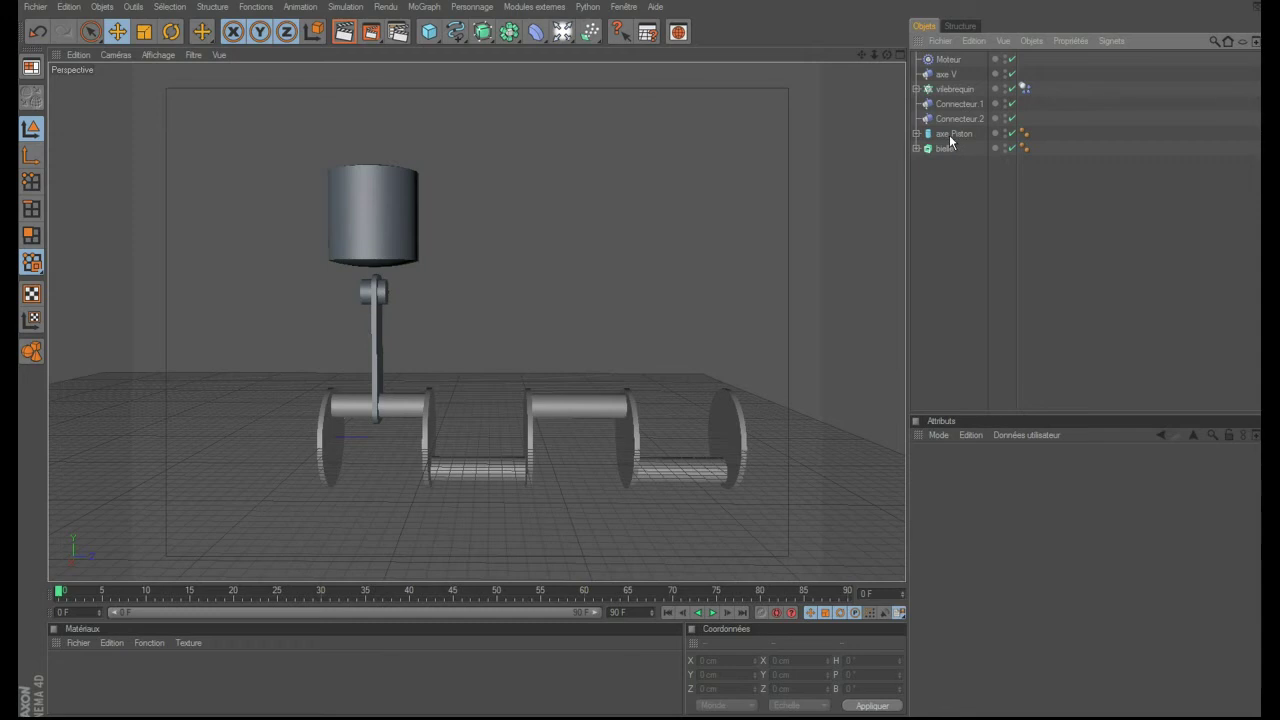
mouse_move(949, 104)
left_mouse_down()
mouse_move(950, 130)
mouse_move(951, 119)
left_mouse_up()
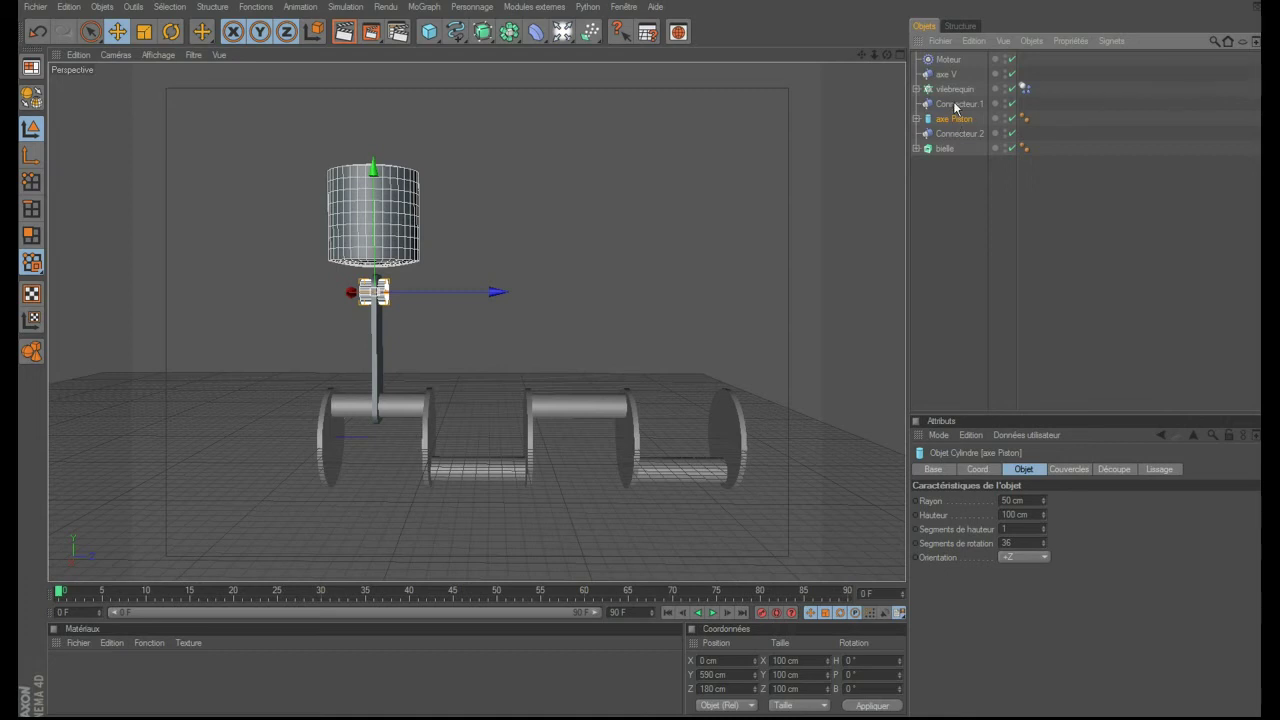
left_click(956, 104)
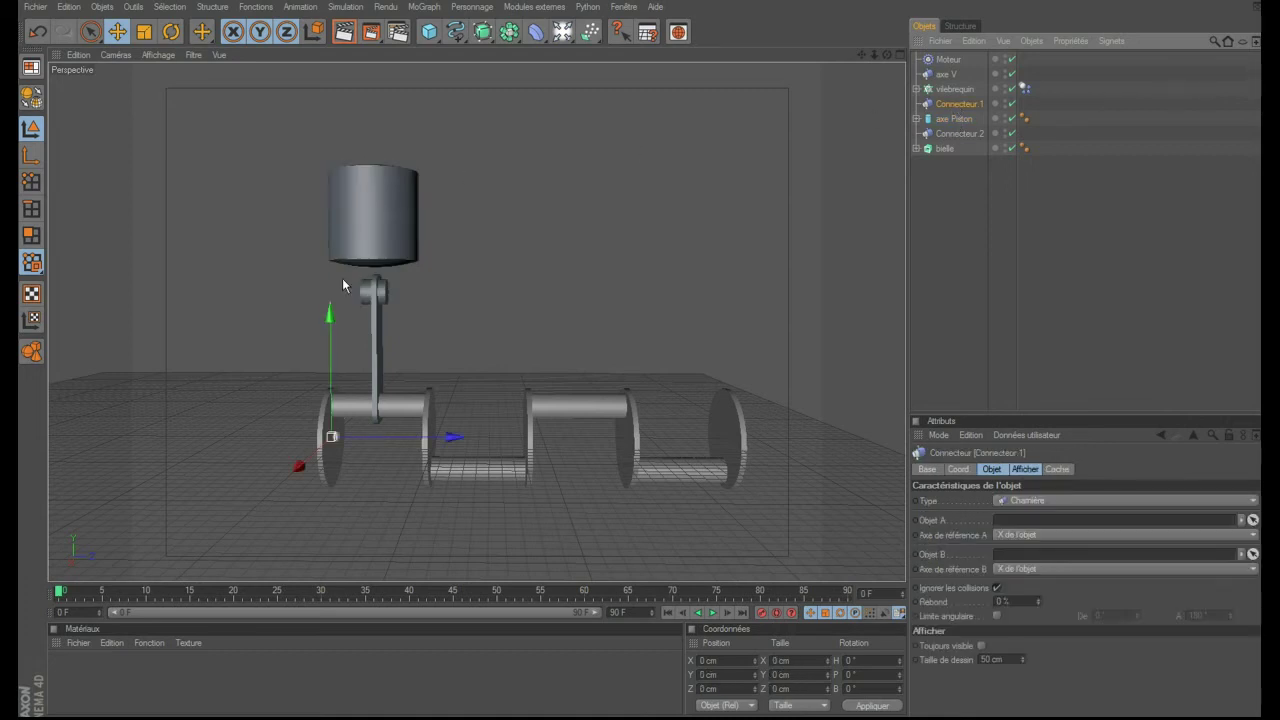
- Move Connecteur.1 to Y 120 cm, Z 180 cm and set its display size to 216 cm
left_click_drag(328, 318, 329, 292)
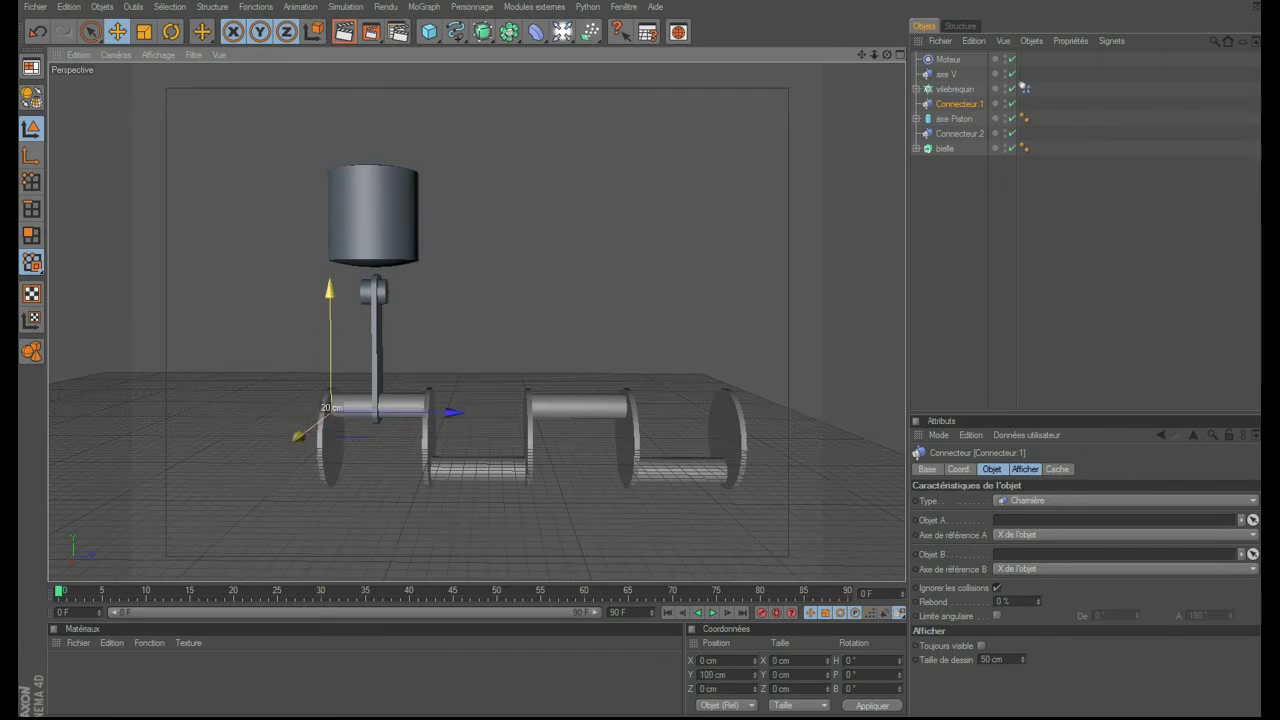
key("ctrl+z")
left_click_drag(456, 408, 495, 408)
left_click(1025, 469)
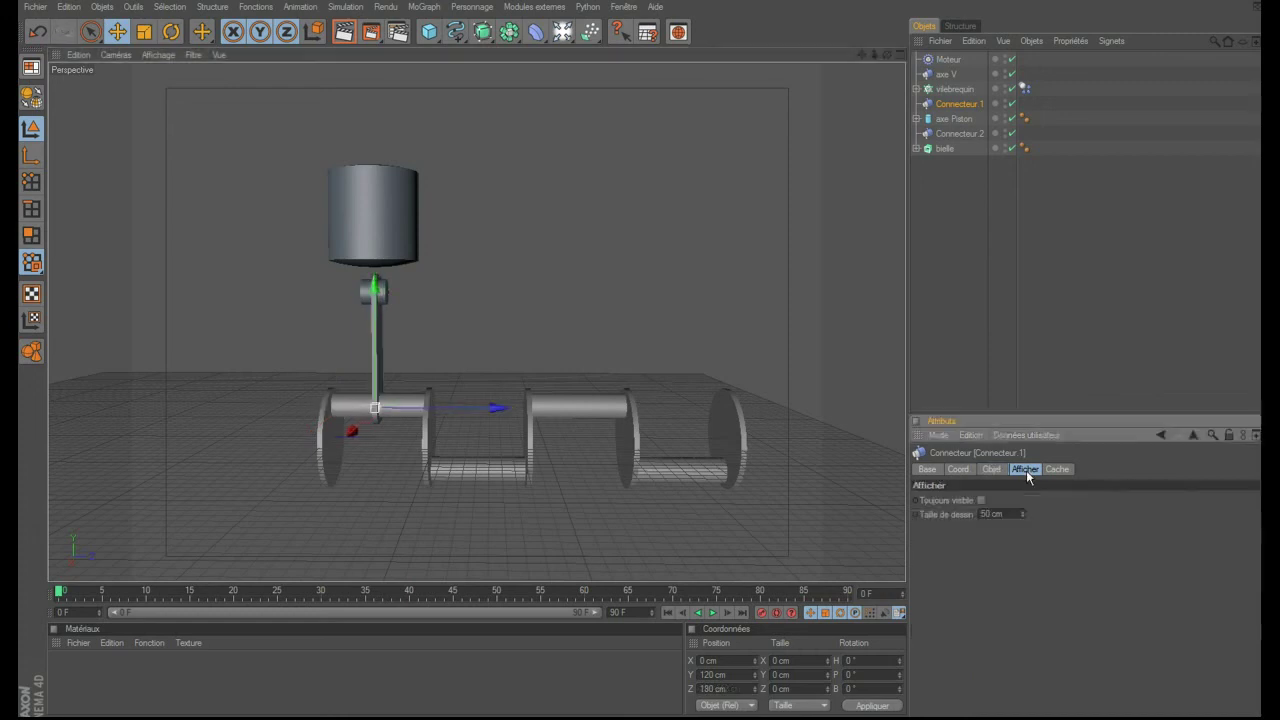
mouse_move(1021, 514)
left_mouse_down()
mouse_move(1021, 470)
mouse_move(1025, 514)
left_mouse_up()
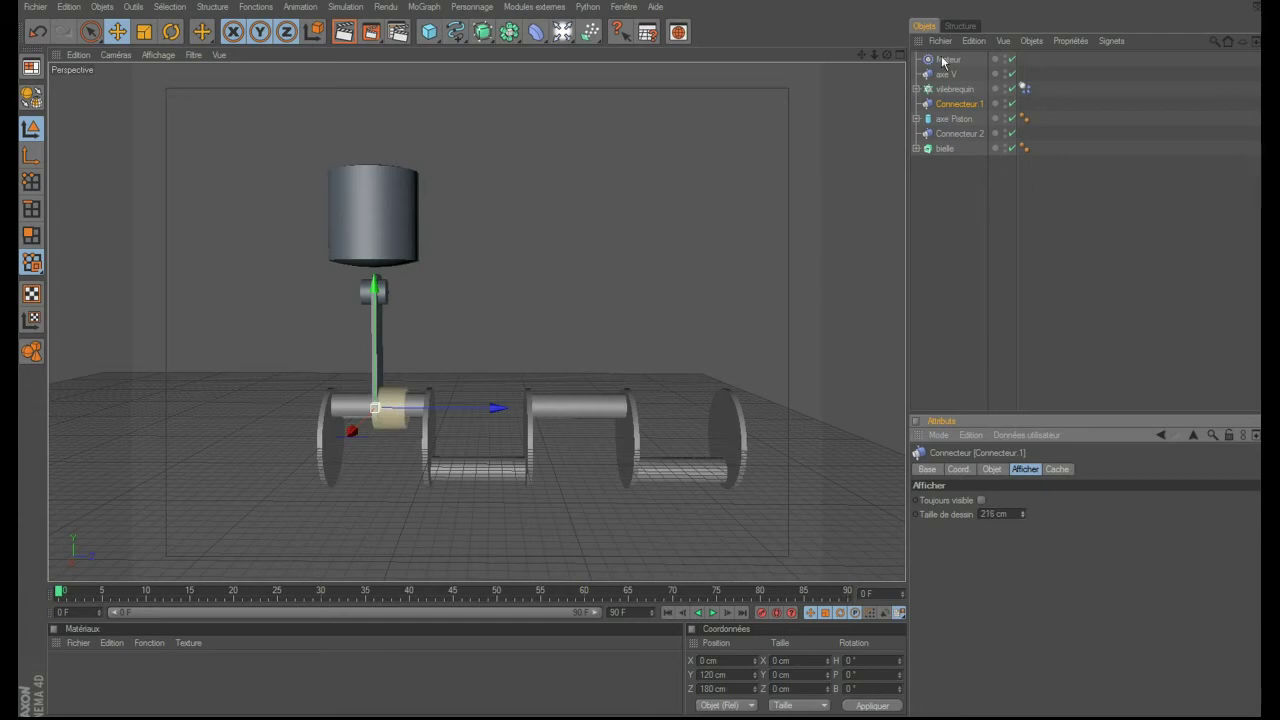
- In a close-up front view, raise Connecteur.1 by 10 cm to Y 130 cm
left_click(900, 54)
left_click(900, 322)
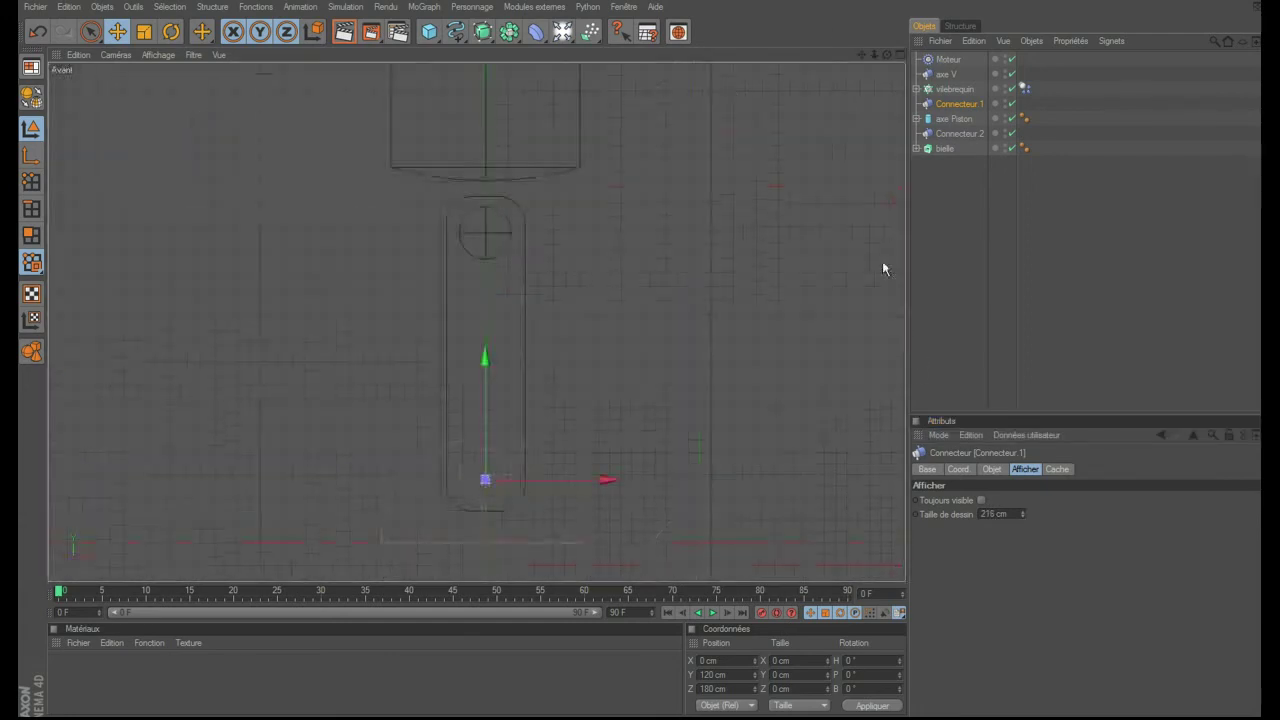
left_click_drag(861, 54, 870, 10)
left_click_drag(873, 54, 914, 118)
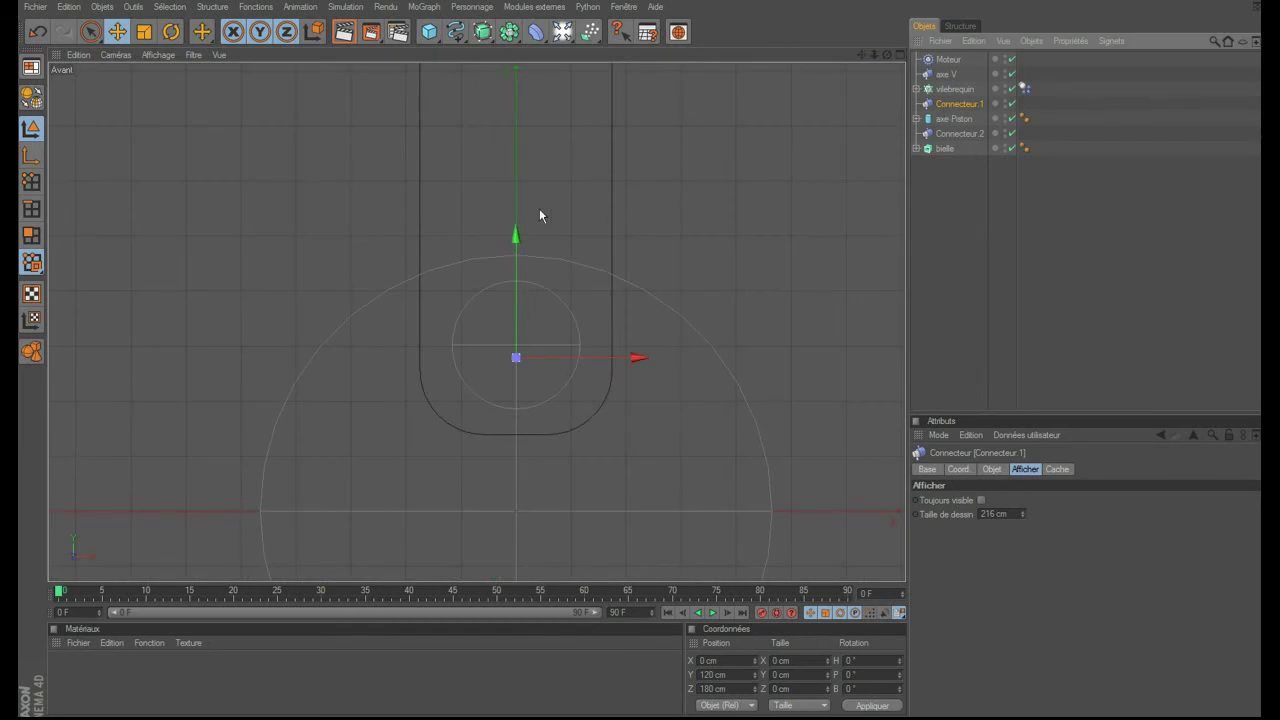
left_click_drag(515, 232, 515, 220)
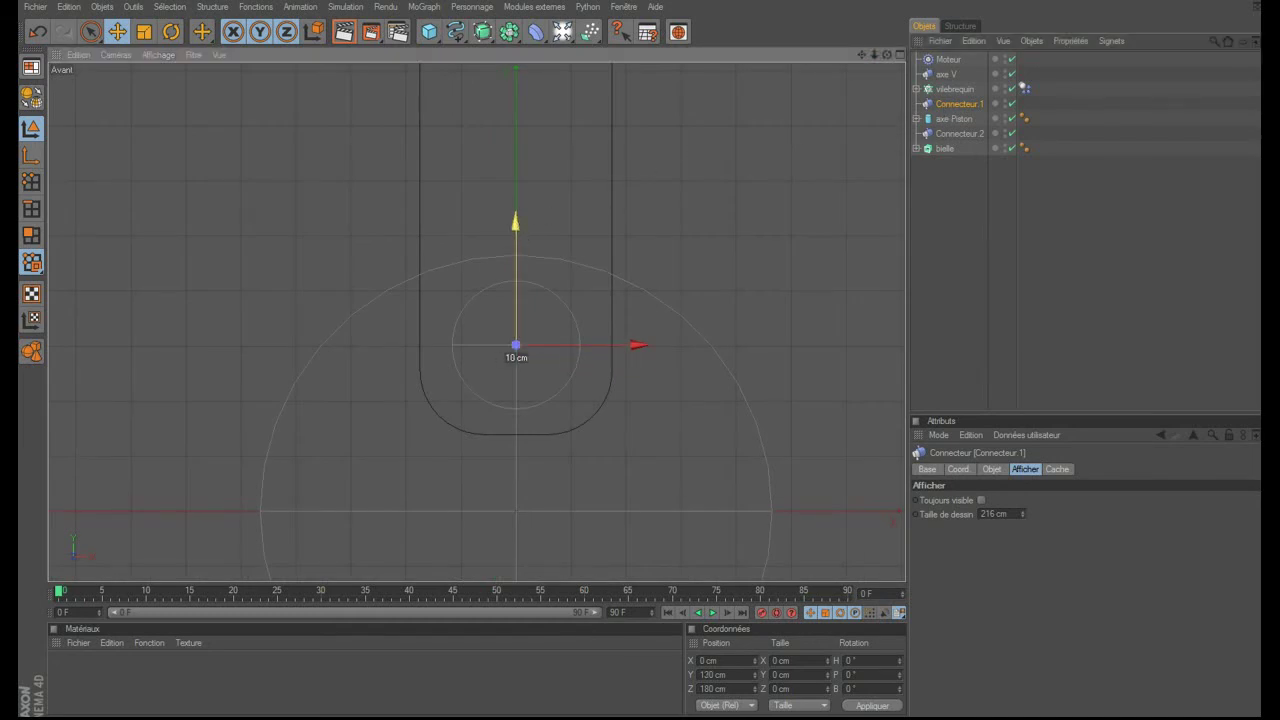
left_click(897, 55)
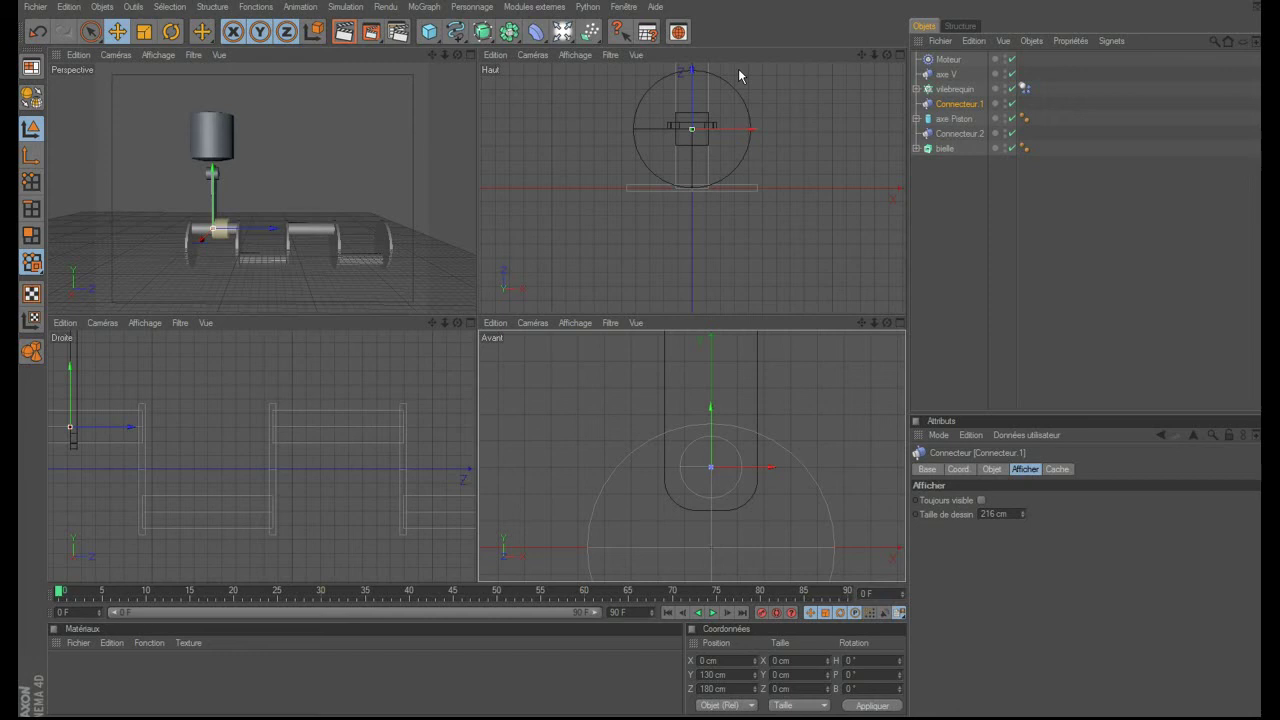
- Rename Connecteur.1 to 'axe VB' and drag bielle directly below it in the object list
left_click(471, 56)
left_click(962, 192)
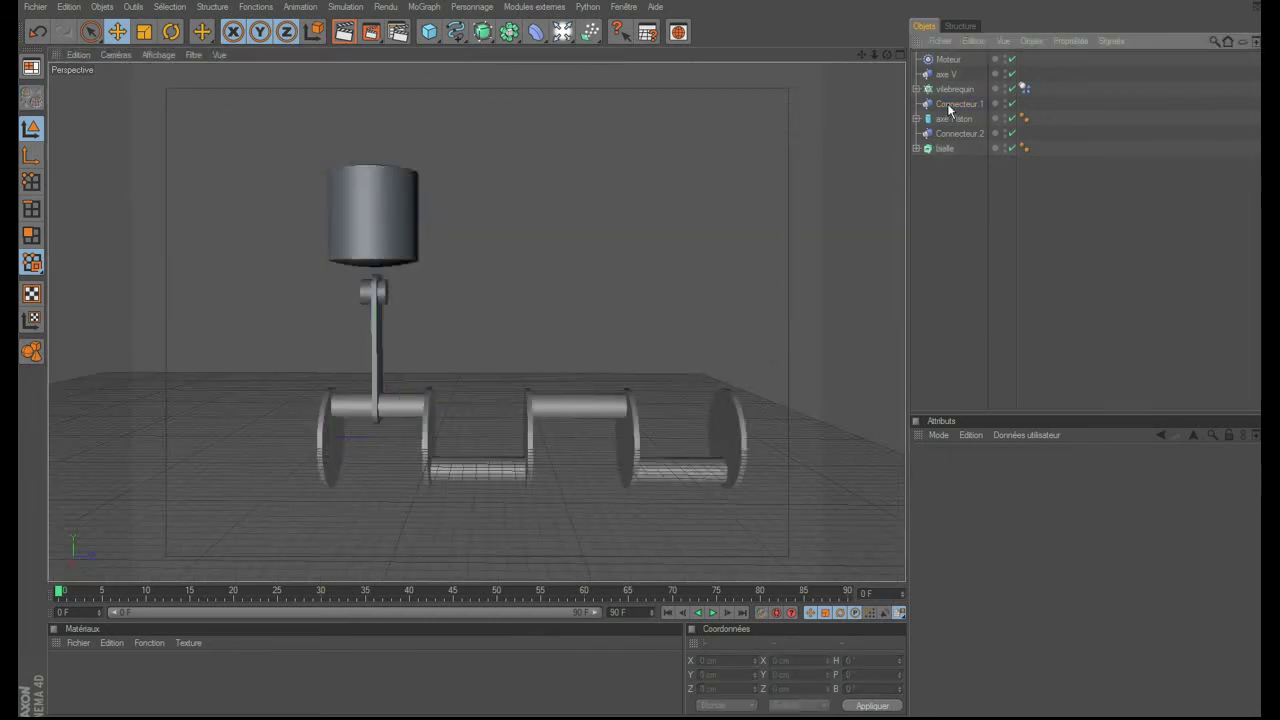
double_click(958, 104)
type("A")
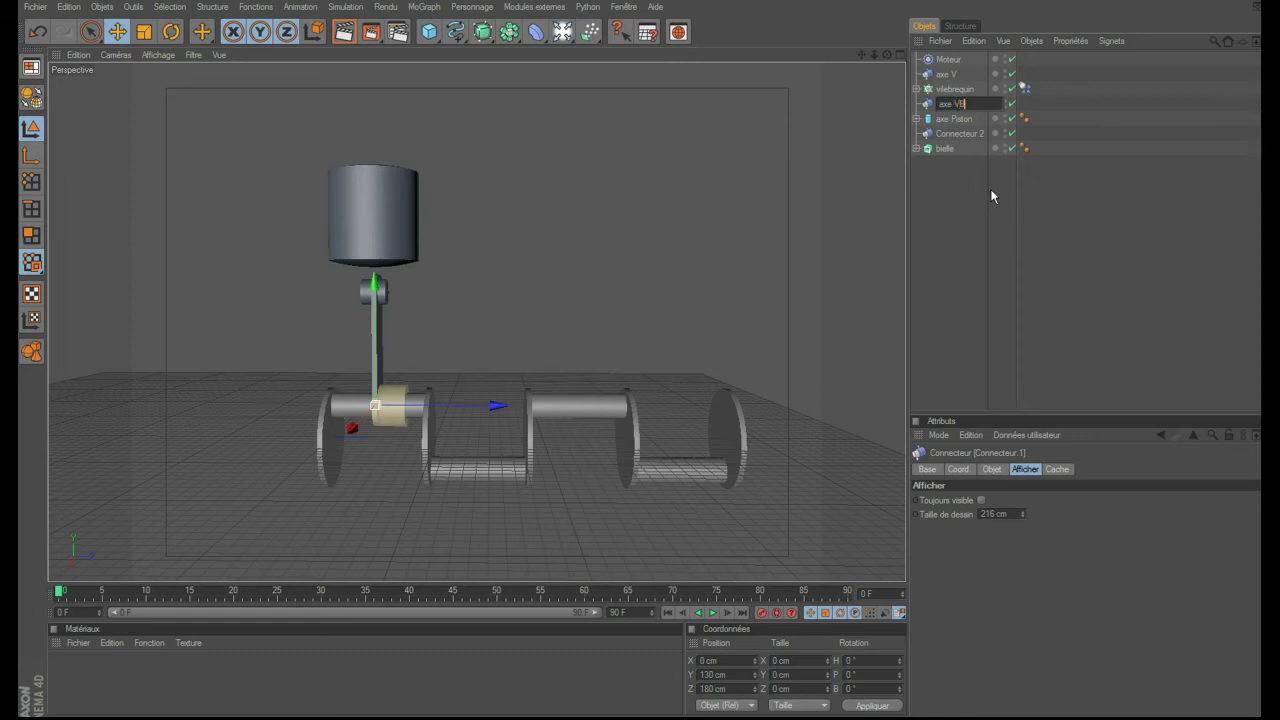
key("Return")
left_click_drag(940, 150, 945, 117)
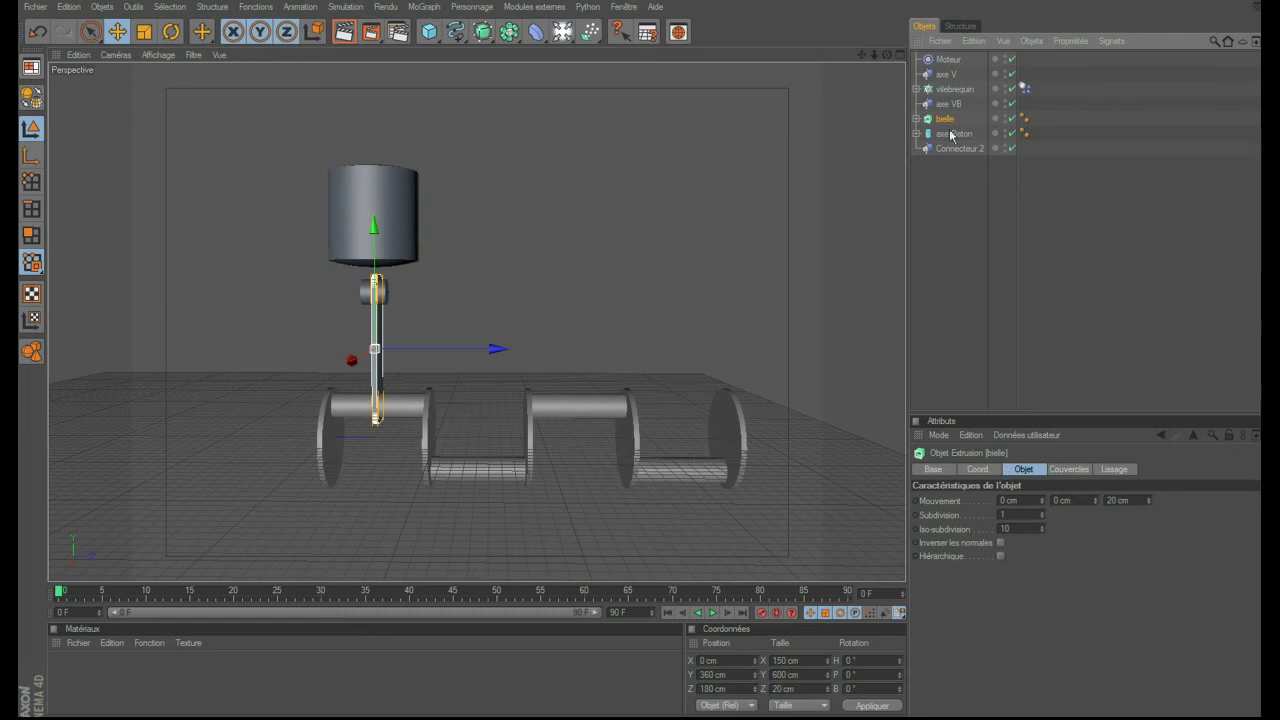
- Link axe VB with vilebrequin as Objet A and bielle as Objet B, and copy the dynamics tag onto bielle
left_click(950, 105)
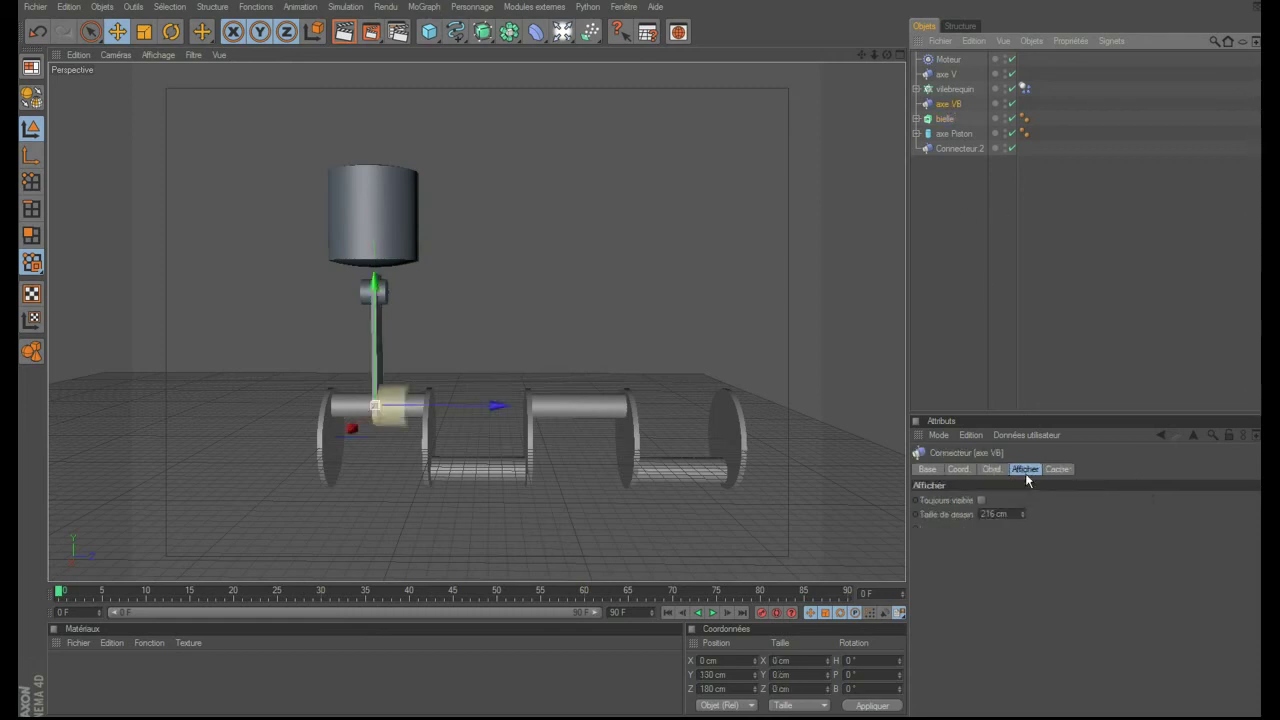
left_click(991, 469)
left_click_drag(954, 89, 1035, 520)
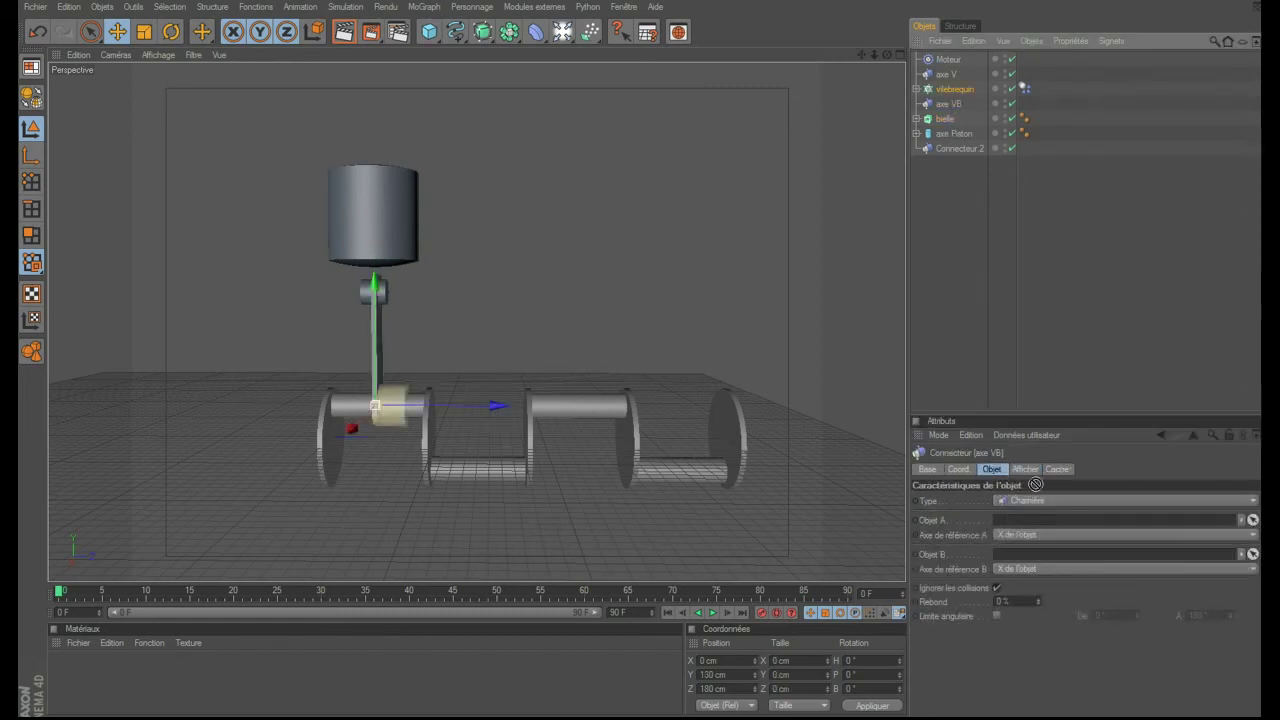
left_click(944, 119)
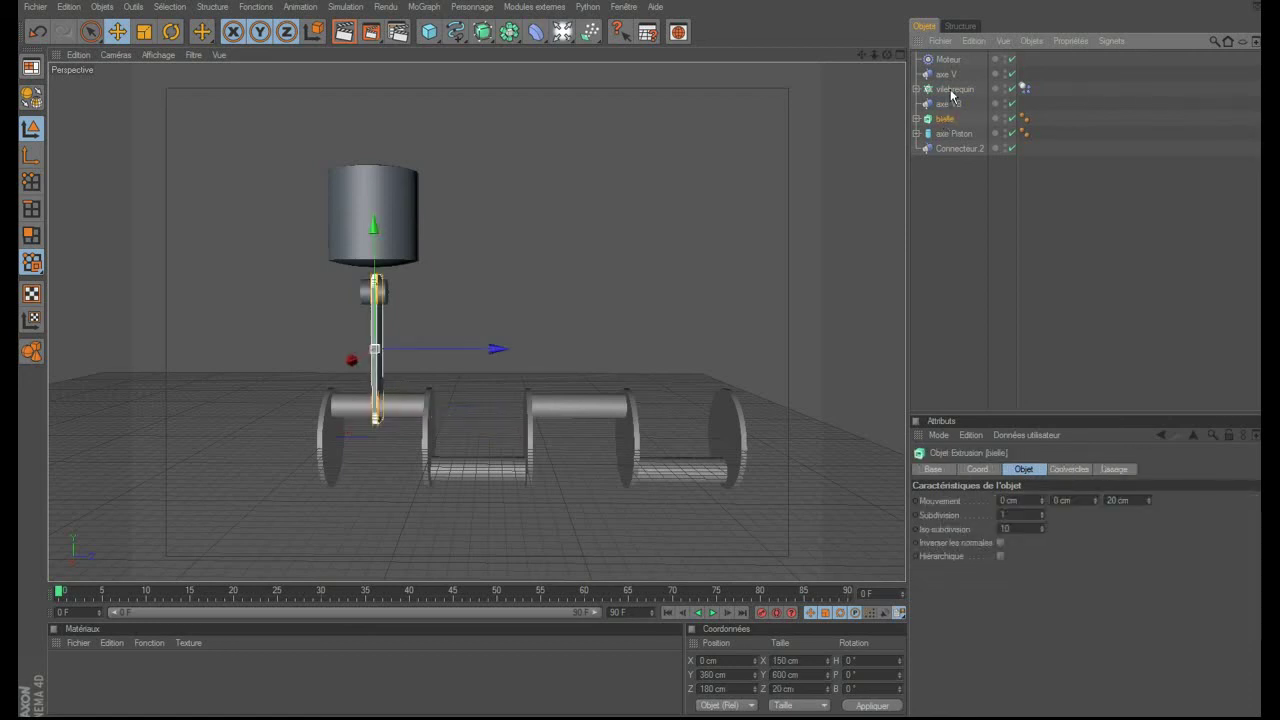
left_click(952, 90)
left_click(948, 104)
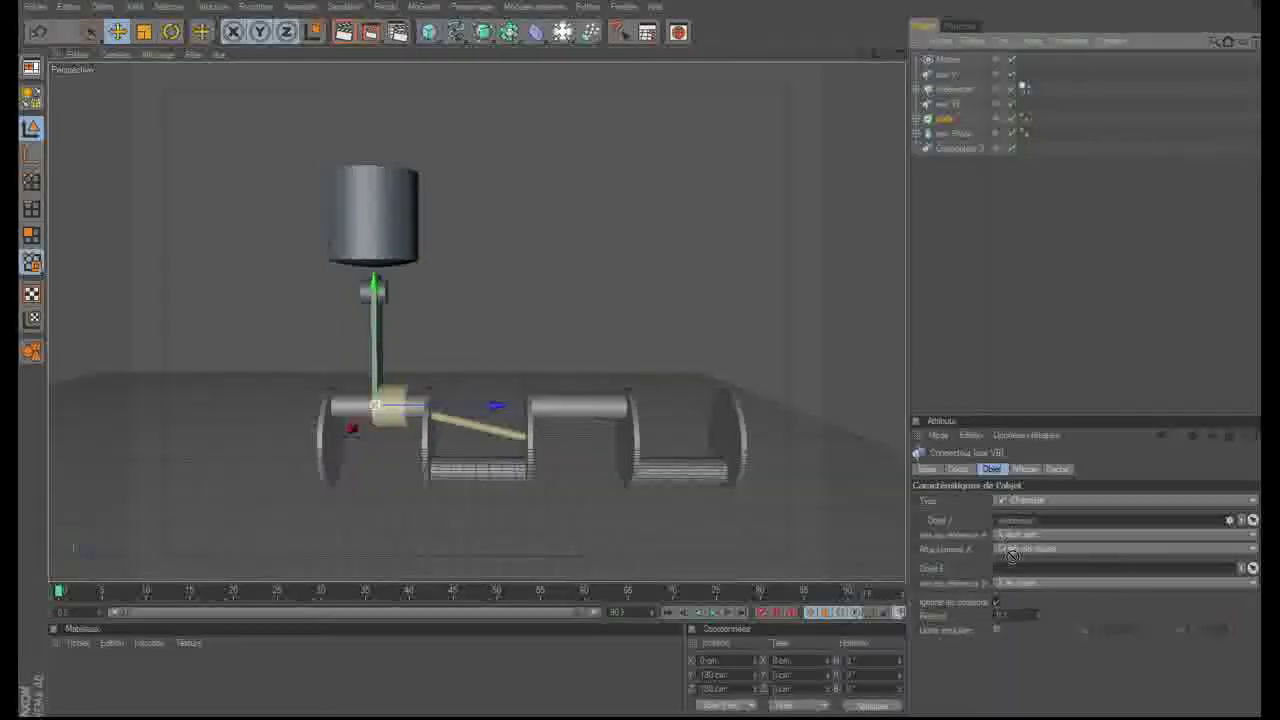
left_click_drag(1012, 551, 1012, 568)
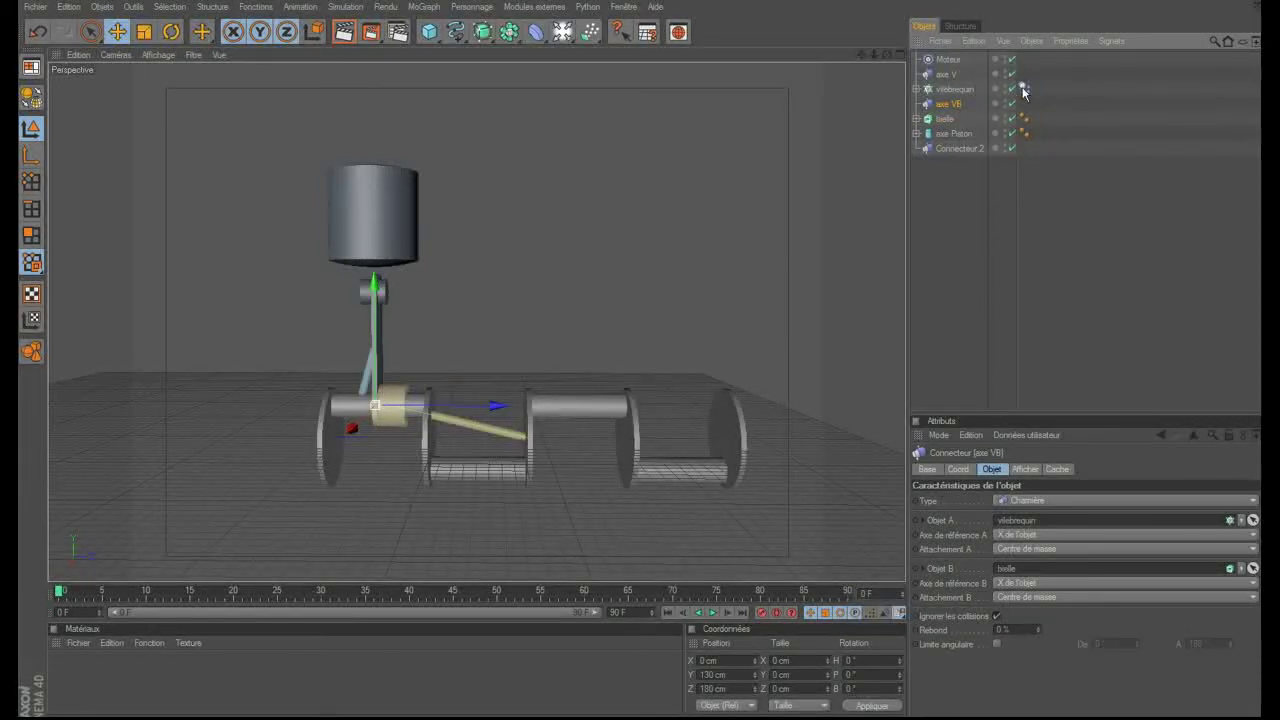
left_click_drag(1043, 122, 1040, 118, "ctrl")
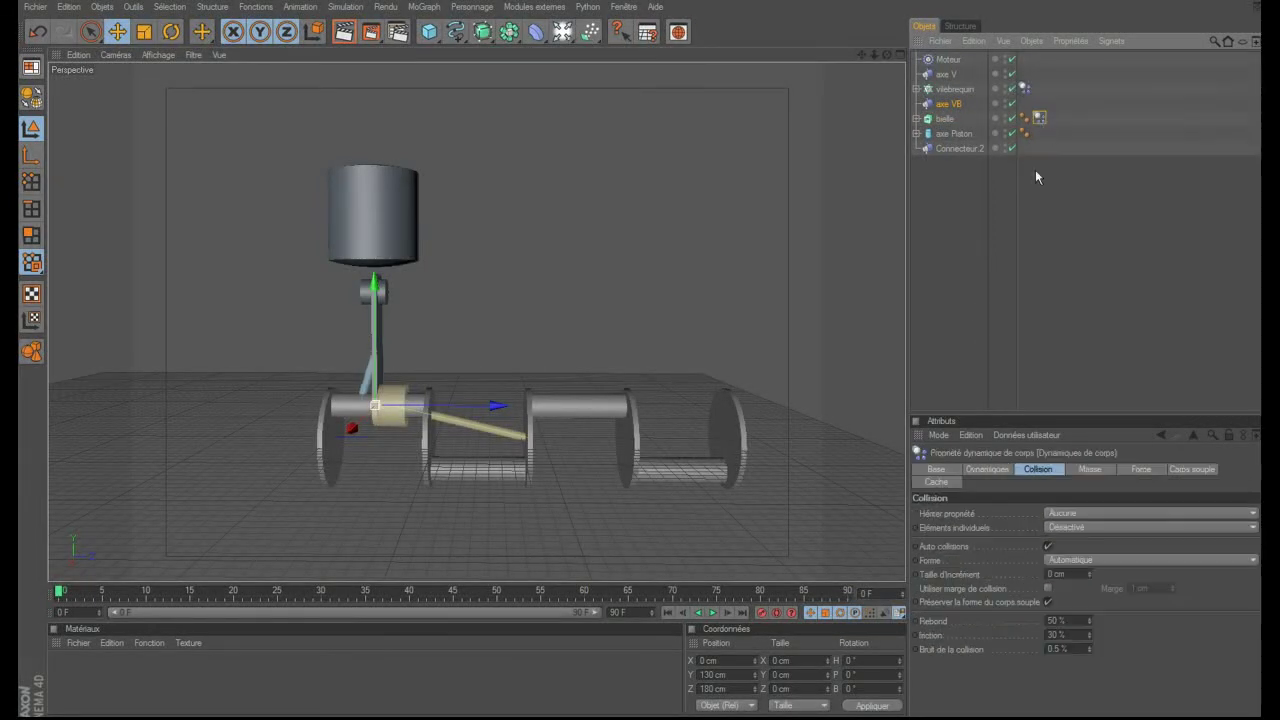
left_click(919, 371)
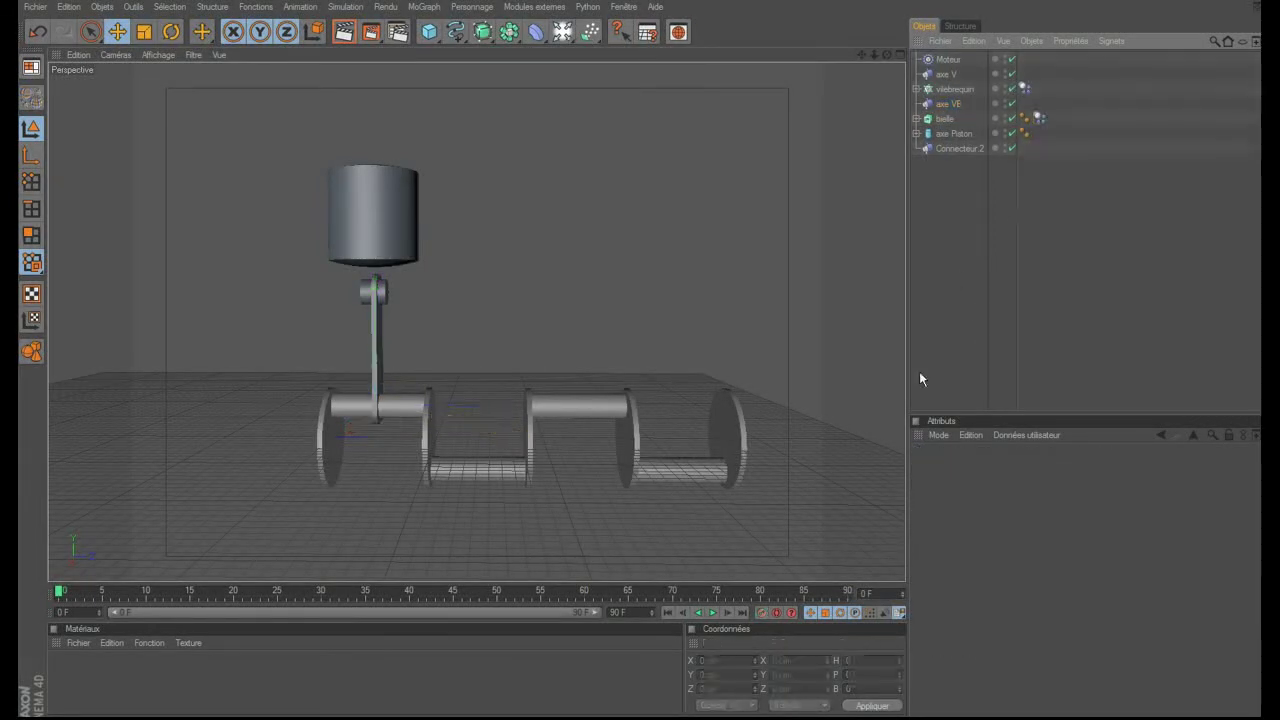
left_click(711, 613)
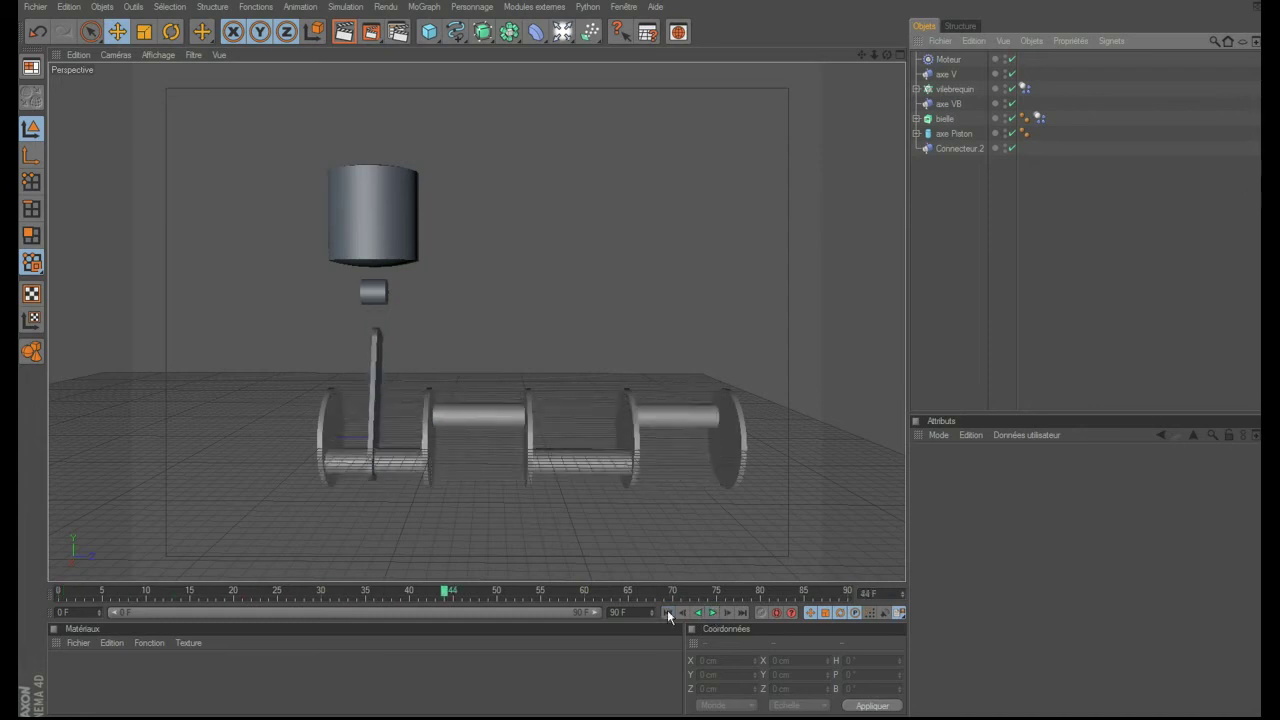
left_click(673, 612)
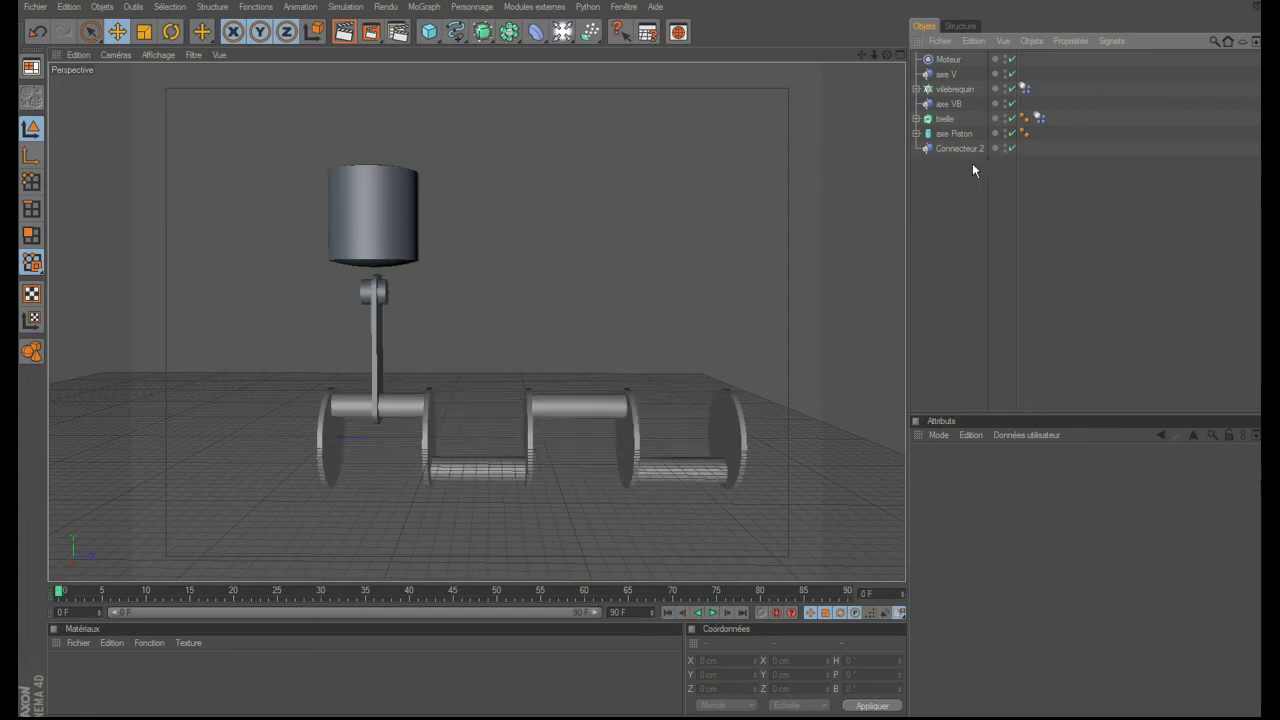
left_click(951, 148)
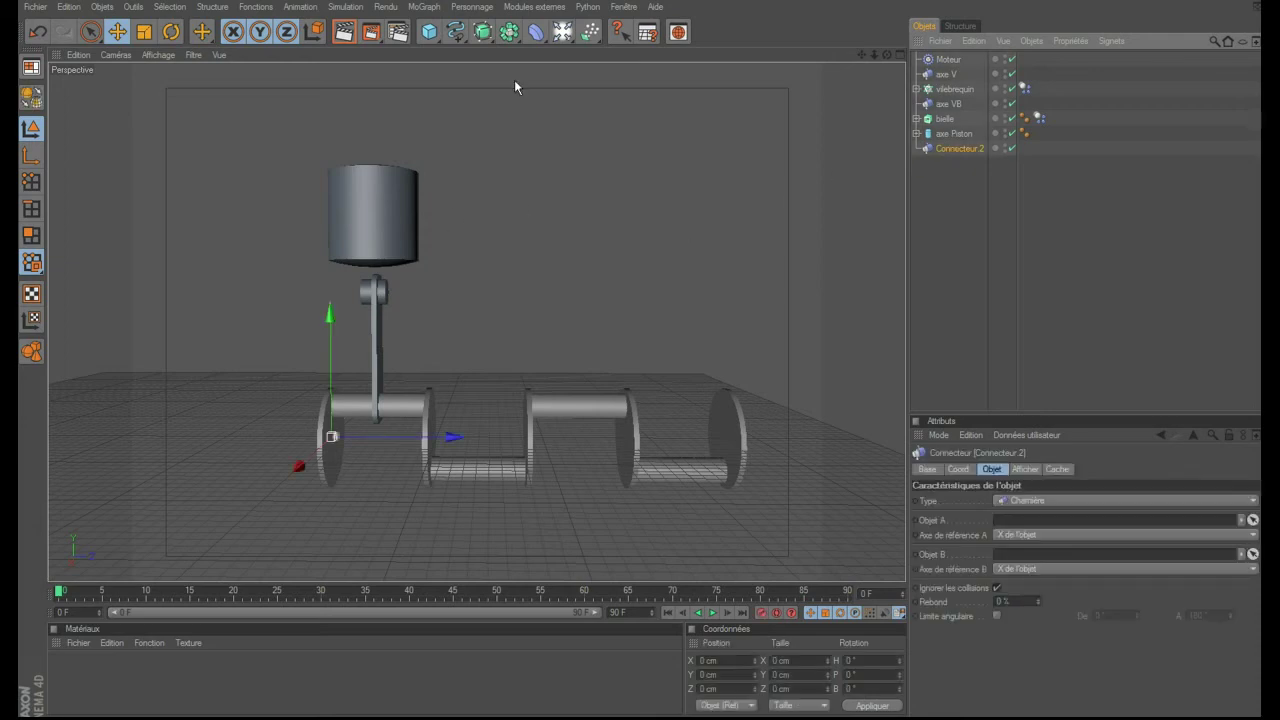
- Transfer Connecteur.2 onto the piston pin and set its display size to 155 cm
left_click(248, 8)
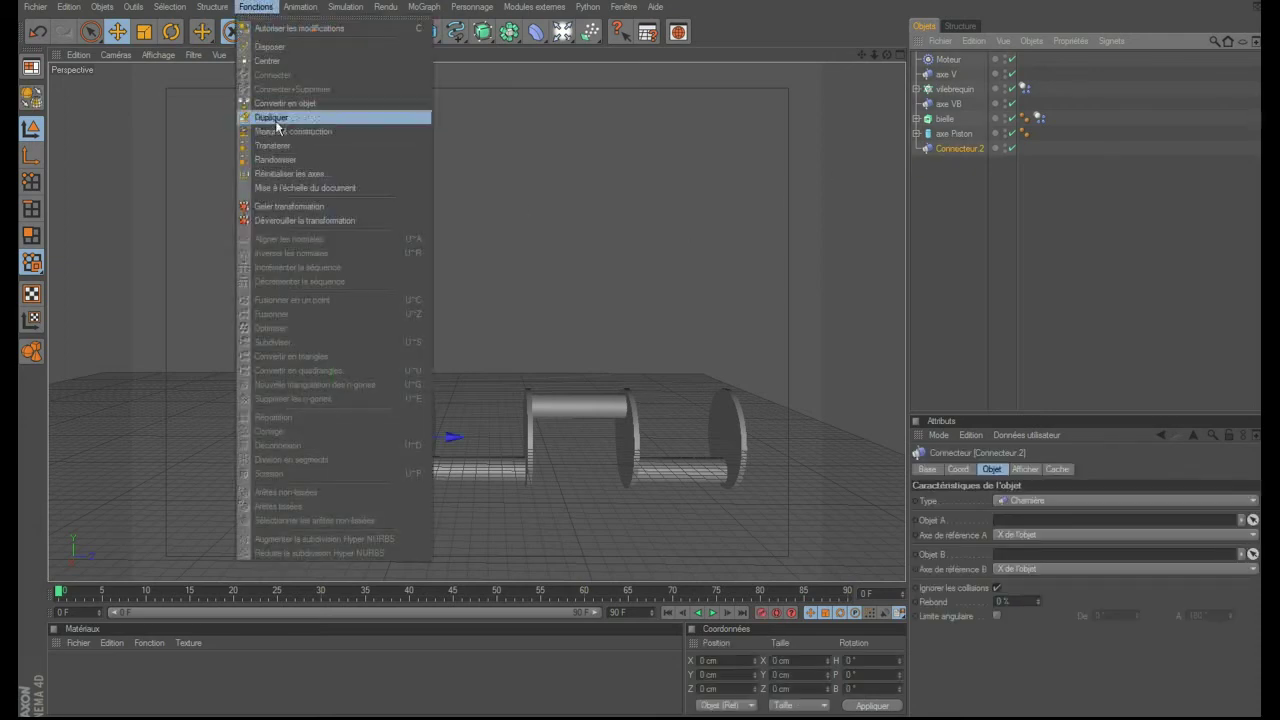
left_click(282, 145)
left_click(362, 294)
left_click(963, 150)
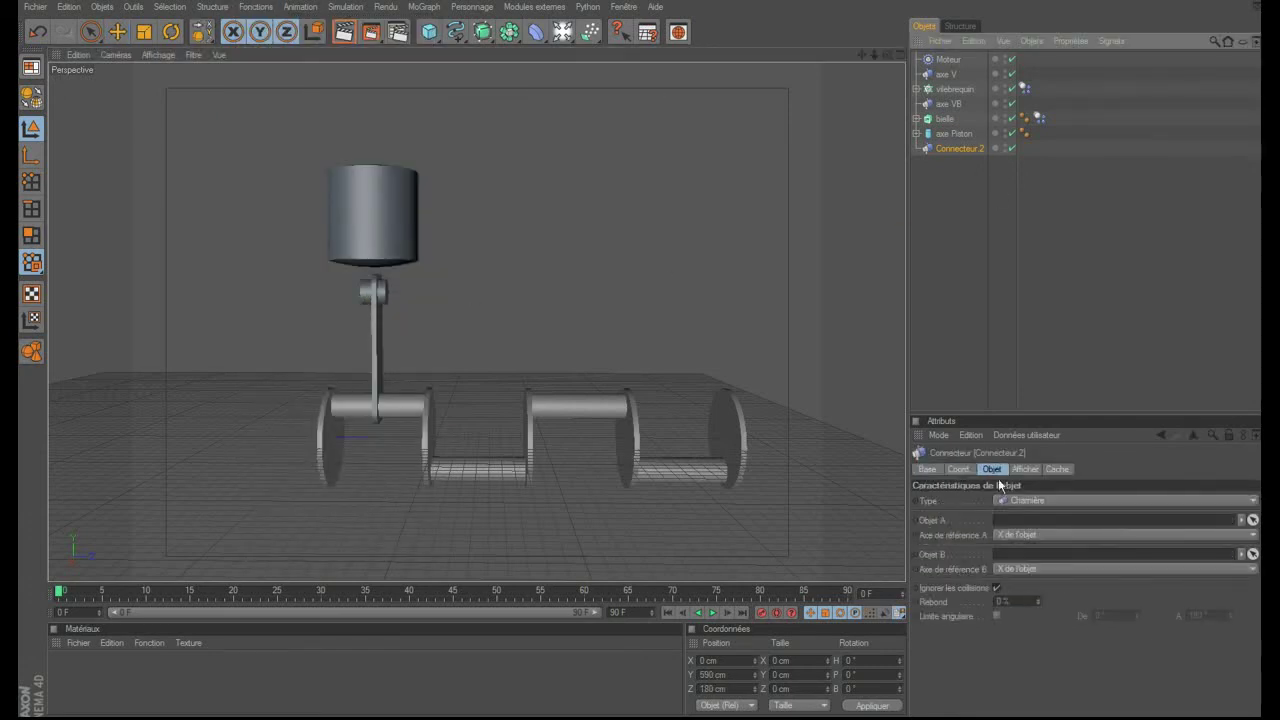
left_click(1025, 469)
left_click_drag(1024, 514, 1070, 514)
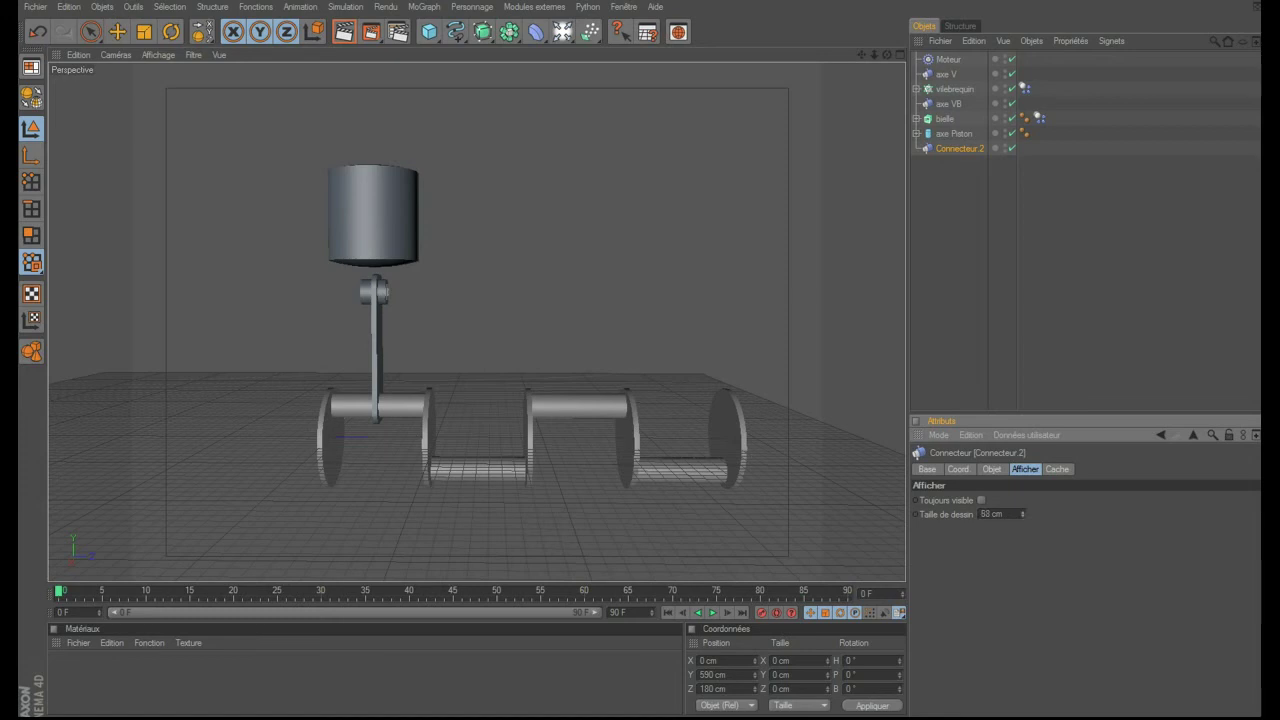
- Rename the connector 'axe' and duplicate it as axe.1
left_click(965, 203)
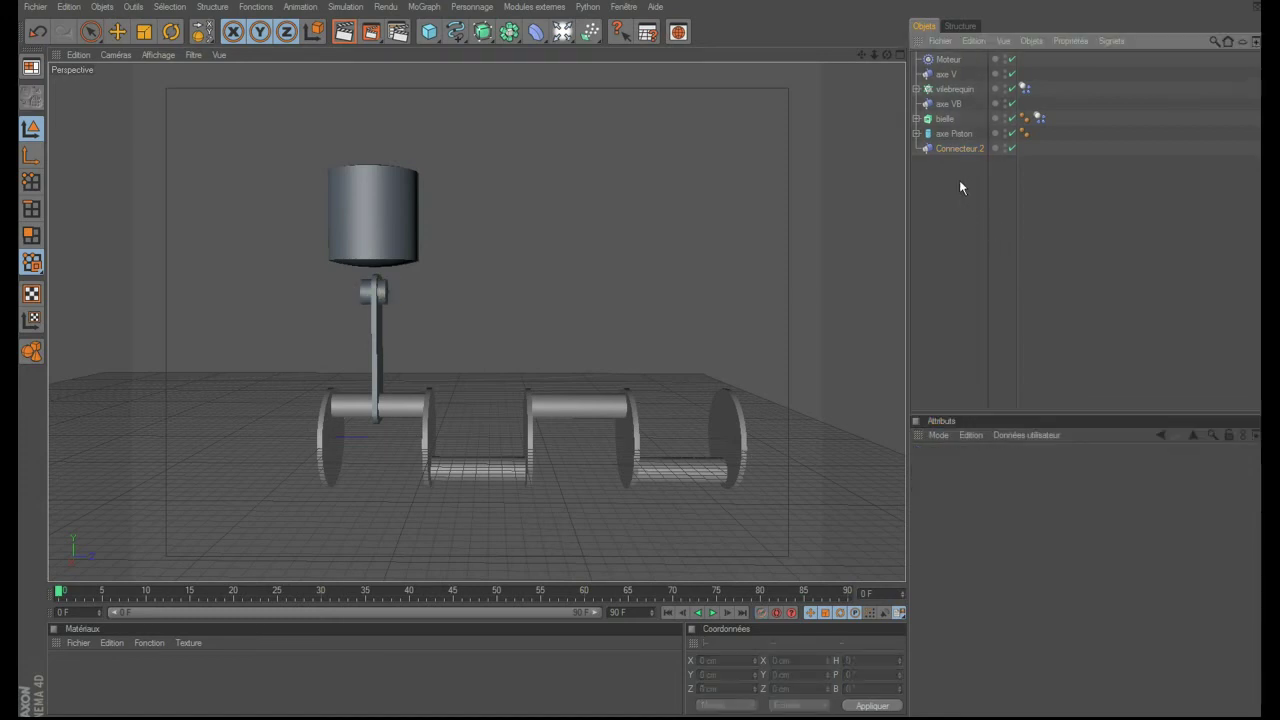
double_click(955, 148)
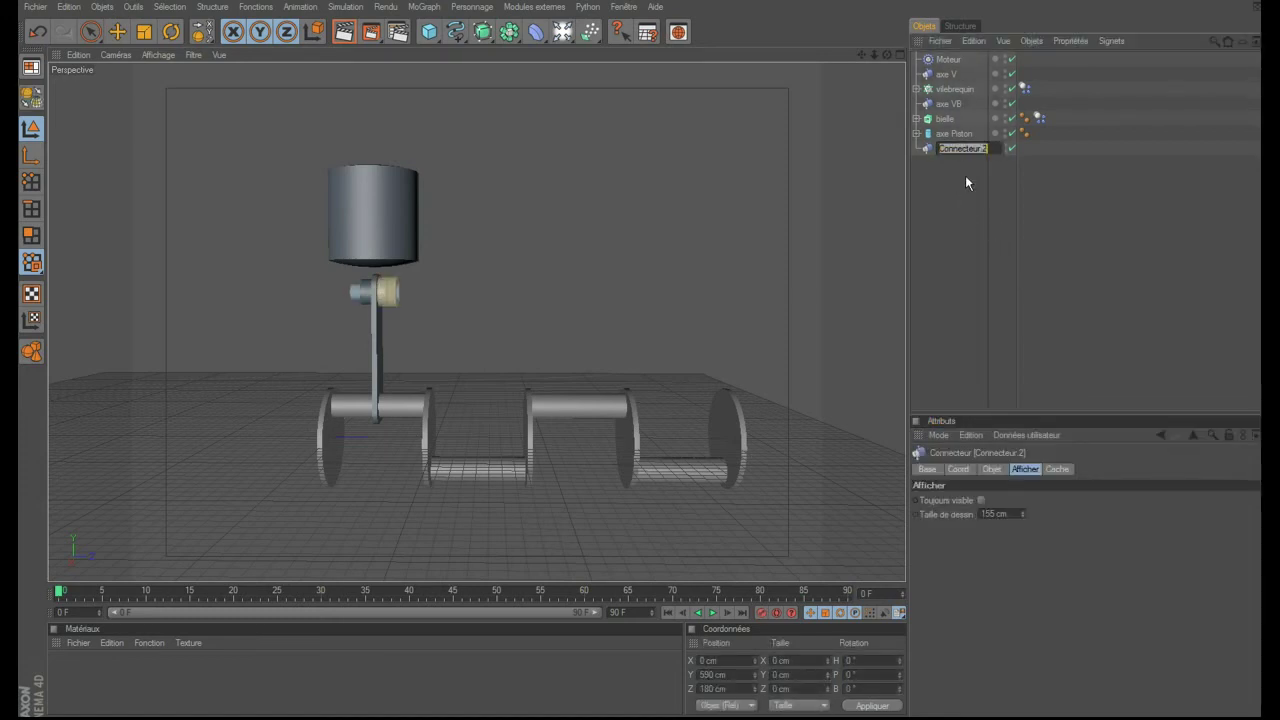
type("ax")
key("Return")
left_click_drag(947, 150, 947, 163, "ctrl")
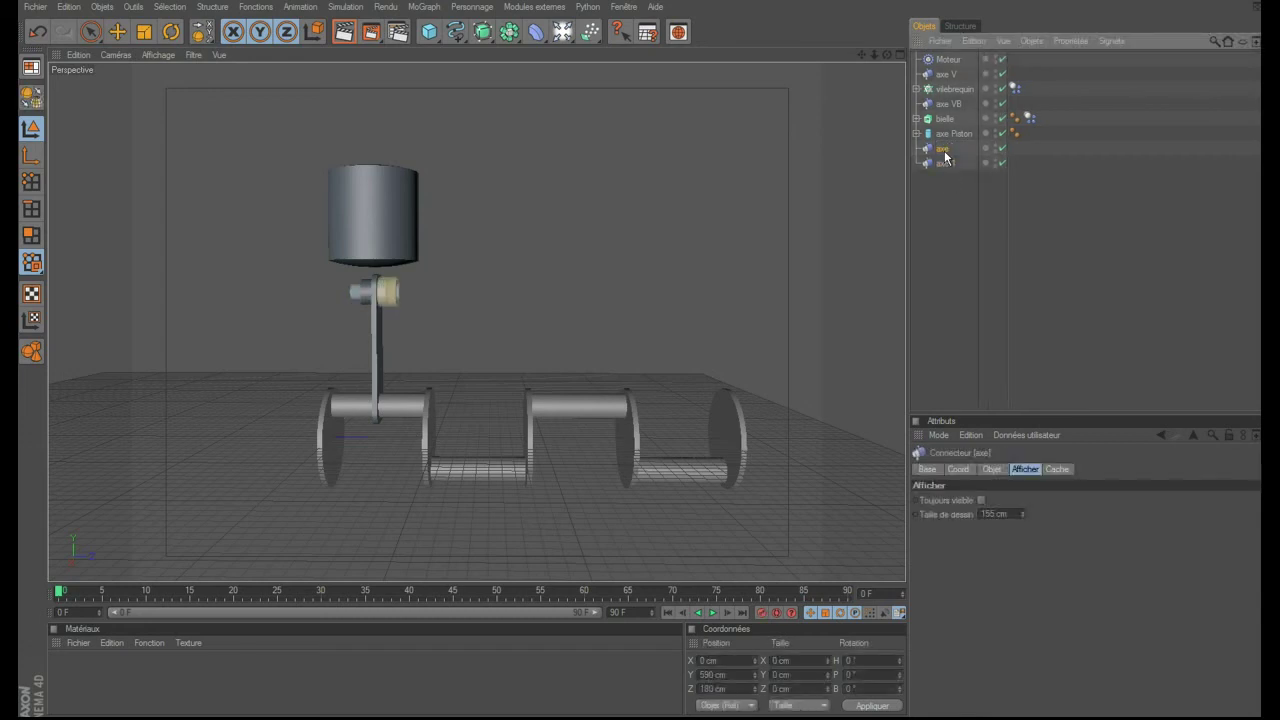
- Rename the connector 'axe BP' and move it above axe Piston in the hierarchy
double_click(945, 149)
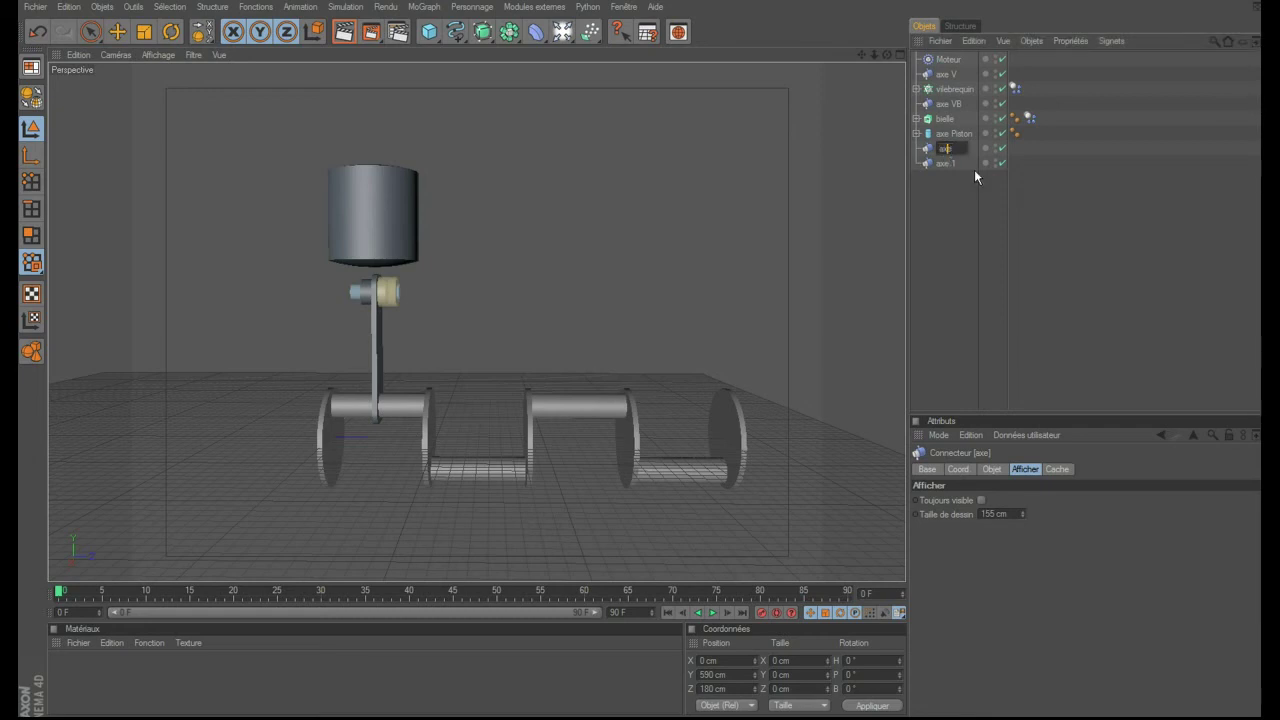
left_click(959, 148)
type("BP")
key("Return")
left_click_drag(951, 153, 951, 128)
- Link axe BP with bielle as Objet A and axe Piston as Objet B
left_click(954, 151)
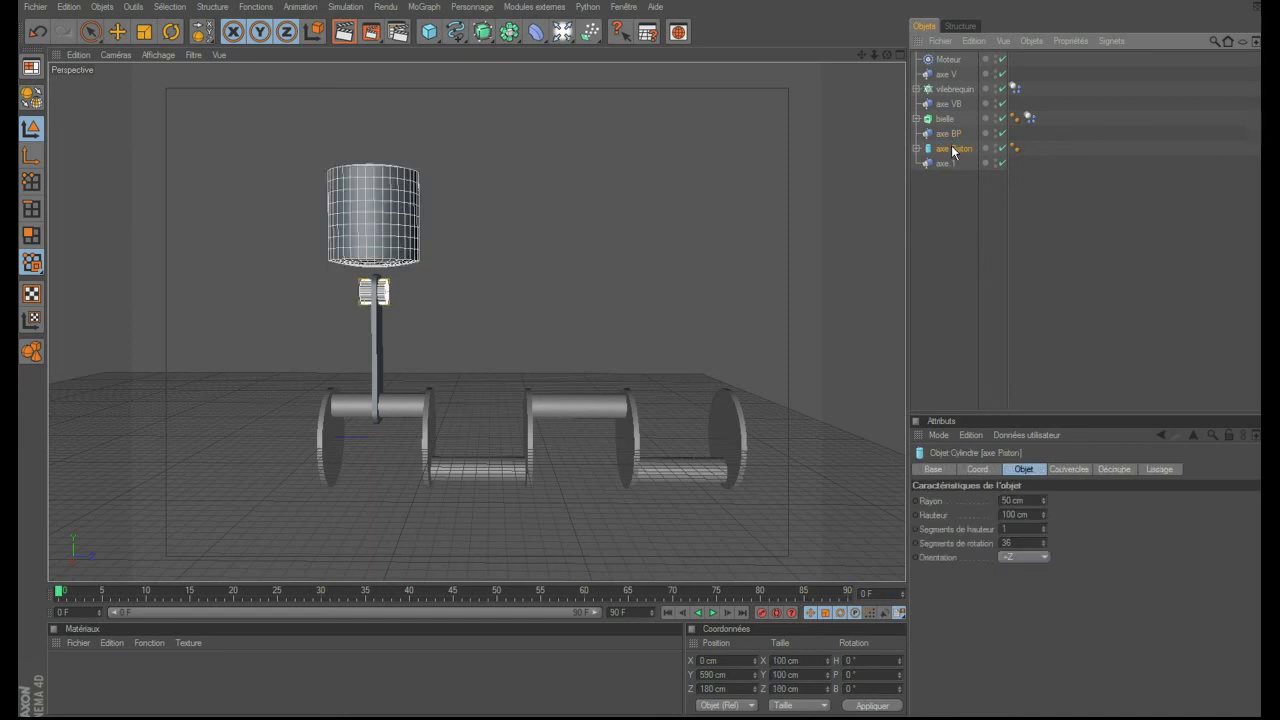
left_click(950, 134)
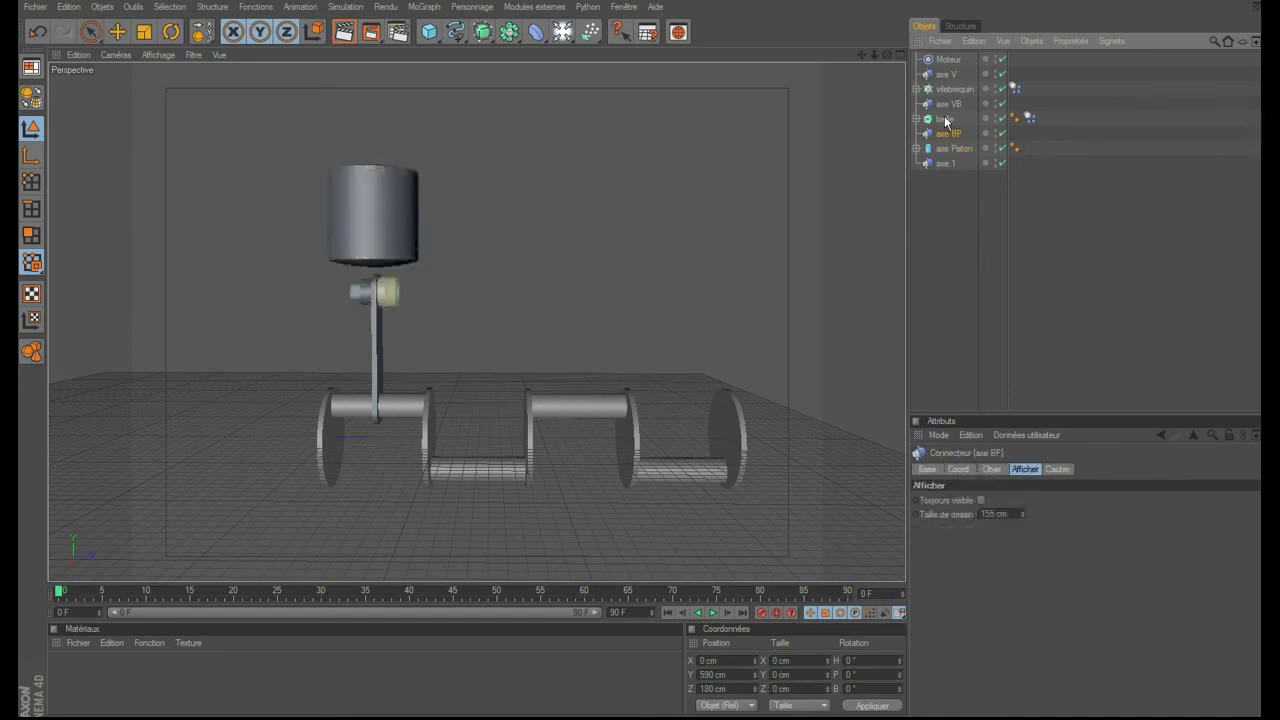
left_click(991, 469)
left_click_drag(944, 118, 1030, 520)
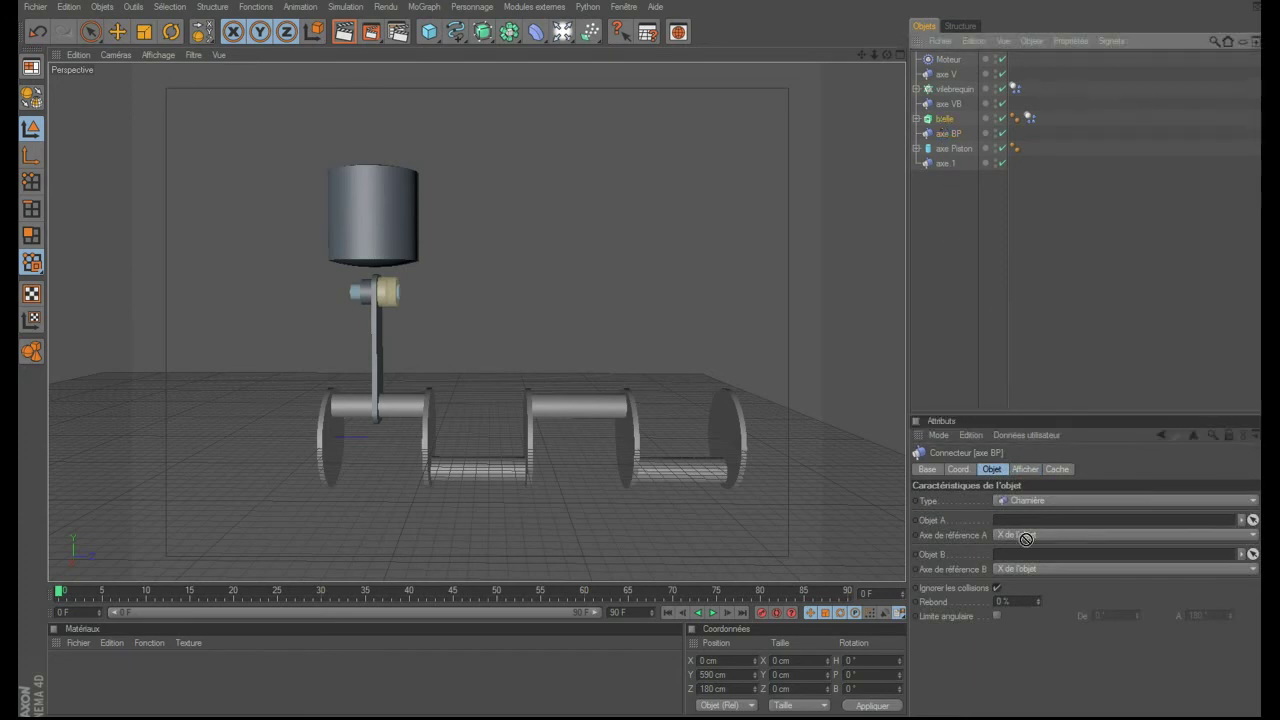
left_click_drag(950, 148, 1024, 577)
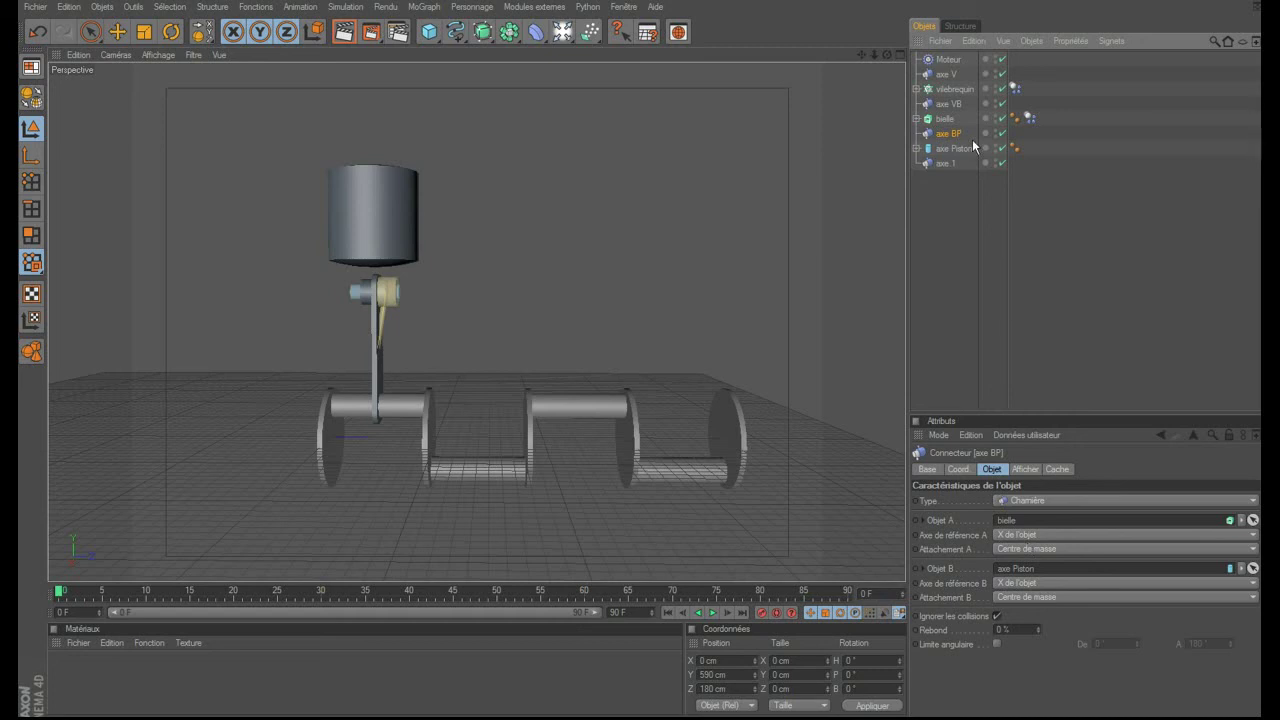
- Copy bielle's dynamics body tag onto axe Piston
left_click(1030, 118)
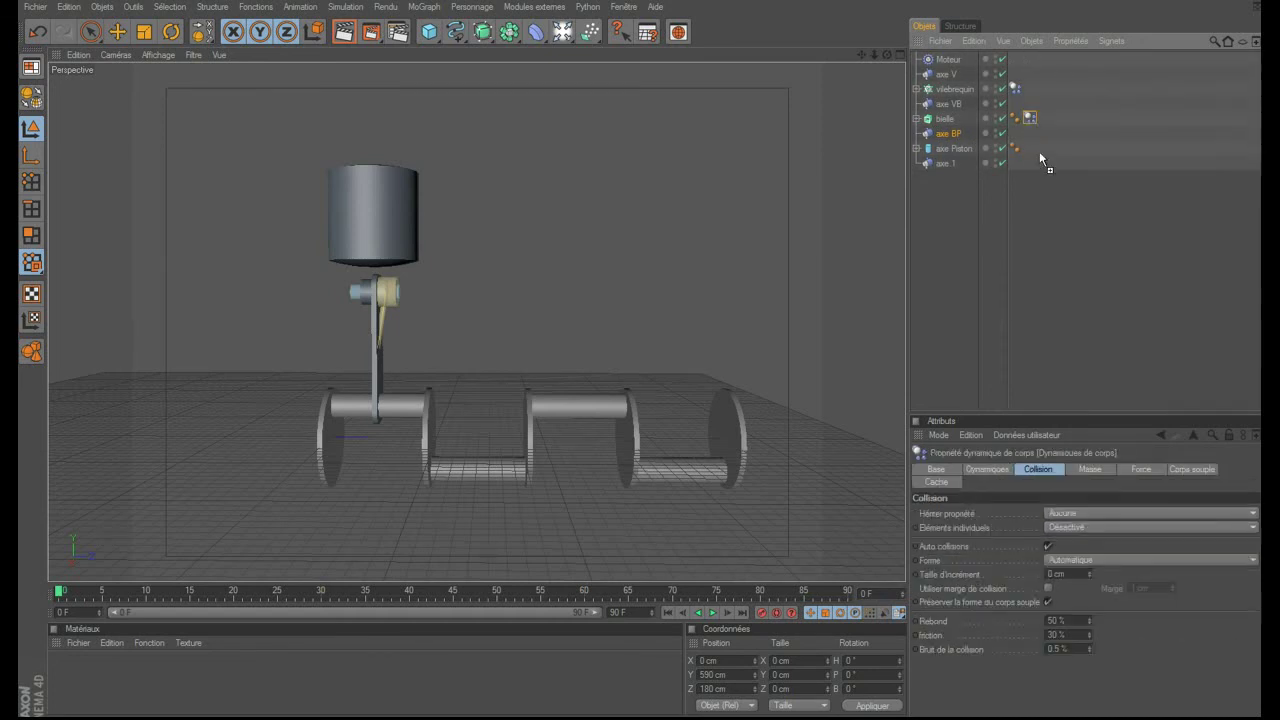
left_click_drag(1034, 146, 1030, 148, "ctrl")
left_click(950, 210)
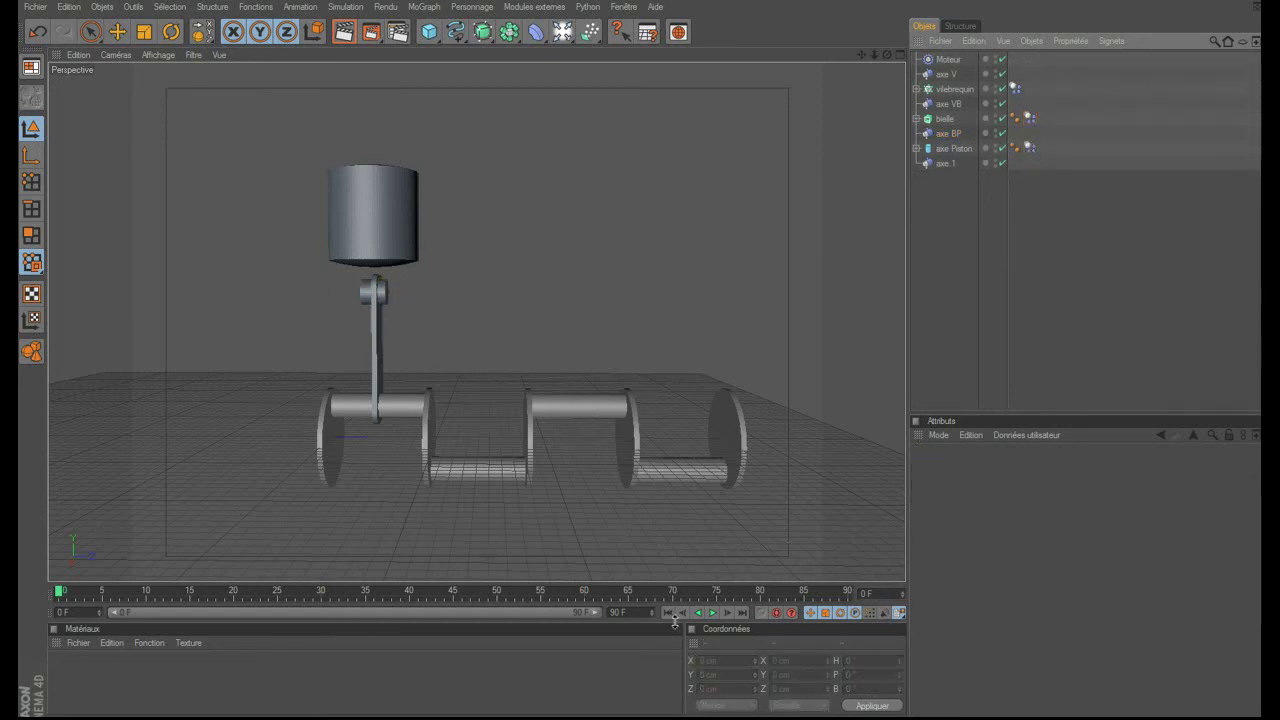
- Play the simulation, view it from an oblique angle, then stop and rewind to frame 0
left_click(712, 612)
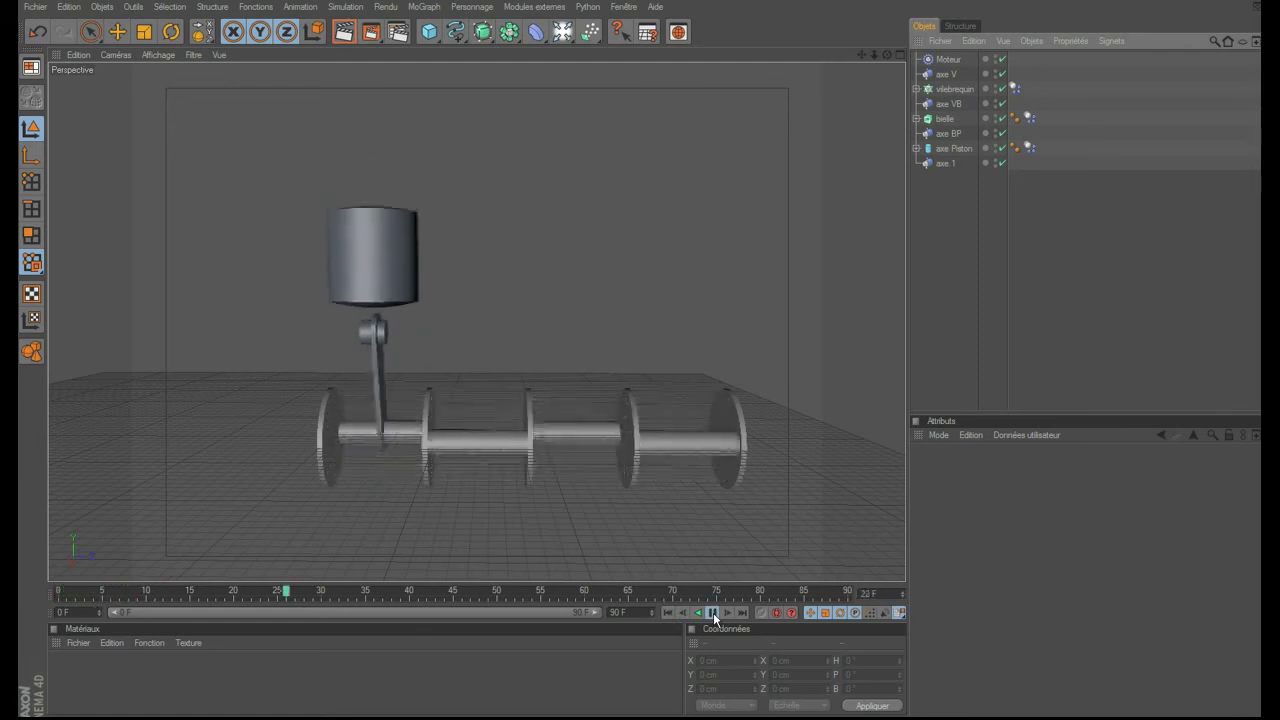
left_click_drag(886, 54, 860, 54)
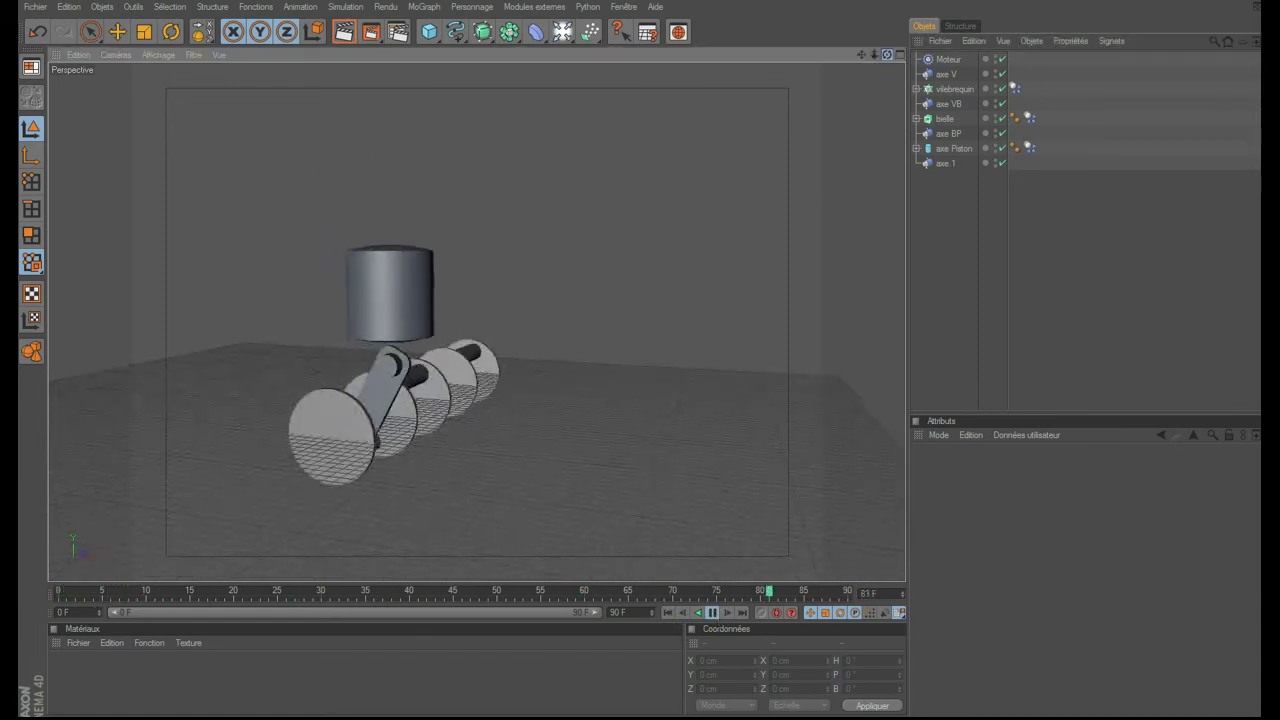
left_click(712, 612)
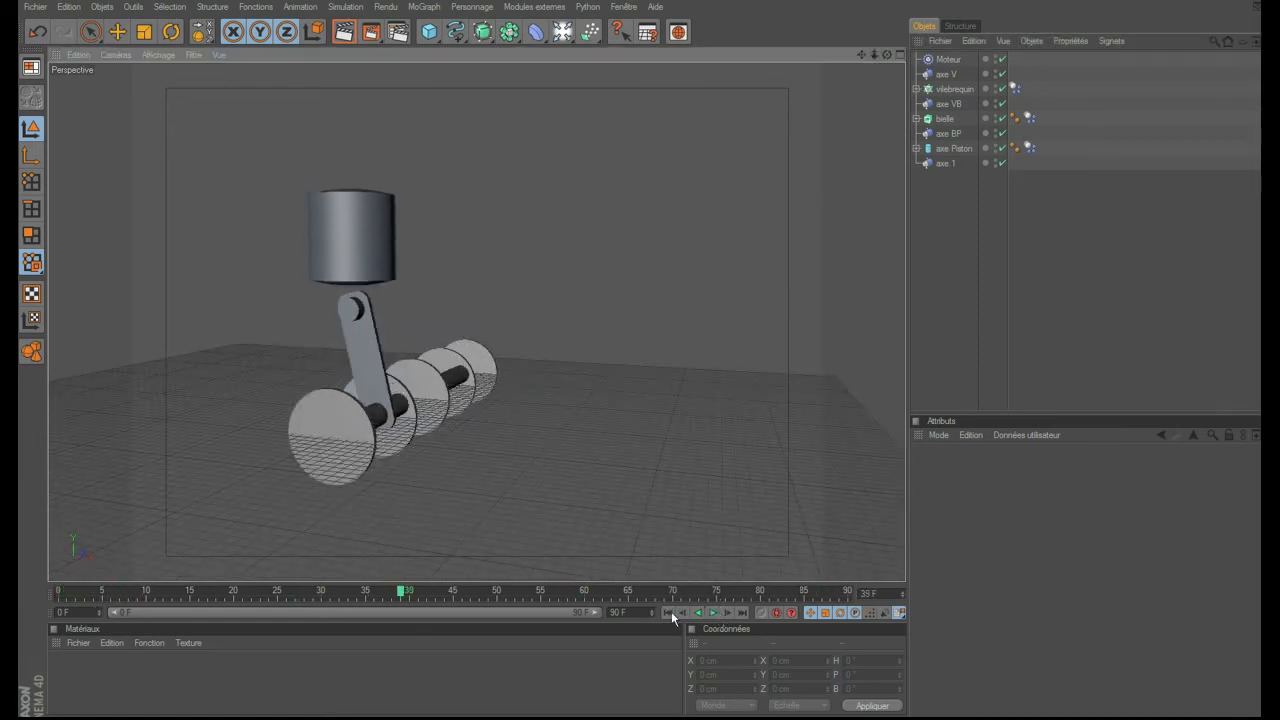
left_click(668, 612)
left_click(945, 163)
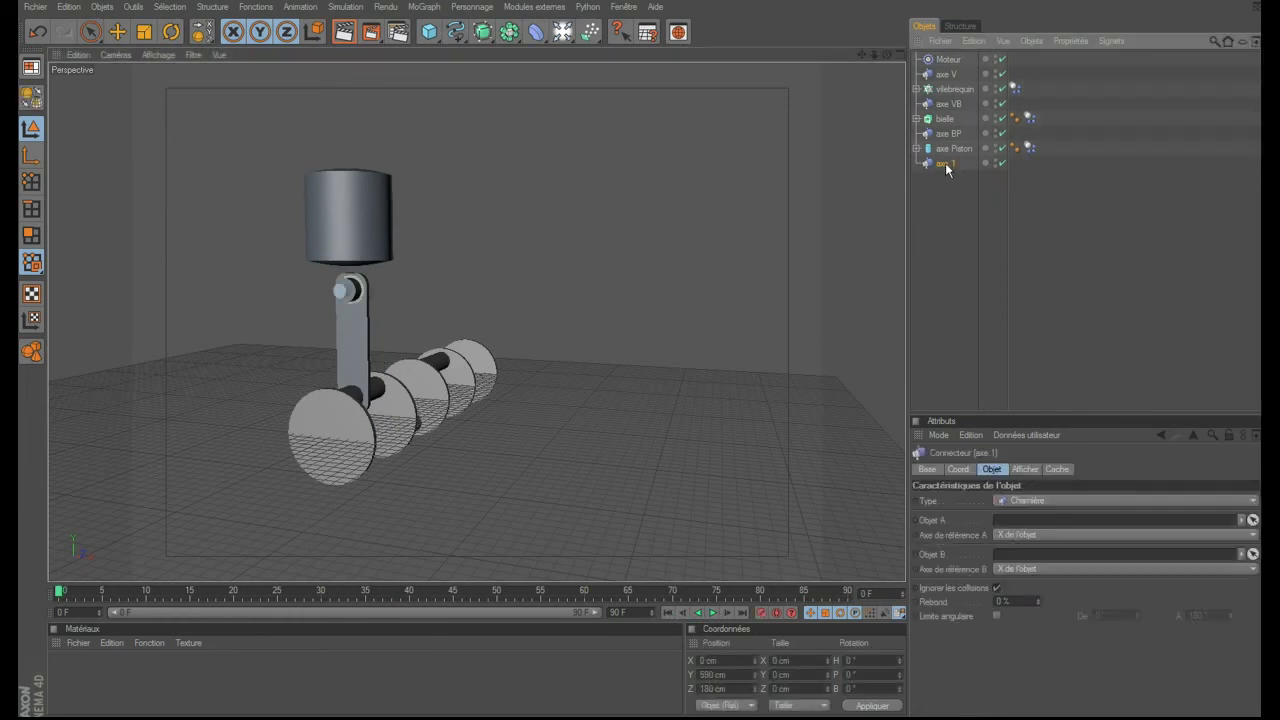
- Make the axe 1 connector a Curseur slider rotated 90° in pitch
left_click(1074, 500)
left_click(947, 221)
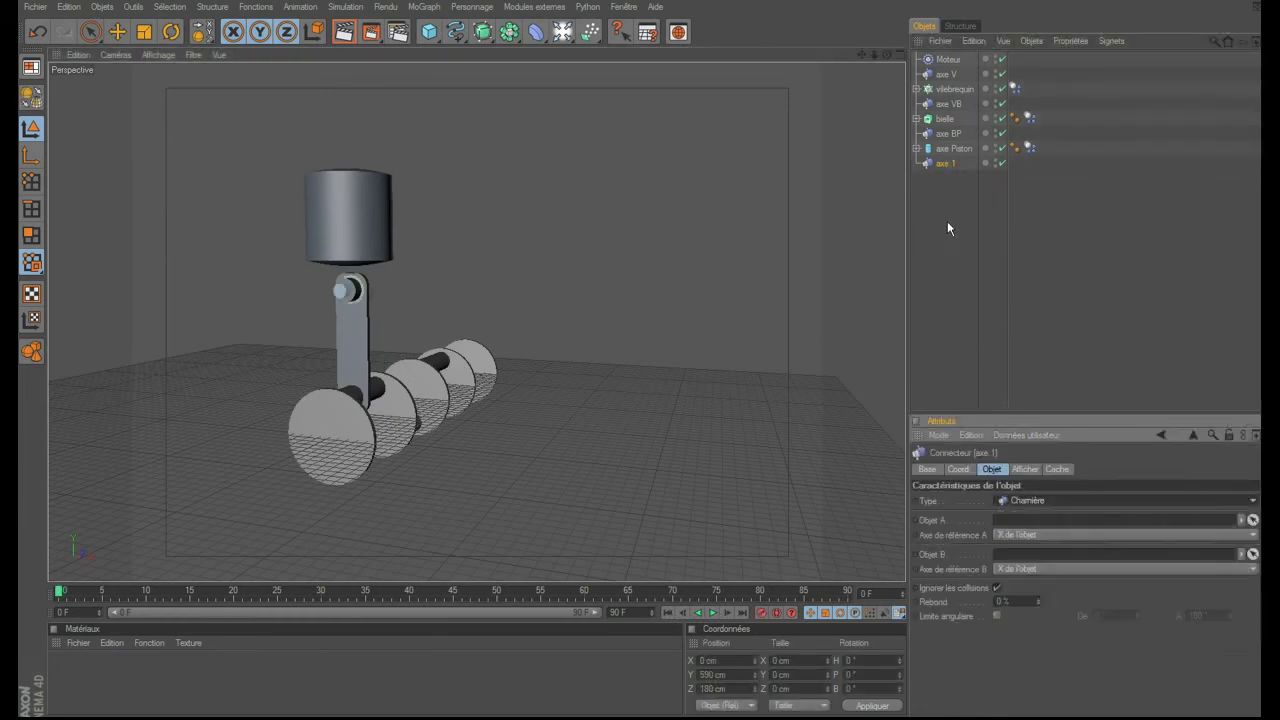
left_click(951, 168)
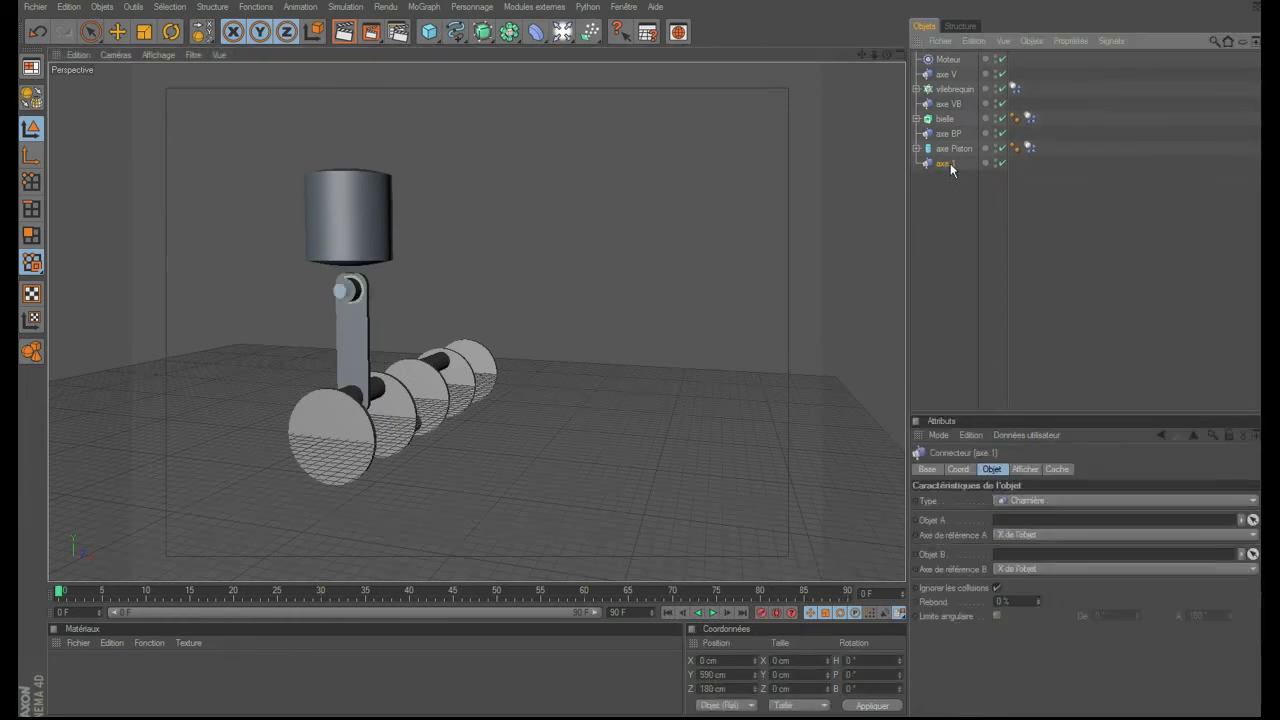
left_click(1054, 499)
left_click(1071, 573)
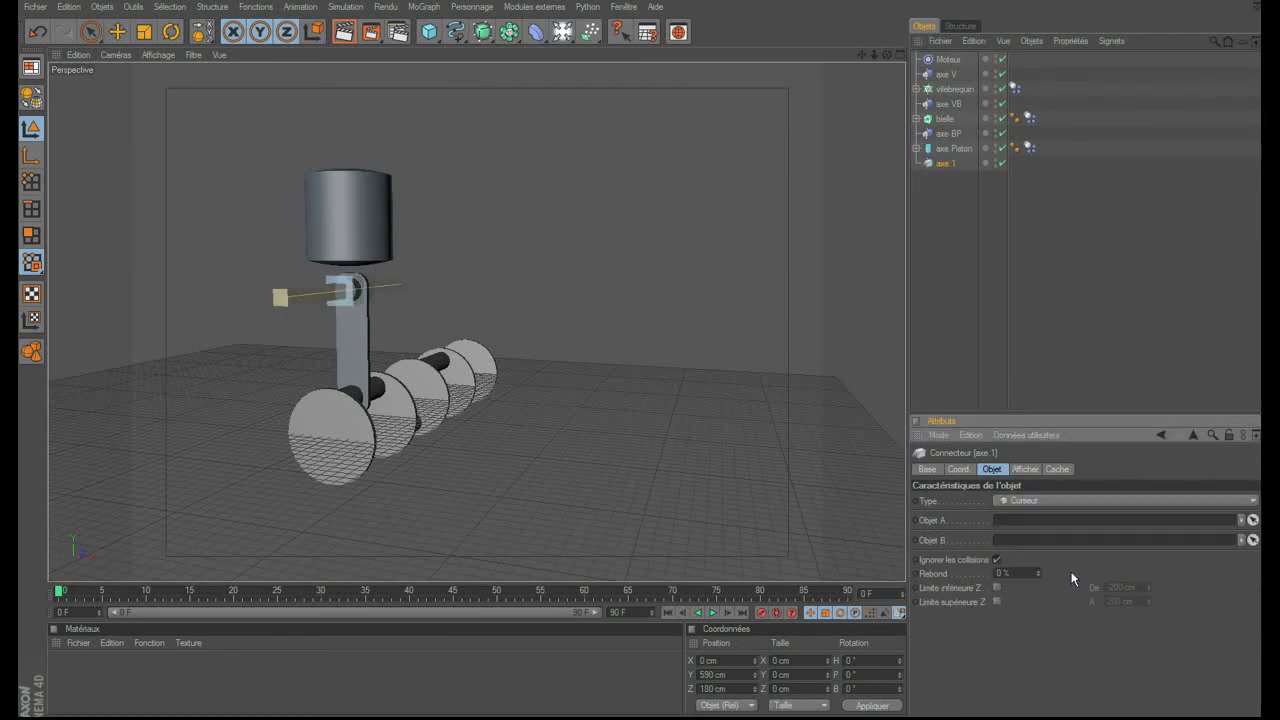
left_click(1023, 470)
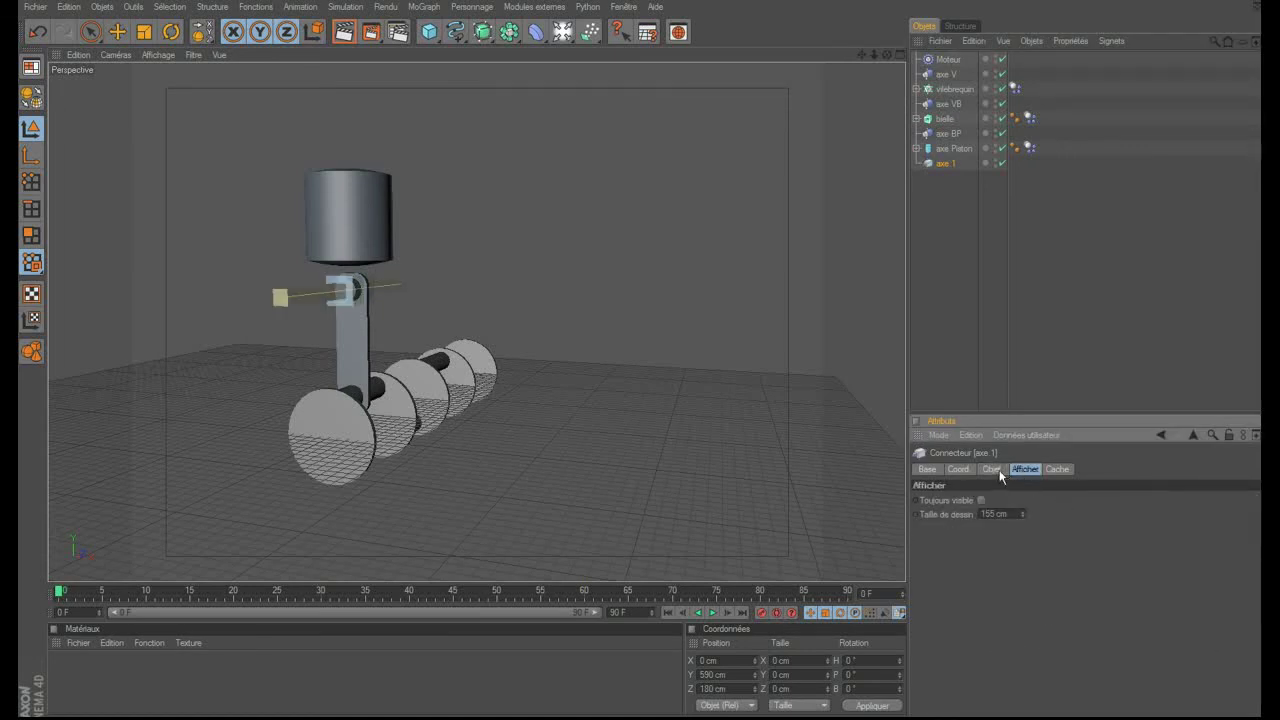
left_click(958, 469)
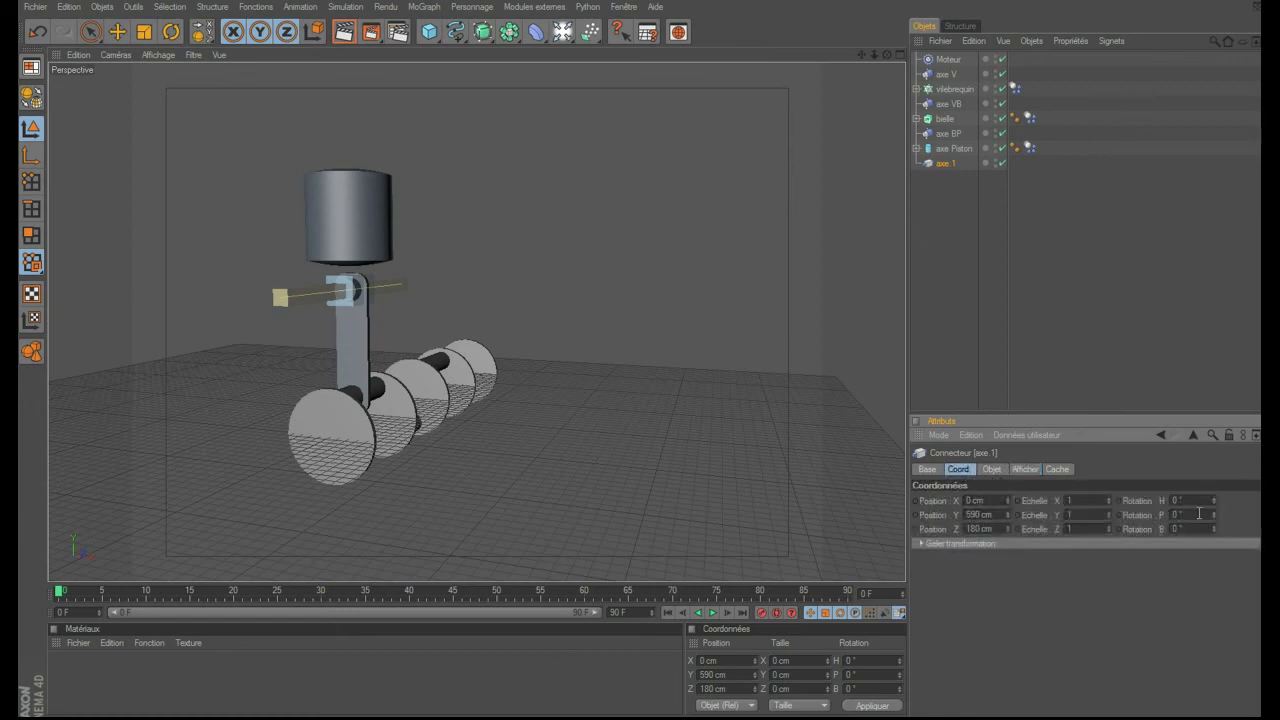
type("90")
key("Return")
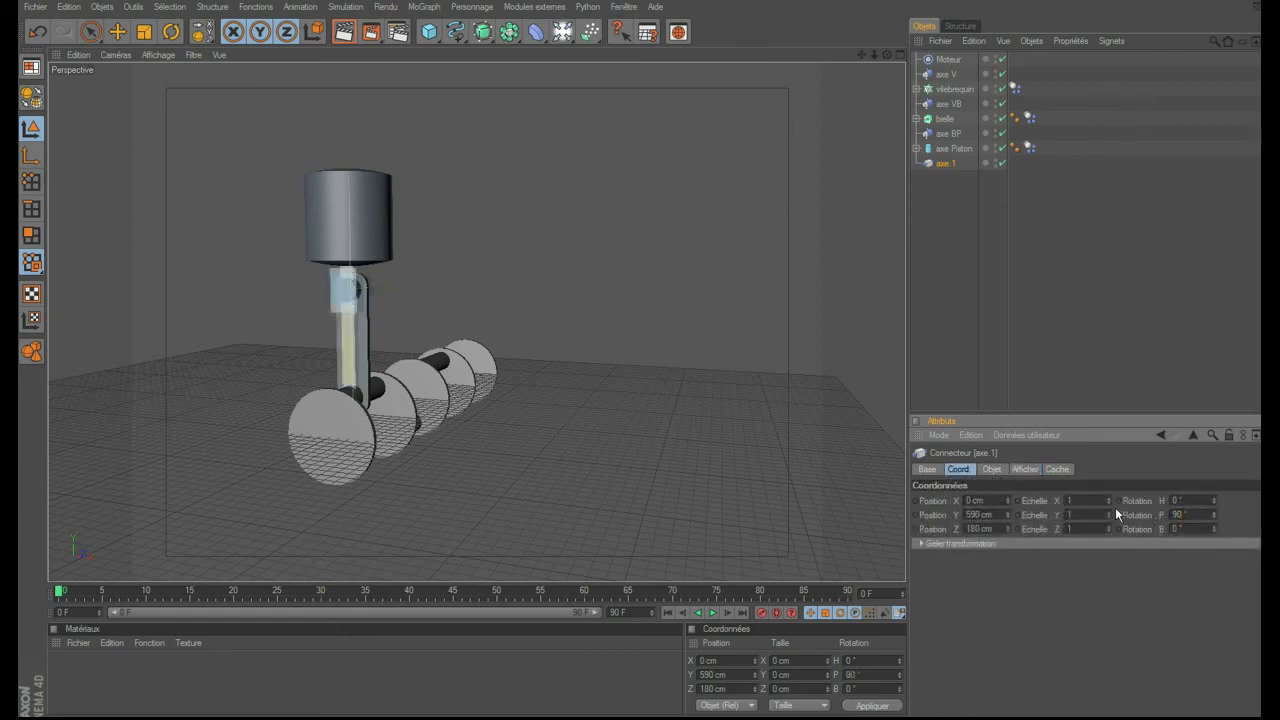
- Rename the slider 'axe P' and move it above axe Piston in the hierarchy
left_click(980, 248)
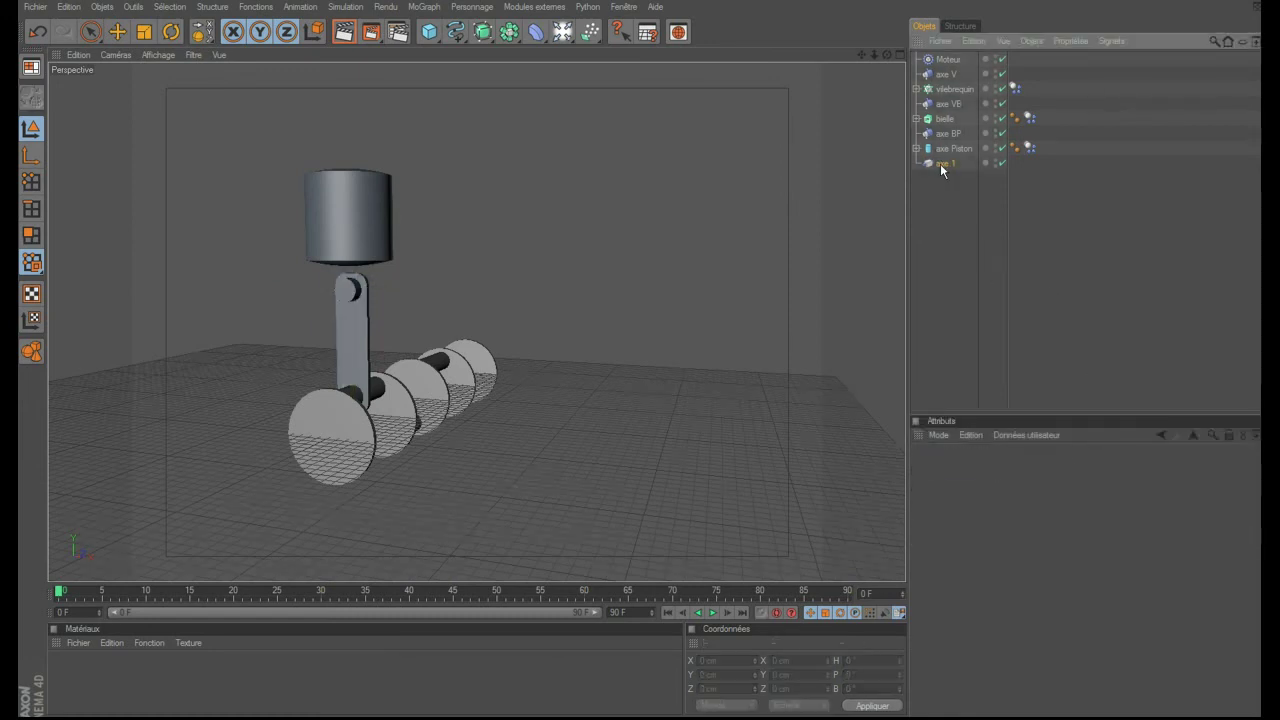
double_click(945, 163)
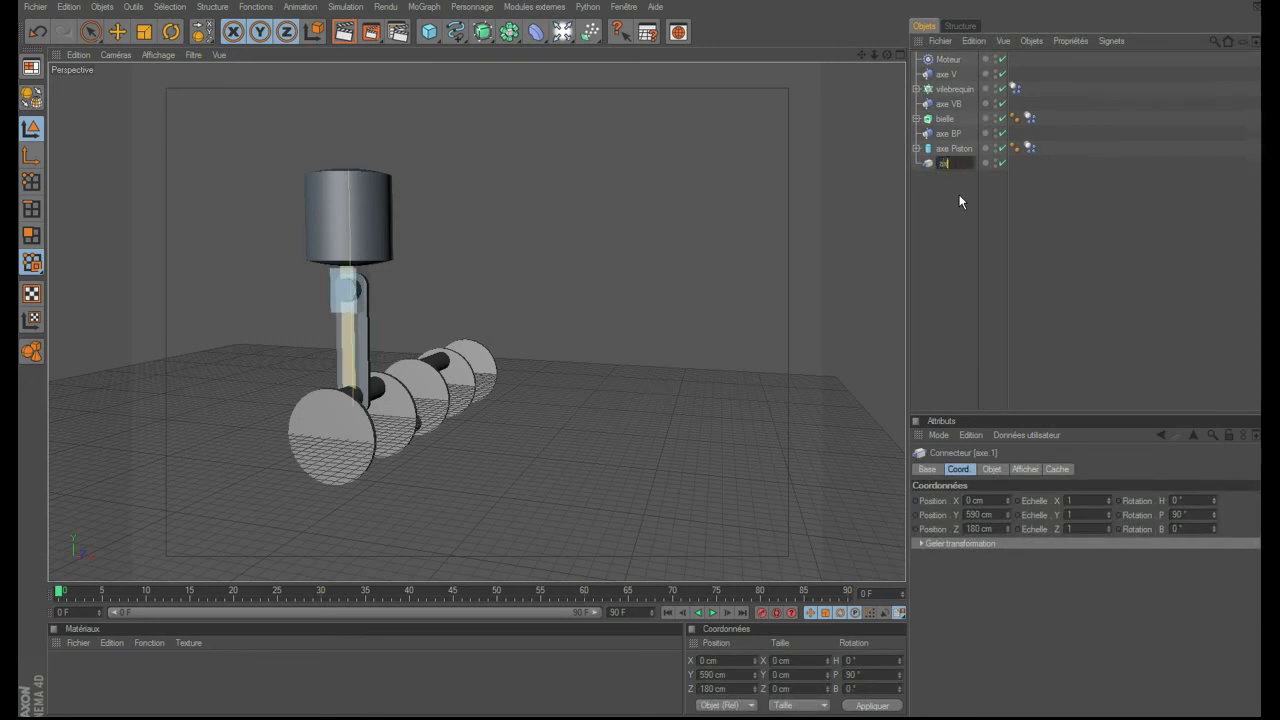
key("Return")
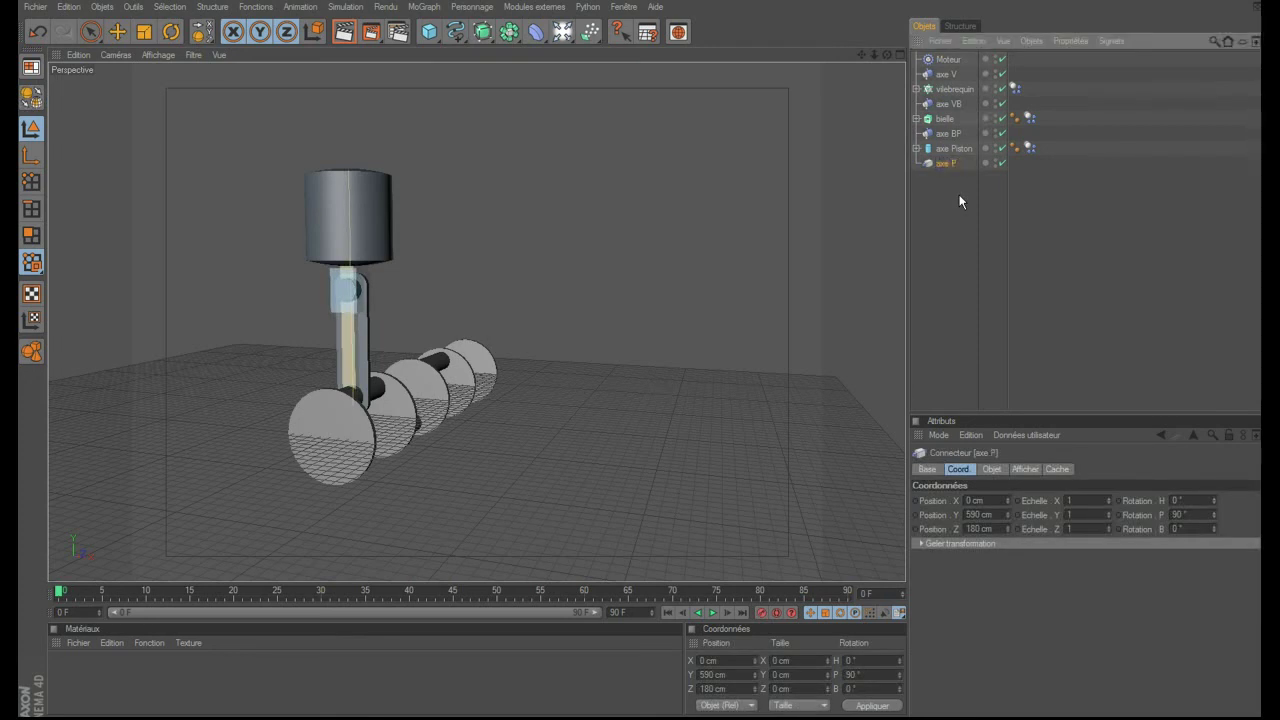
left_click_drag(944, 165, 946, 144)
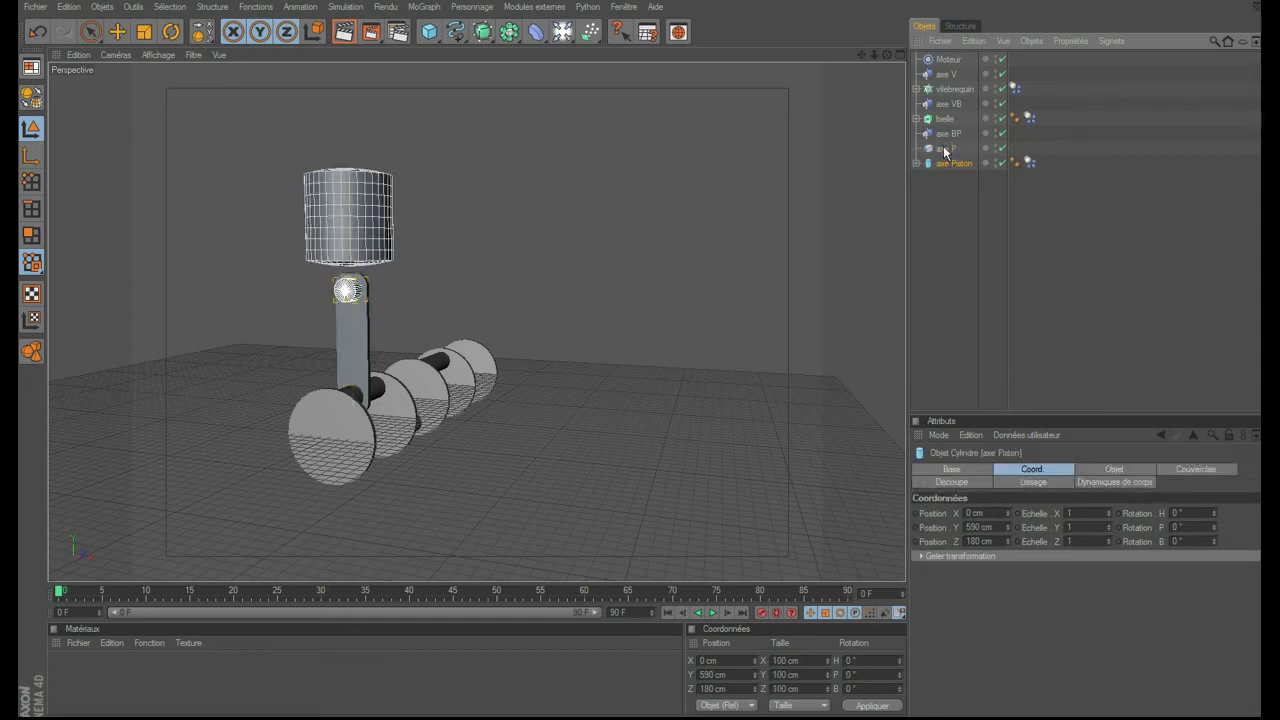
- Set axe Piston as axe P's Objet B and play the simulation
left_click(944, 148)
left_click(1002, 467)
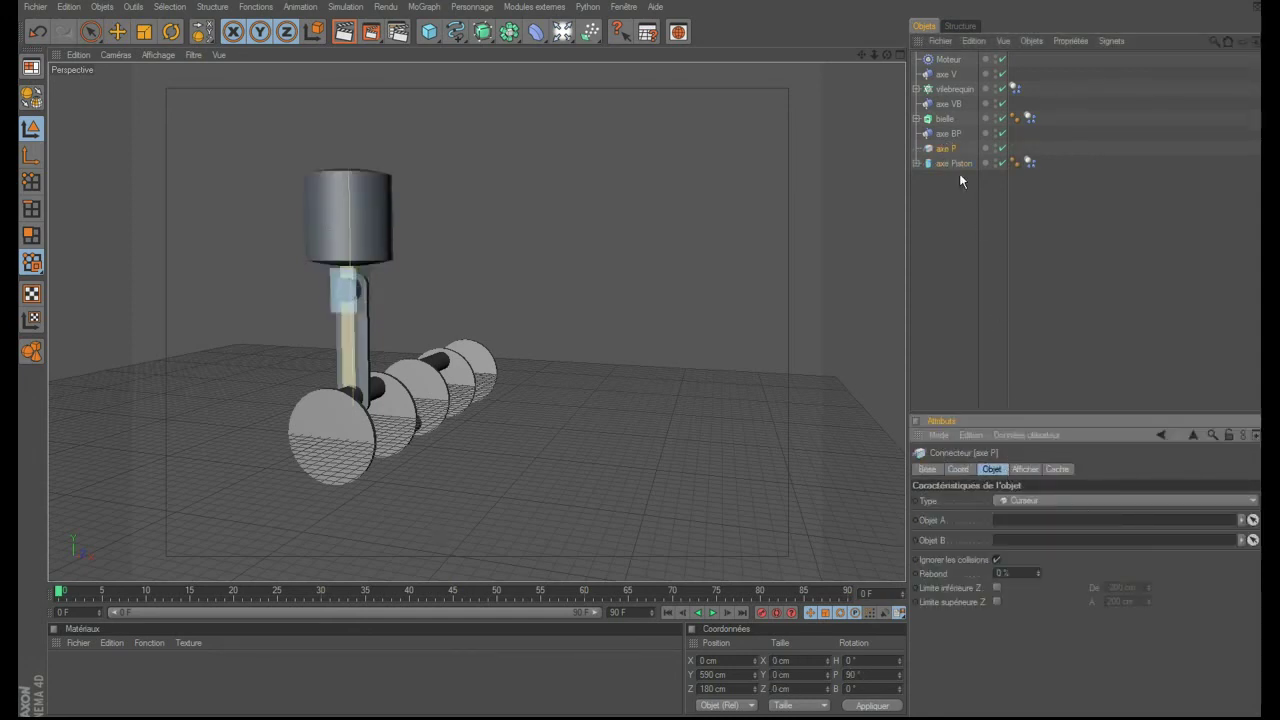
left_click_drag(953, 163, 1057, 540)
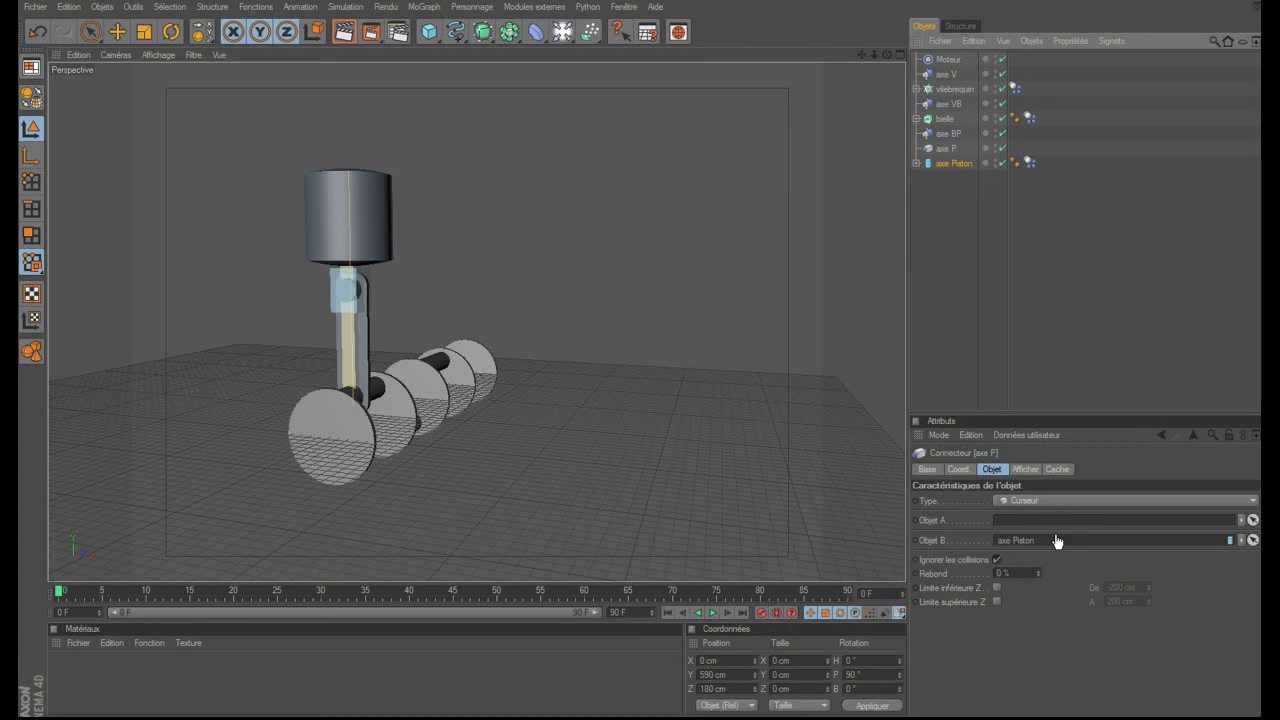
left_click(969, 283)
left_click(712, 613)
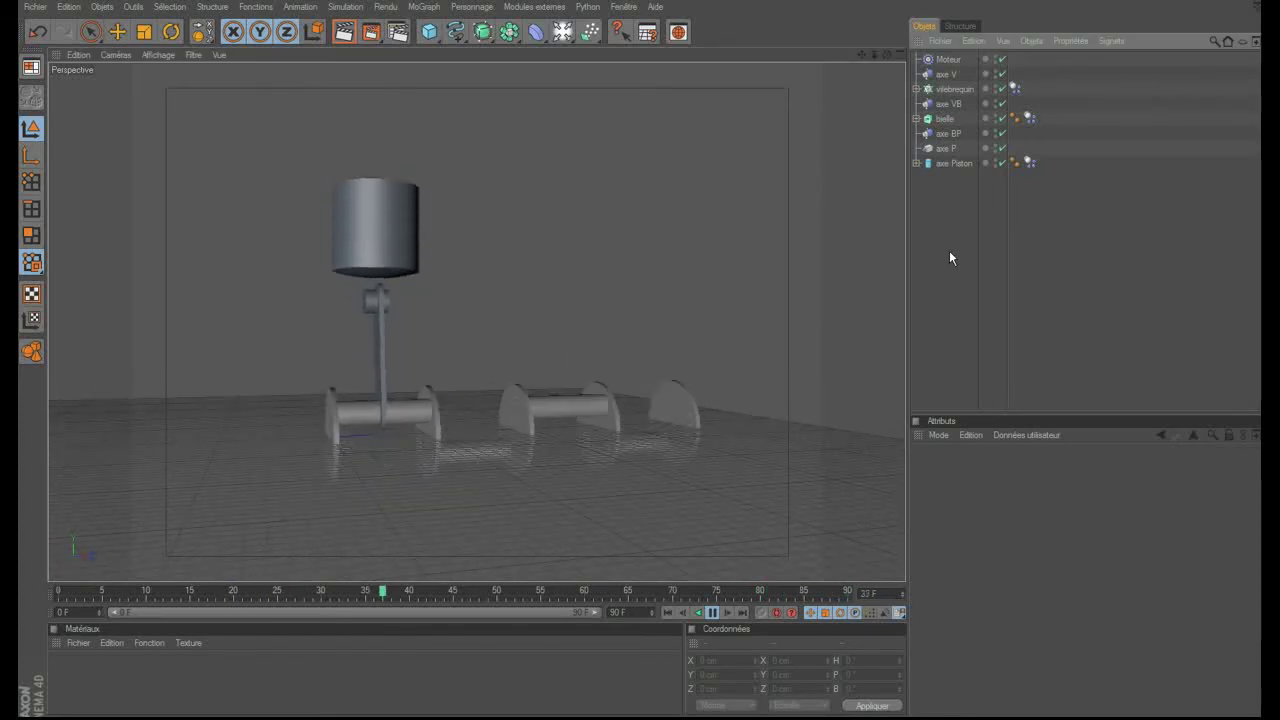
- Stop and rewind playback, then lower the piston to Y 191.838 cm onto the connecting rod
left_click(712, 613)
left_click(669, 612)
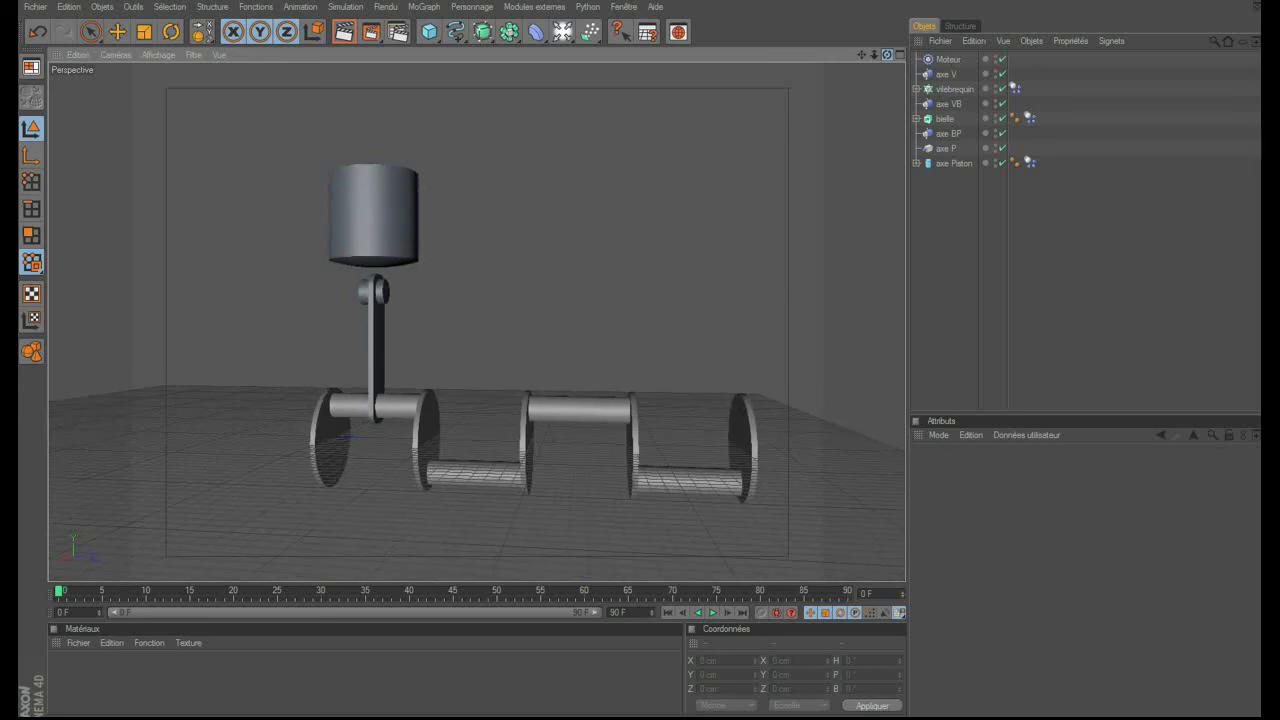
left_click(947, 165)
left_click(916, 163)
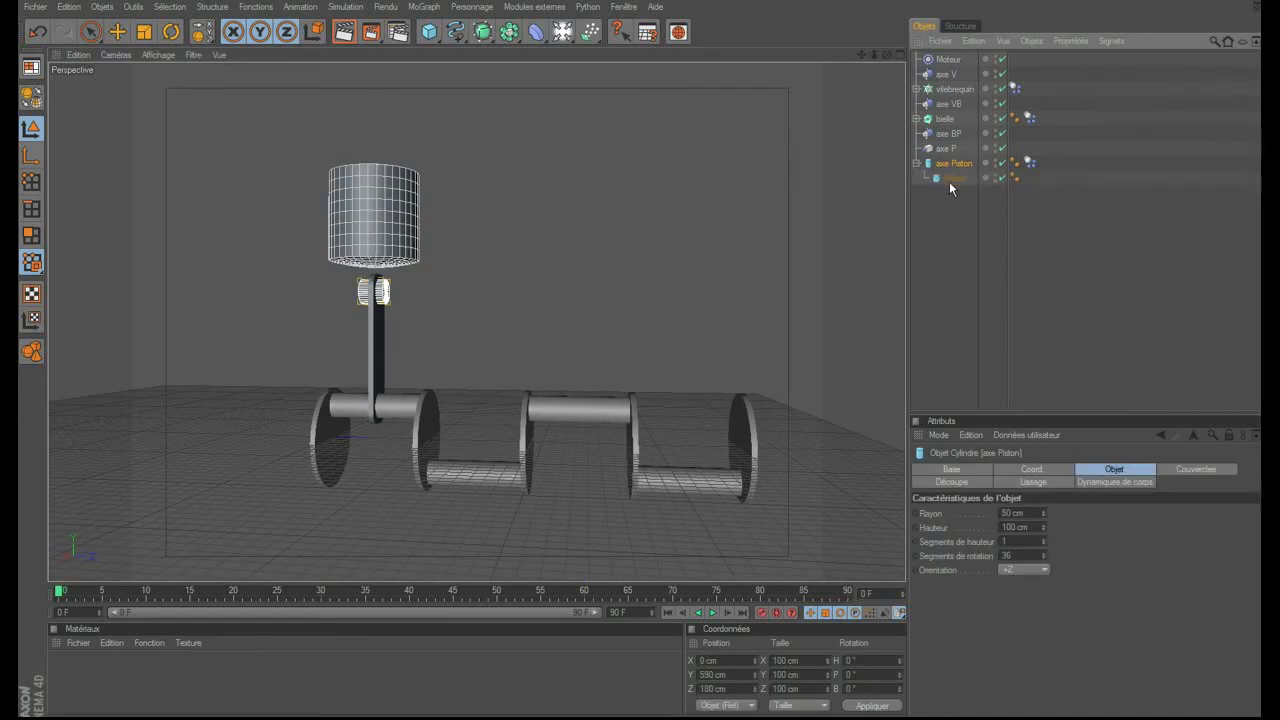
left_click(954, 178)
left_click(117, 31)
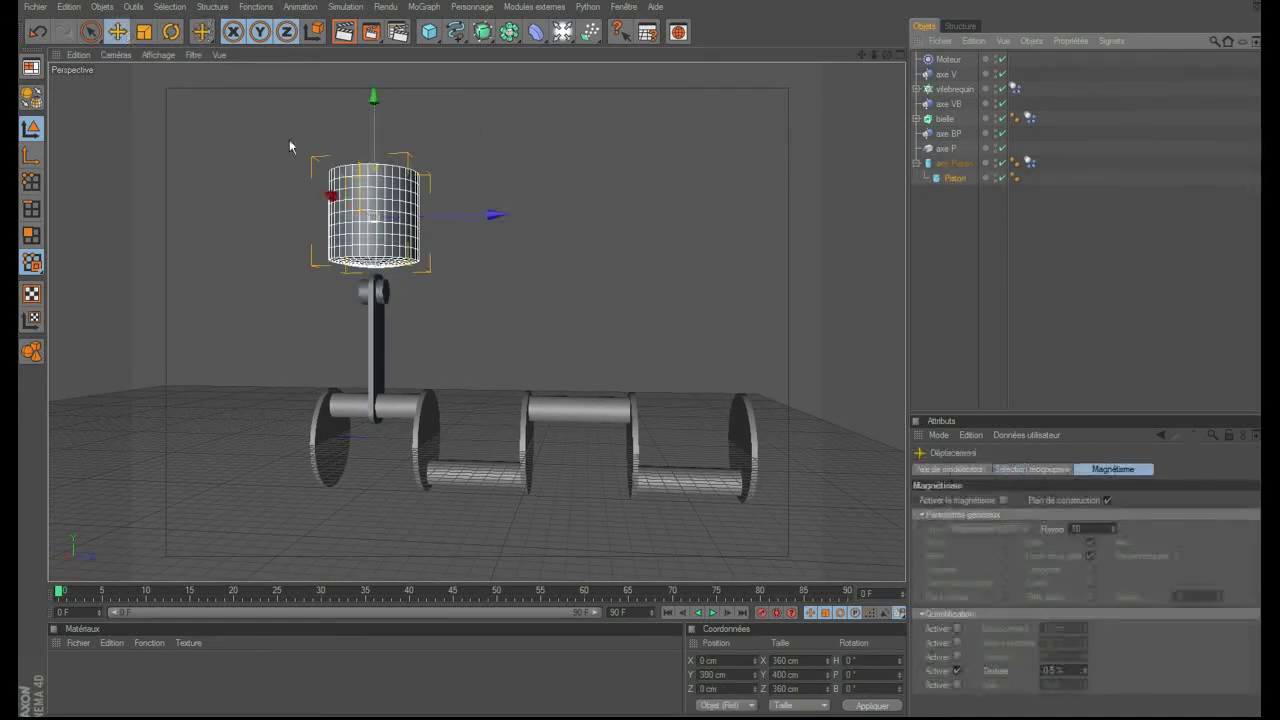
mouse_move(372, 127)
left_mouse_down()
mouse_move(372, 149)
mouse_move(373, 126)
left_mouse_up()
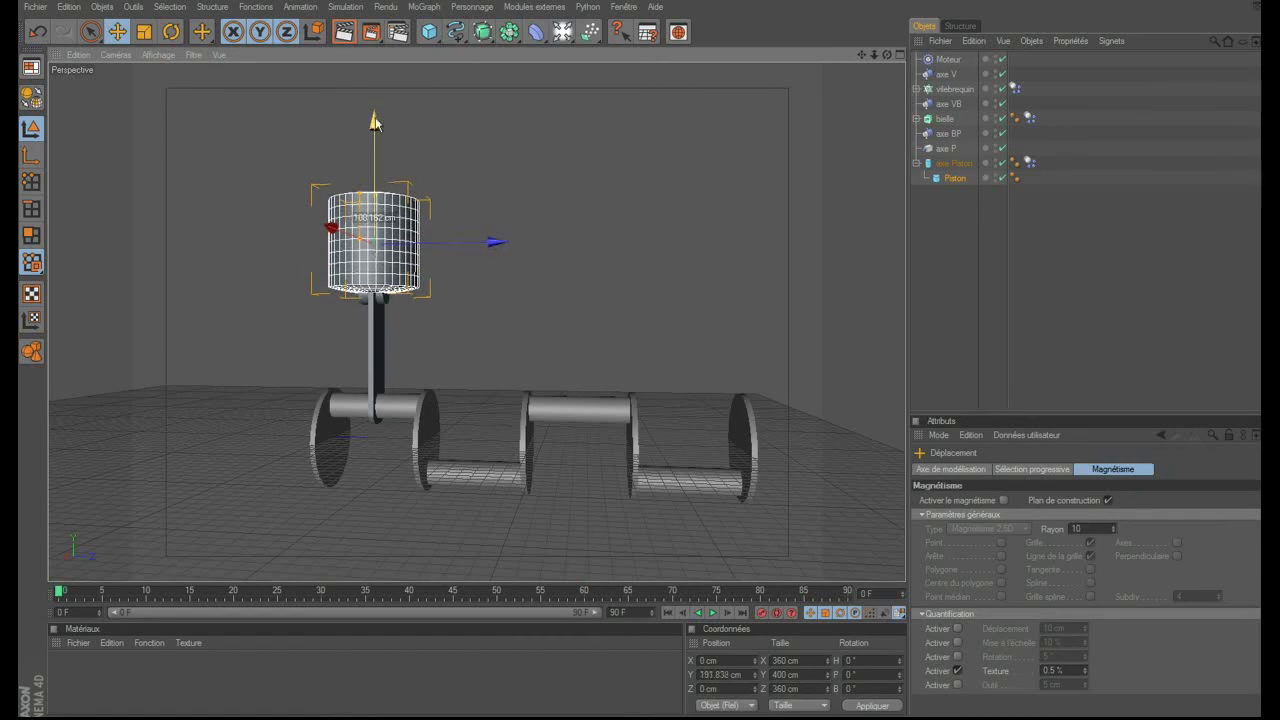
- Test-play the piston motion and return to frame 0
left_click(713, 612)
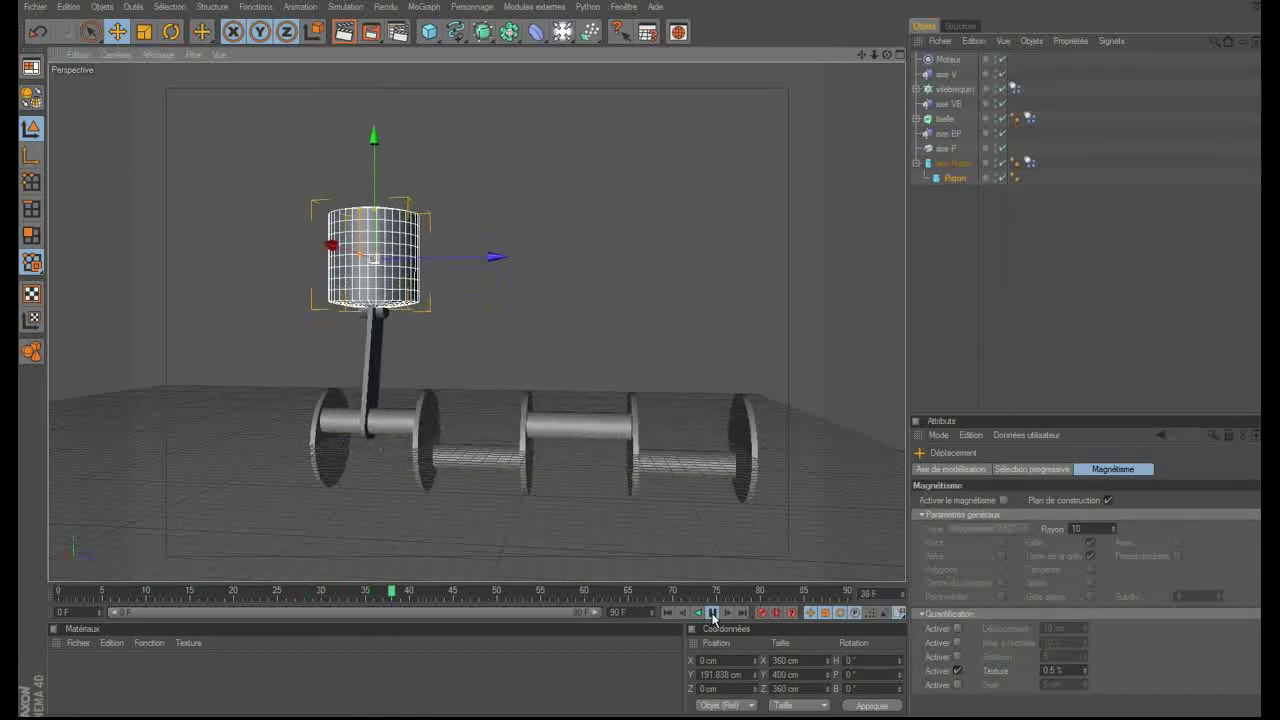
left_click(713, 612)
left_click(669, 612)
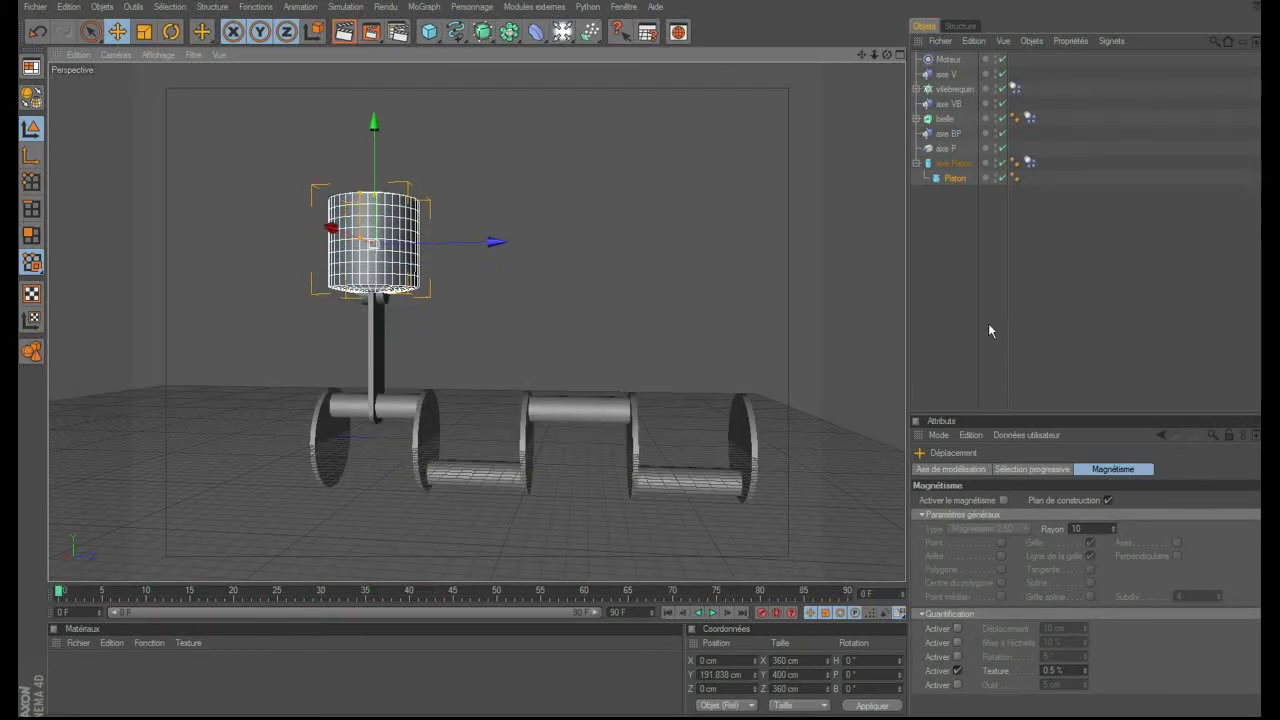
- Maximize the Droite side view framing the whole piston, and collapse axe Piston
left_click(897, 54)
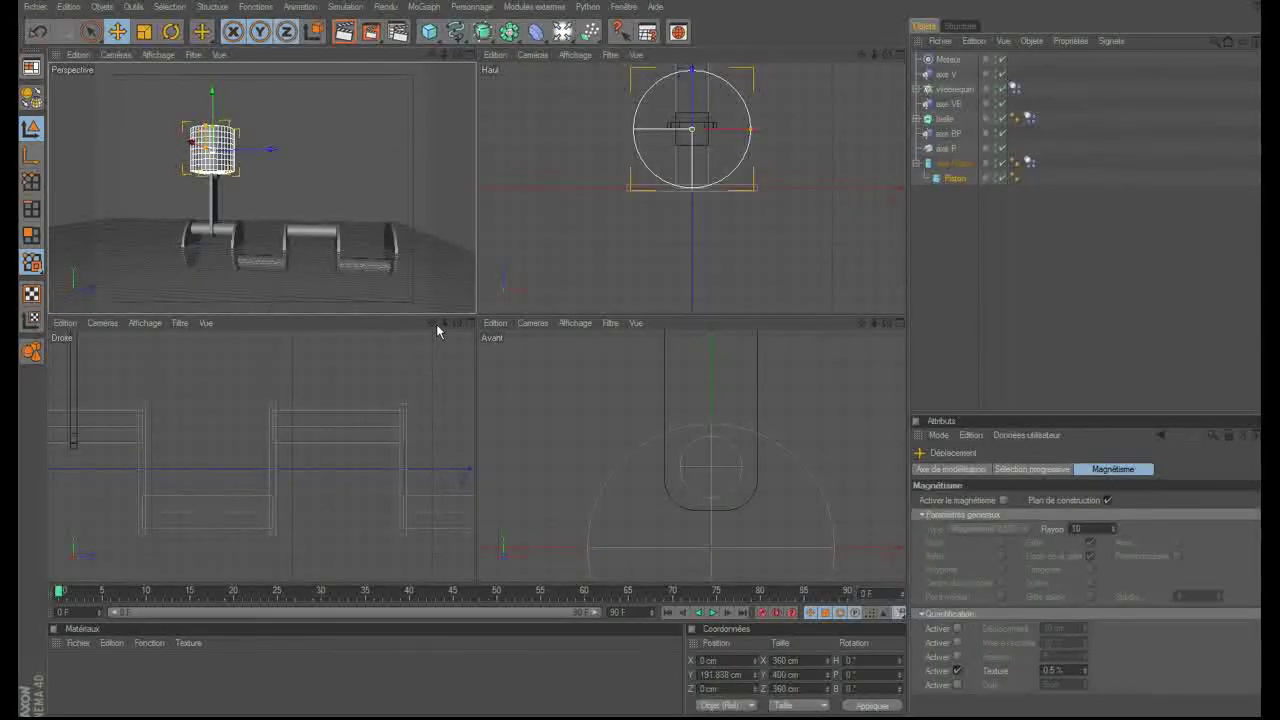
left_click_drag(434, 323, 441, 327)
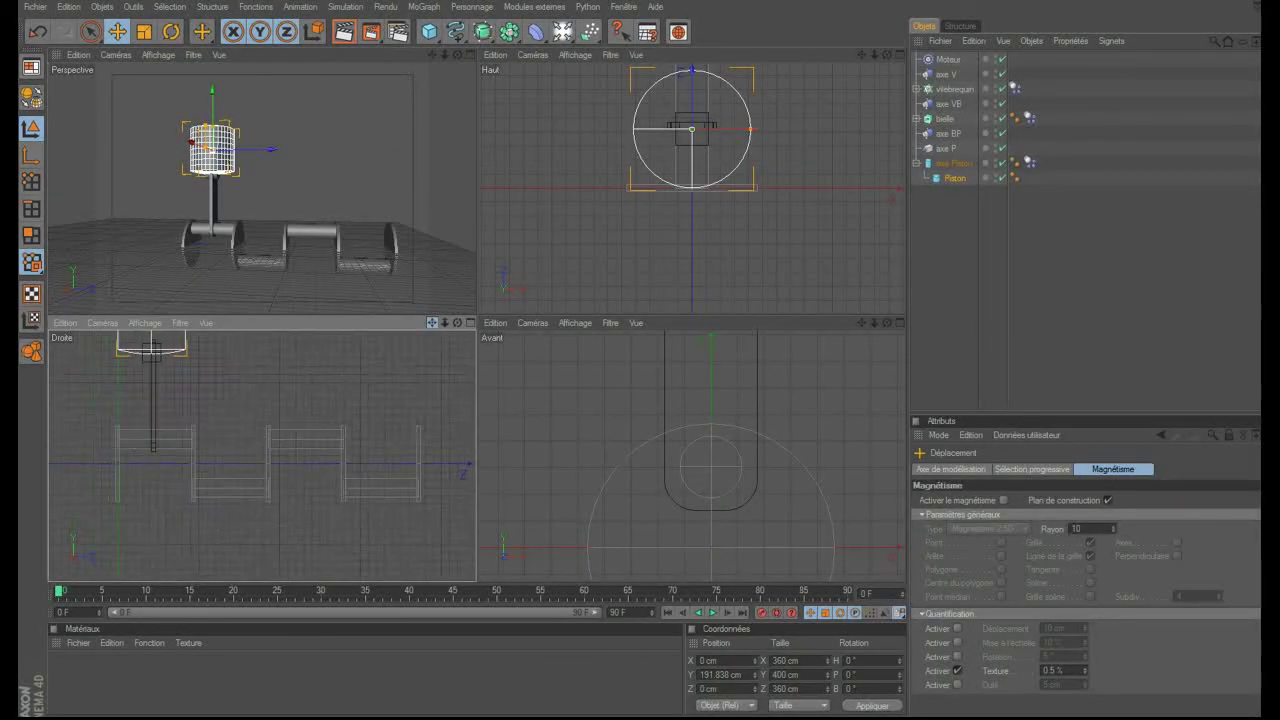
left_click(470, 322)
left_click_drag(862, 54, 884, 168)
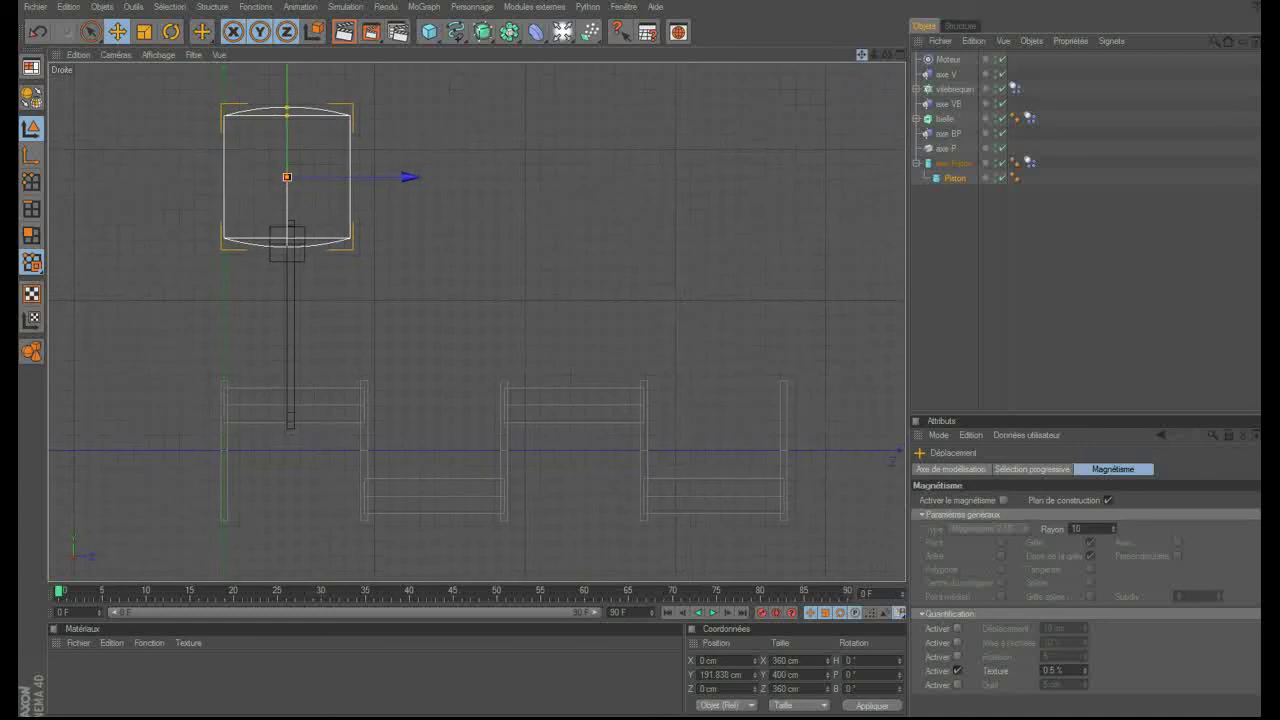
left_click(920, 170)
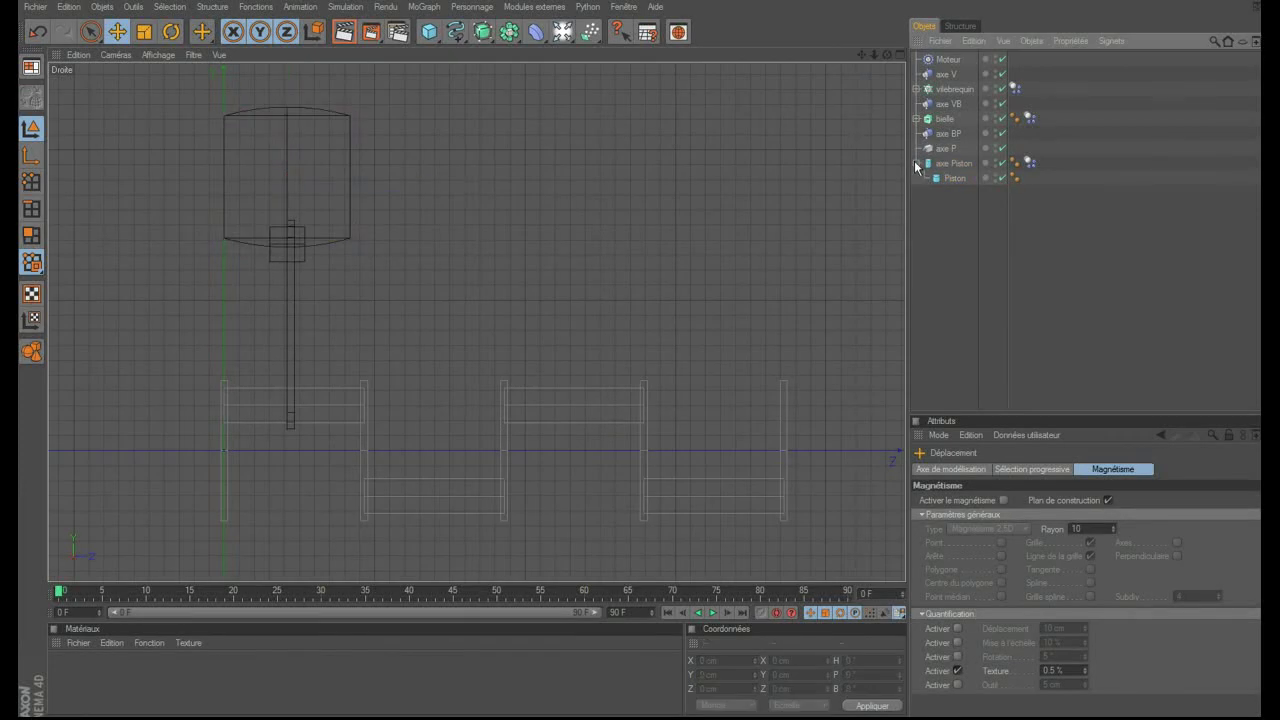
left_click(916, 163)
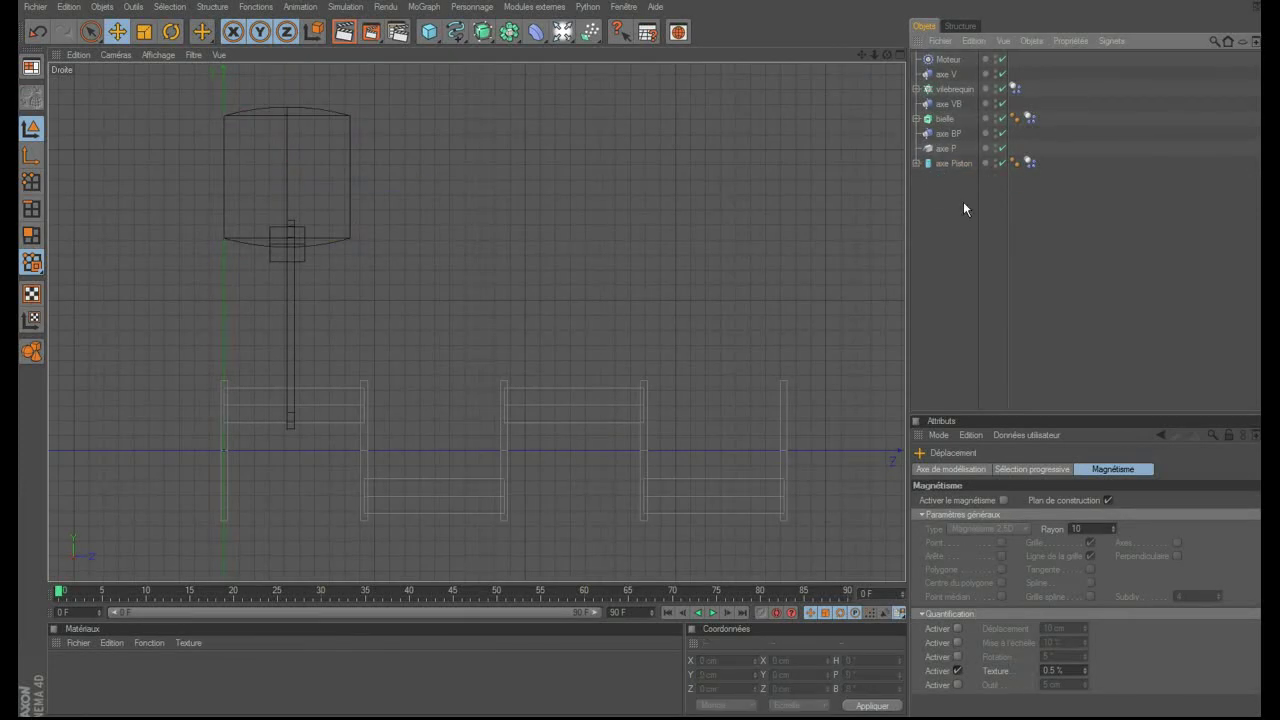
- Group the five rod, piston and axis objects into Neutre, move it to Y 182, Z 600 cm, and duplicate it
left_click_drag(962, 190, 925, 97)
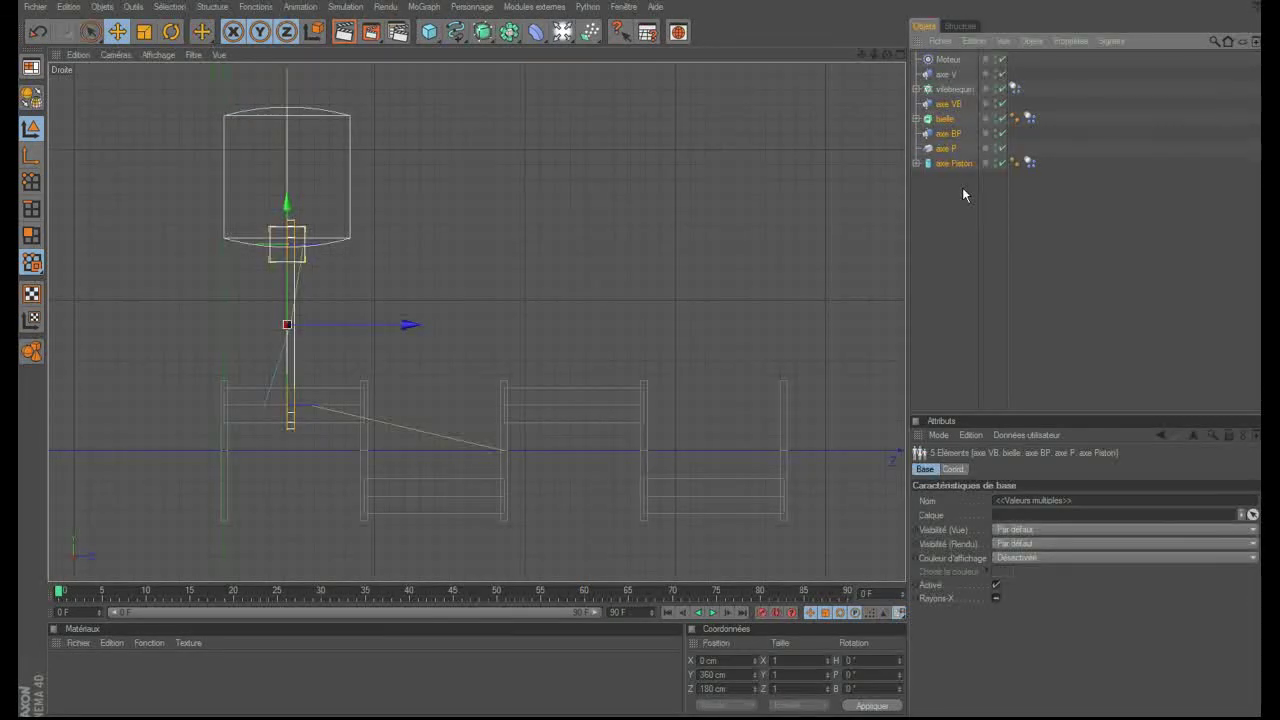
key("alt+g")
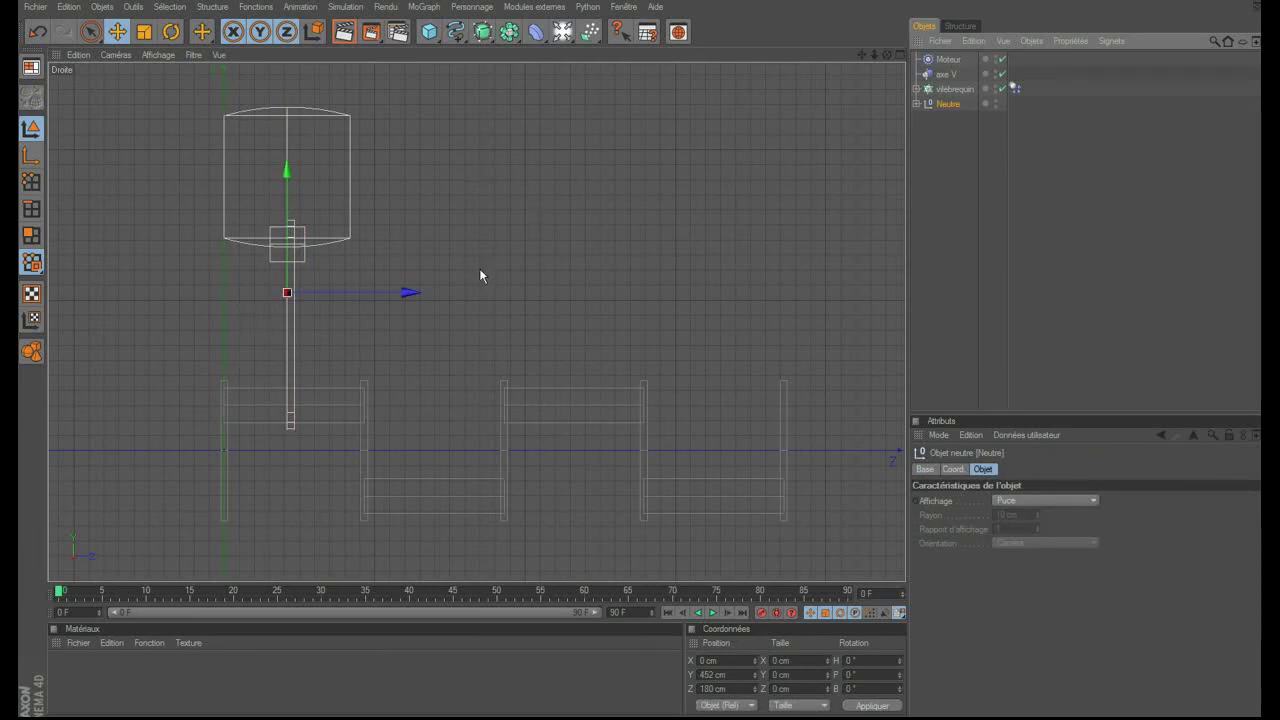
left_click_drag(409, 294, 553, 293)
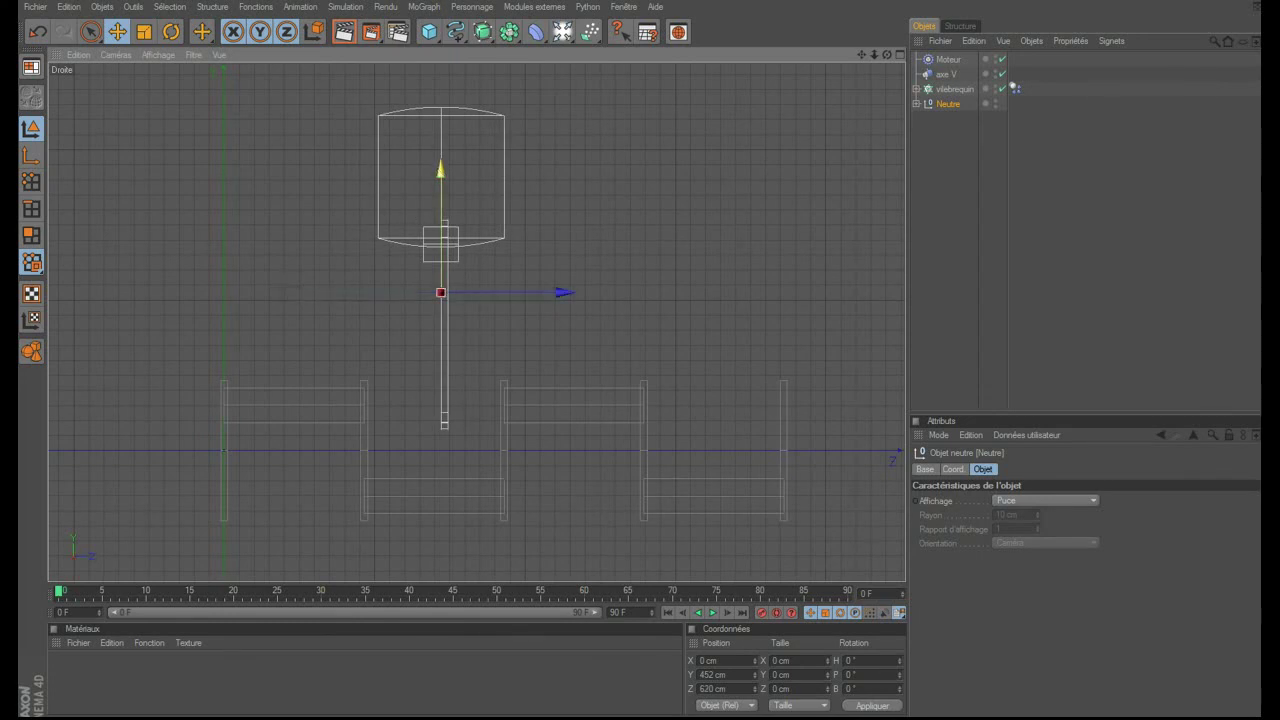
left_click_drag(440, 172, 440, 264)
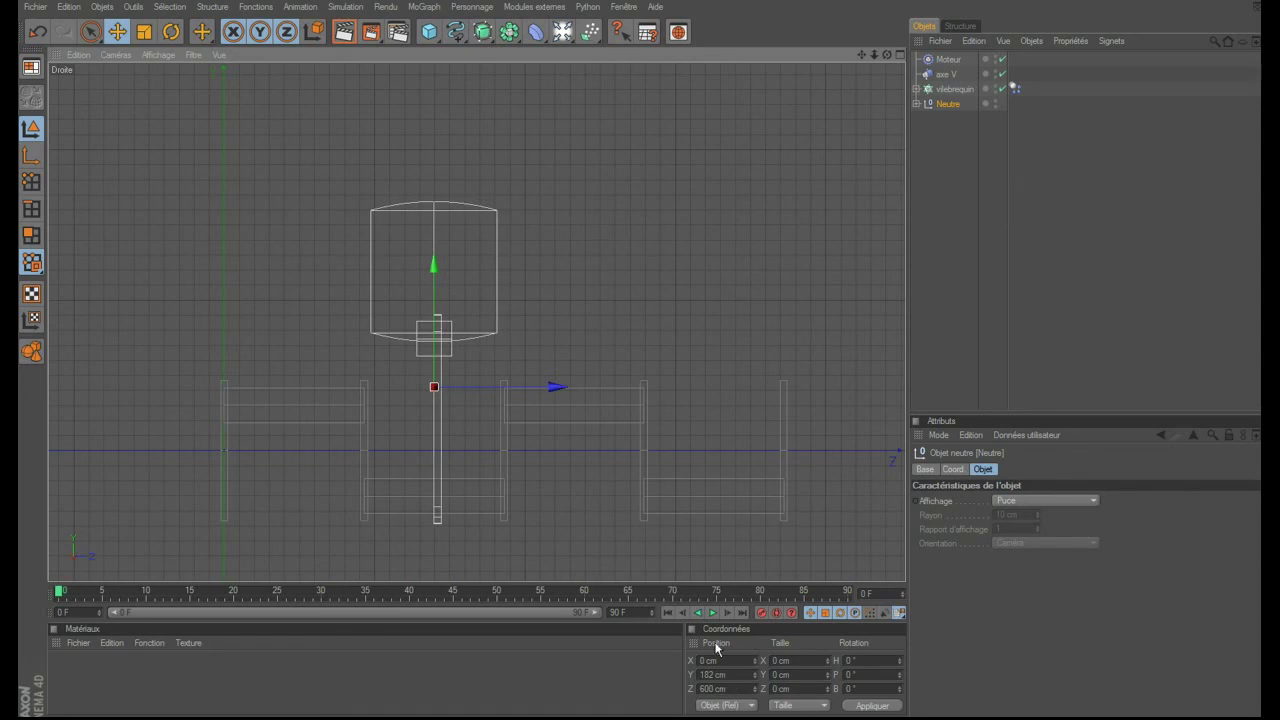
left_click_drag(552, 387, 556, 387)
left_click_drag(940, 106, 946, 140, "ctrl")
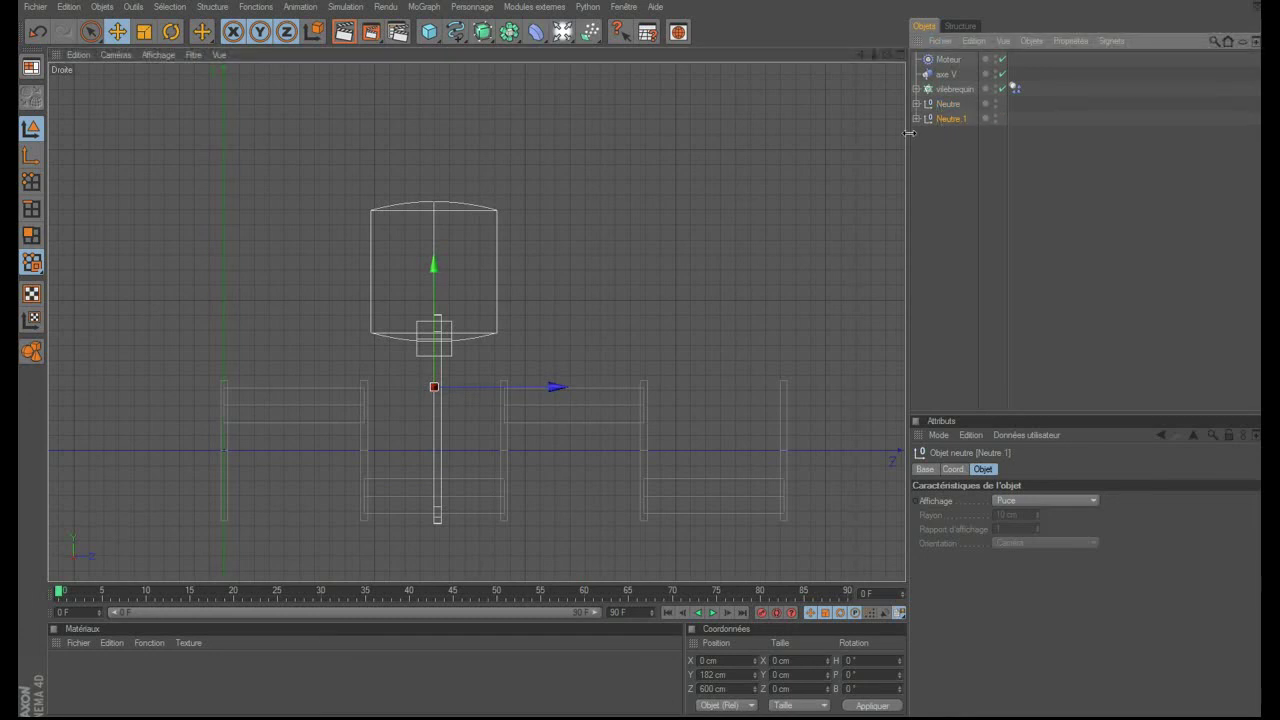
- Move Neutre 1 800 cm along Z, then select both Neutre and Neutre 1
left_click_drag(557, 393, 840, 390)
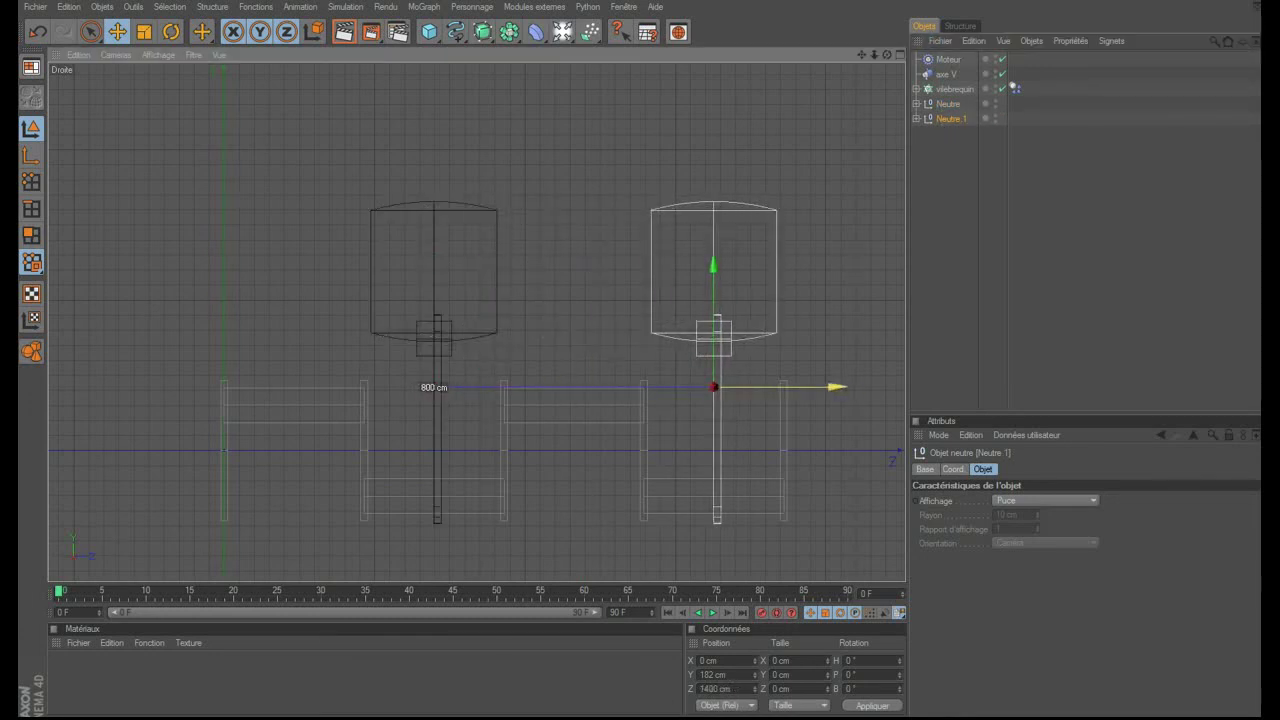
left_click(1023, 194)
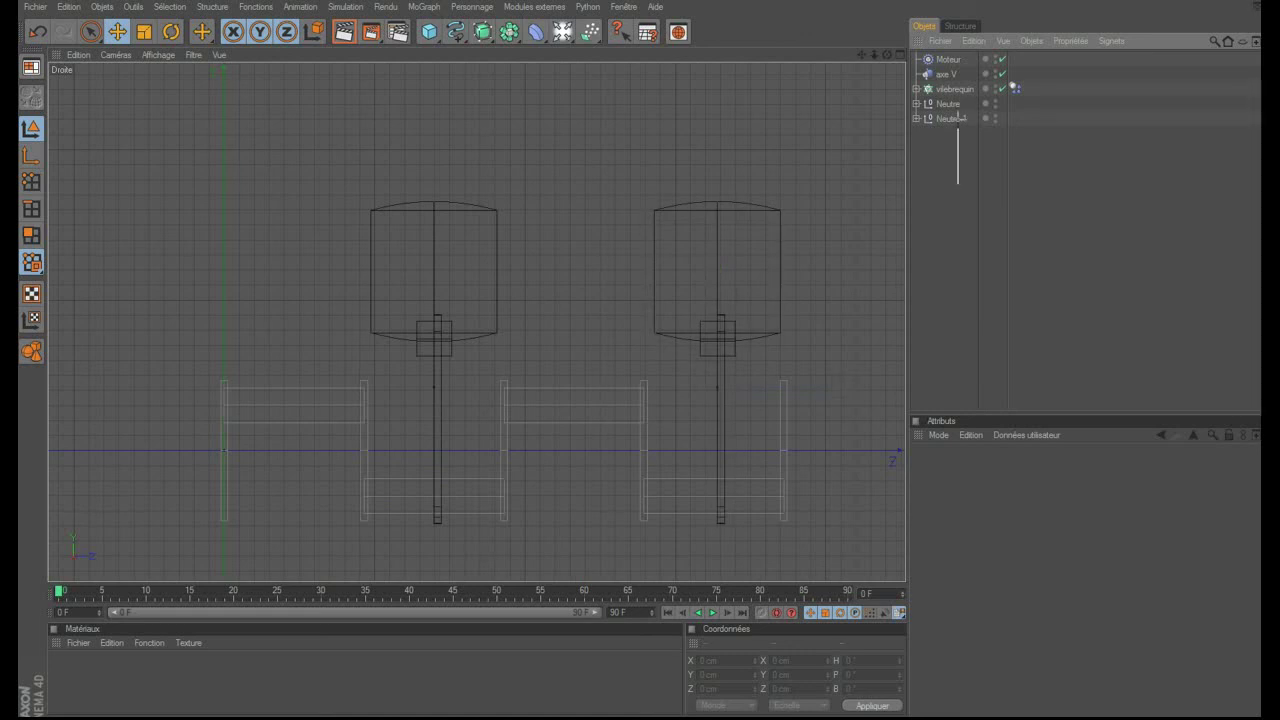
left_click_drag(951, 96, 953, 127)
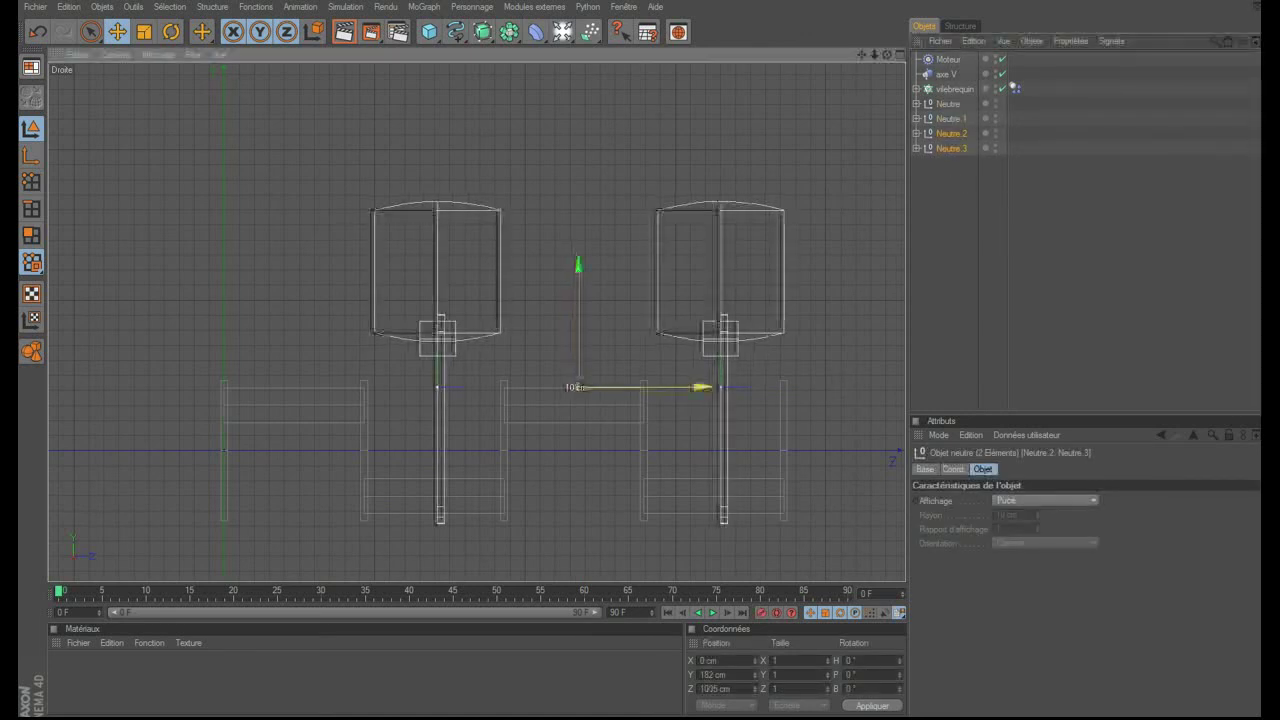
- Copy the pair between the originals and raise the copies 270 cm to Y 452 cm
mouse_move(697, 387)
left_mouse_down()
mouse_move(540, 387)
mouse_move(566, 387)
left_mouse_up()
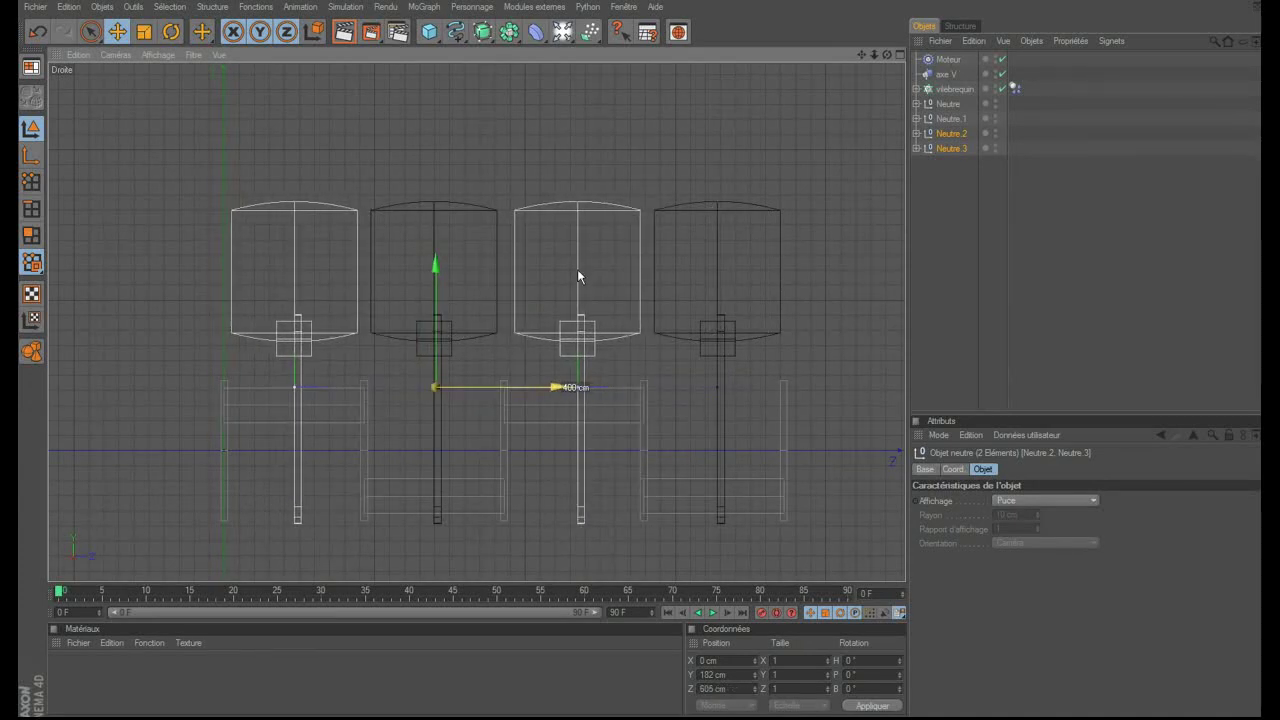
left_click_drag(436, 387, 436, 292)
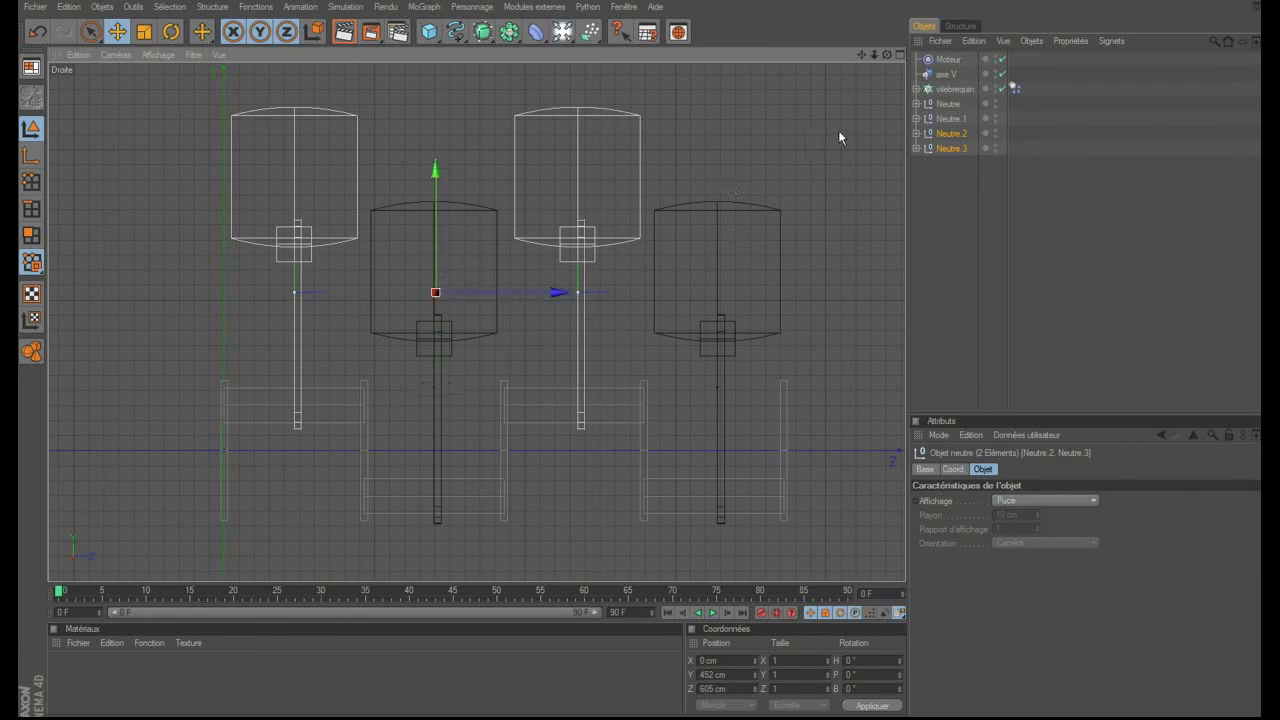
left_click(896, 55)
- Play the animation in the full-size perspective view, orbiting to an oblique engine close-up
left_click(472, 55)
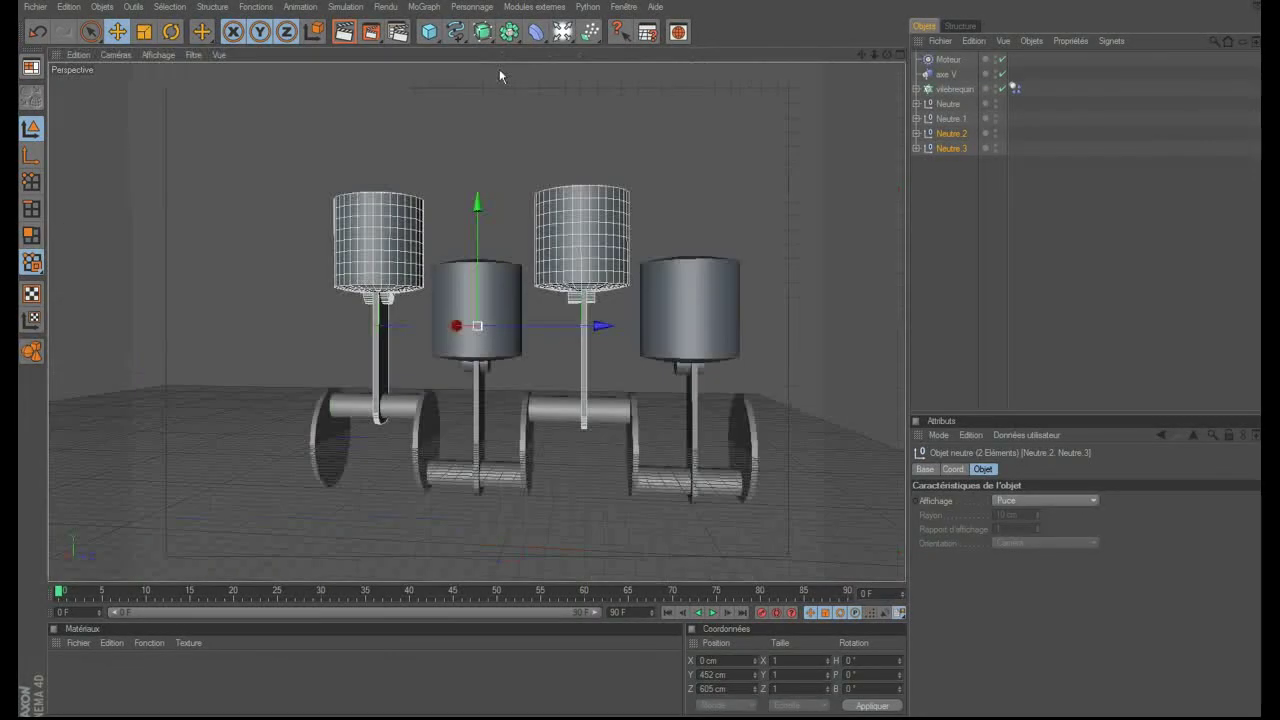
left_click(948, 216)
left_click(711, 613)
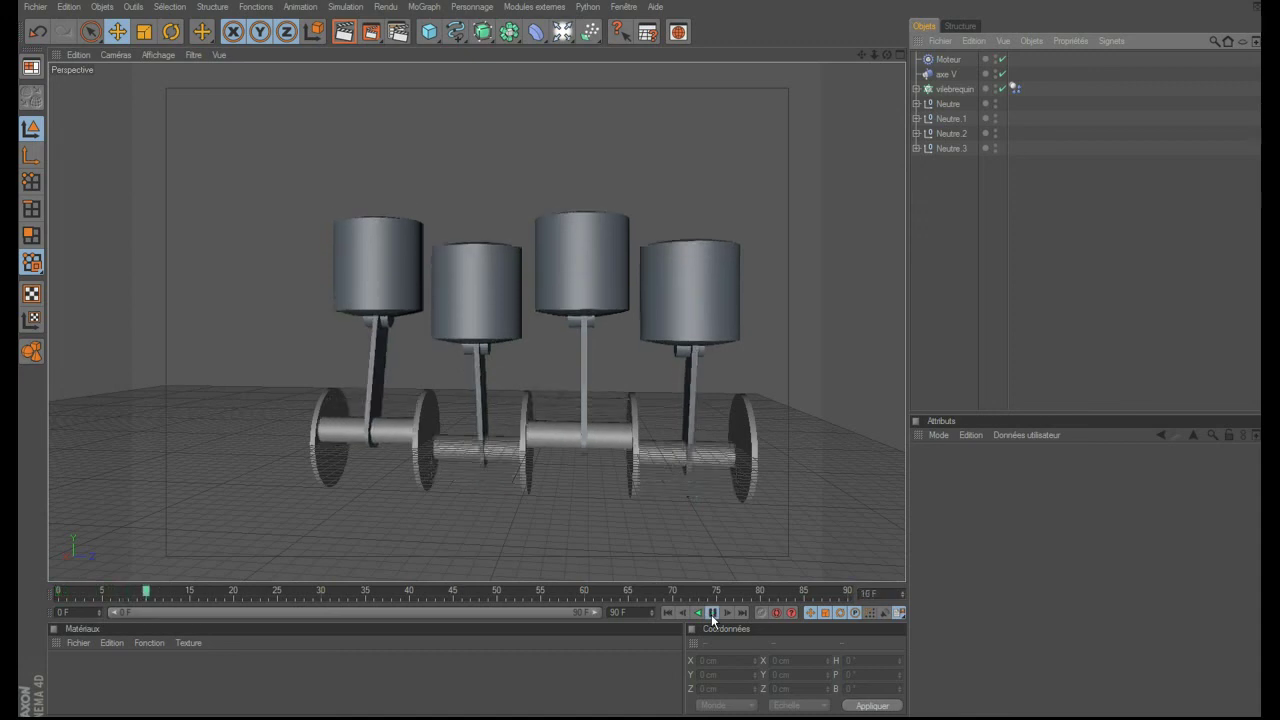
left_click_drag(886, 54, 828, 52)
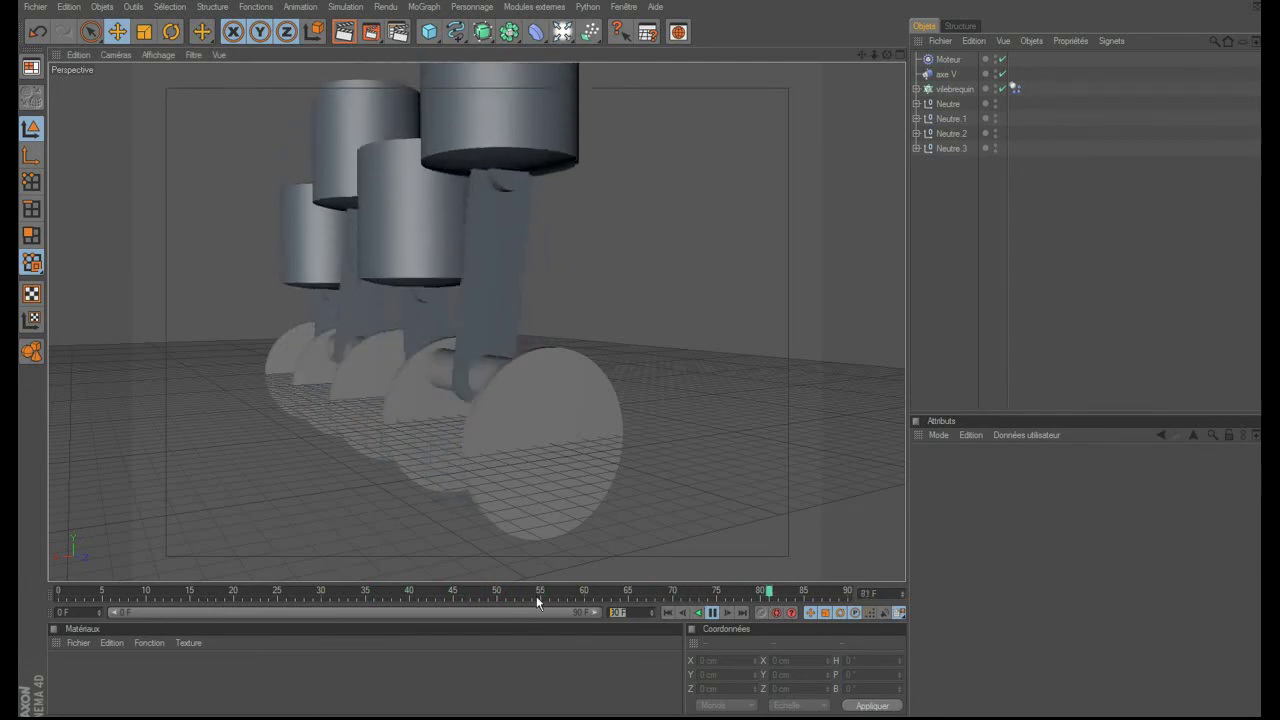
- Extend the animation length and preview range to 900 frames
type("0")
key("Return")
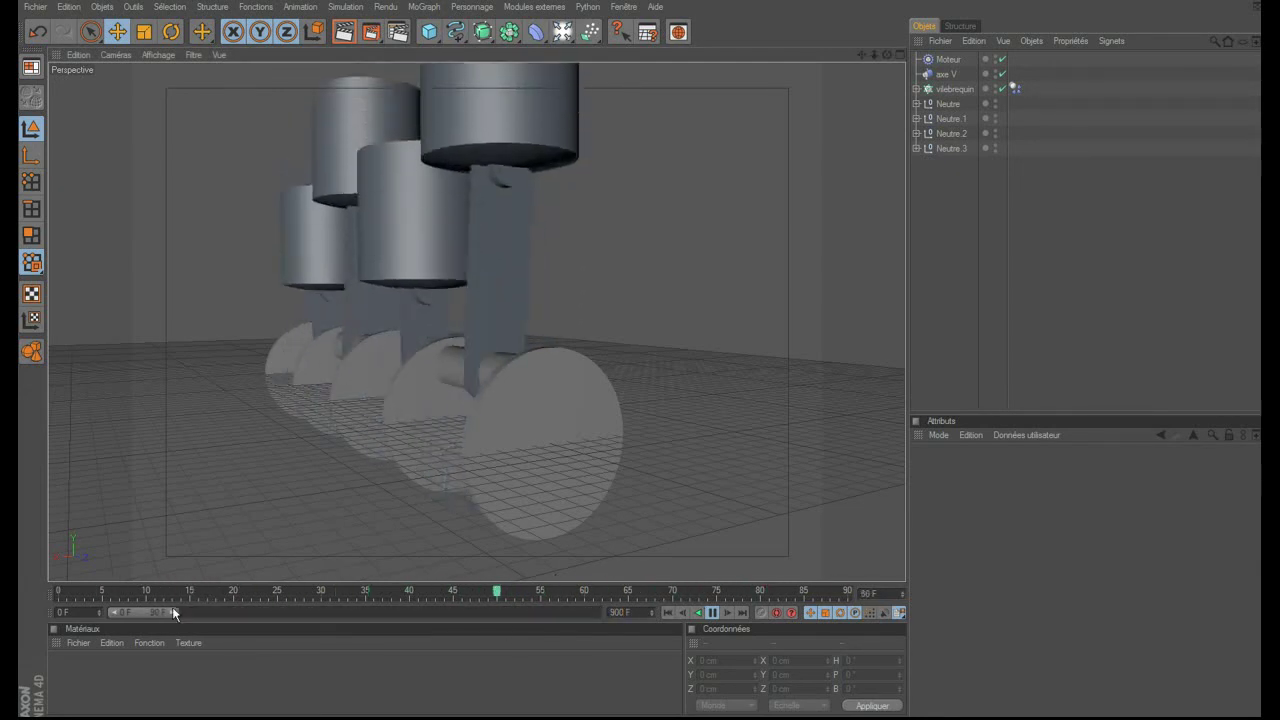
left_click_drag(172, 611, 595, 612)
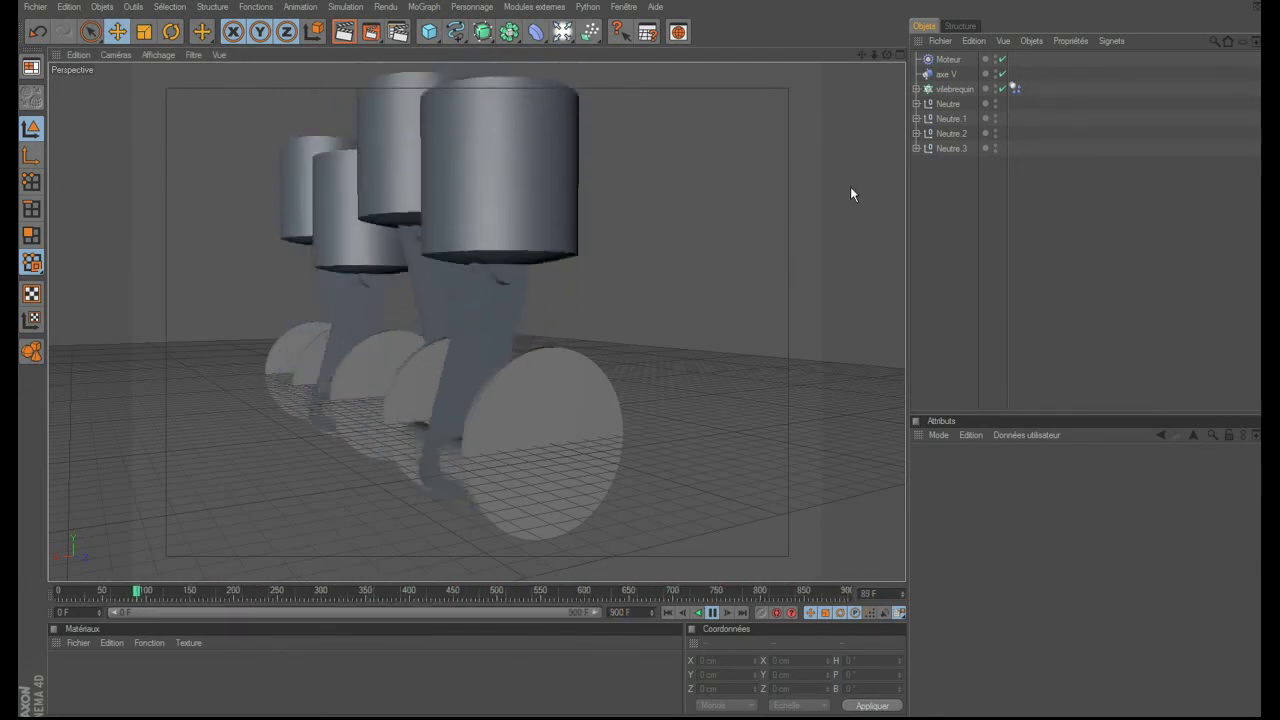
- Switch the viewport to Ombrage rapide (lignes) and set the Moteur's target angular speed to 720°
left_click(155, 56)
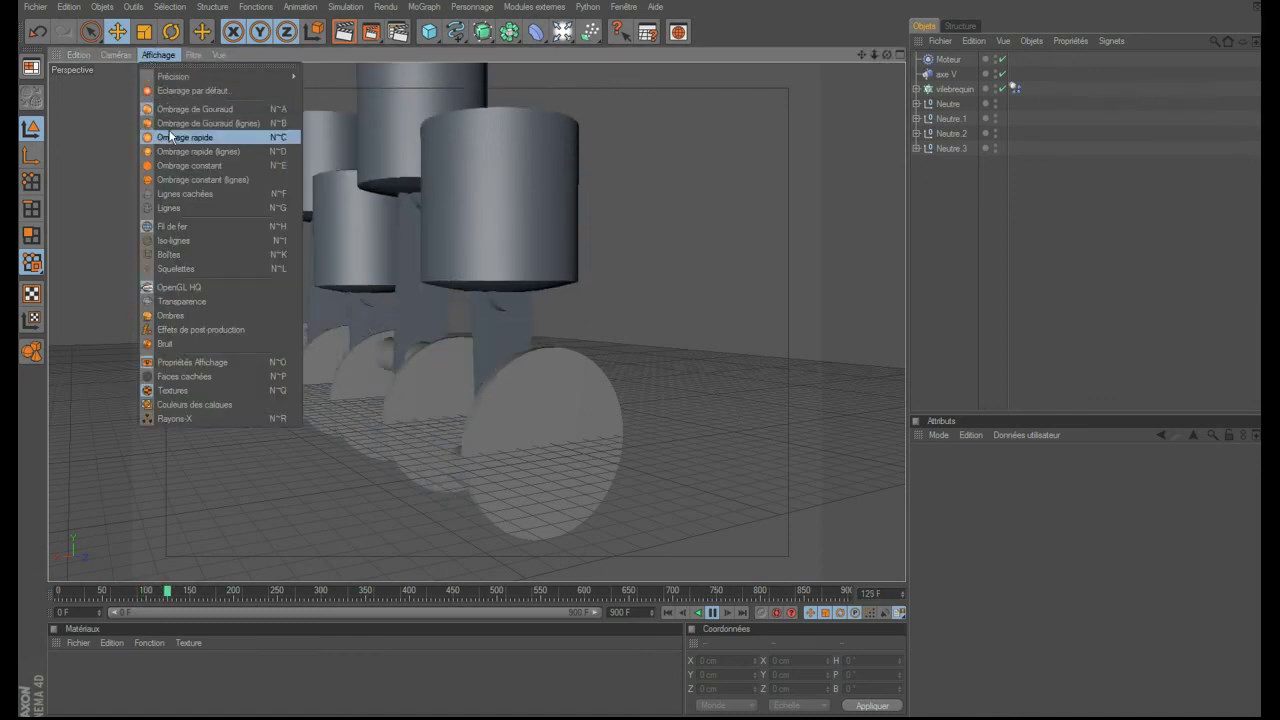
left_click(198, 151)
left_click(935, 62)
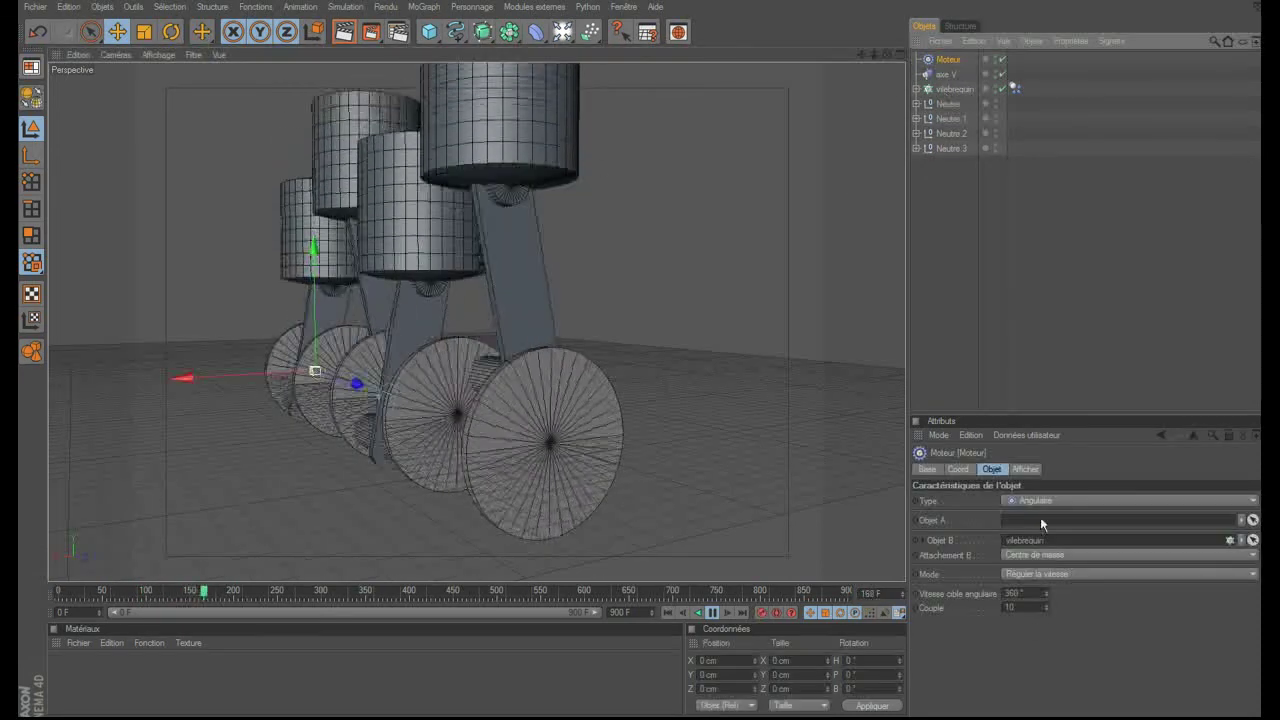
type("720")
key("Return")
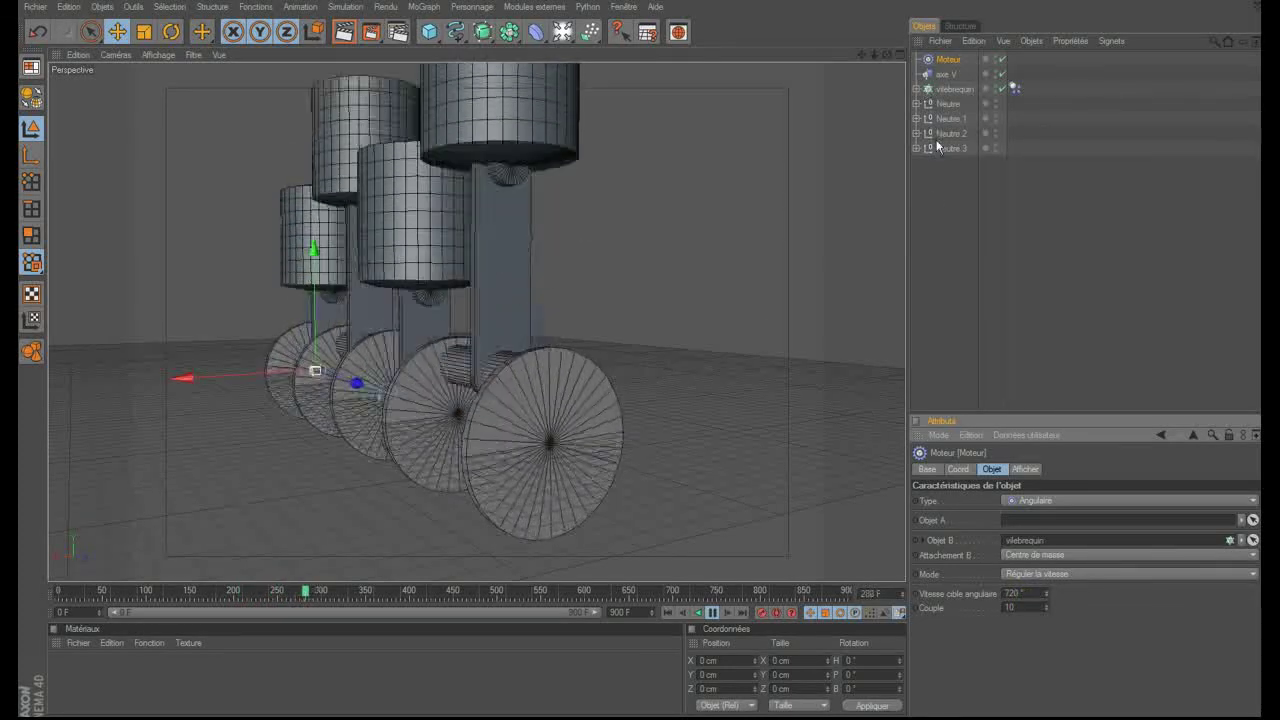
left_click(872, 101)
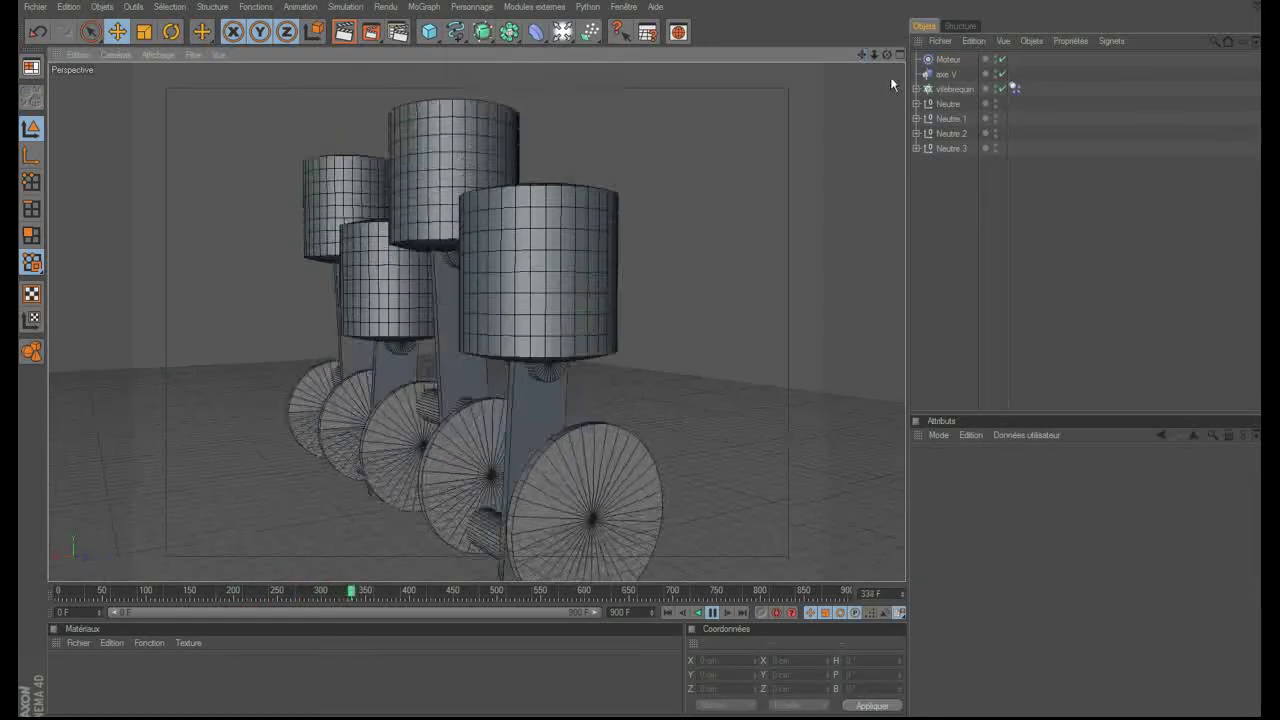
left_click_drag(886, 54, 861, 54)
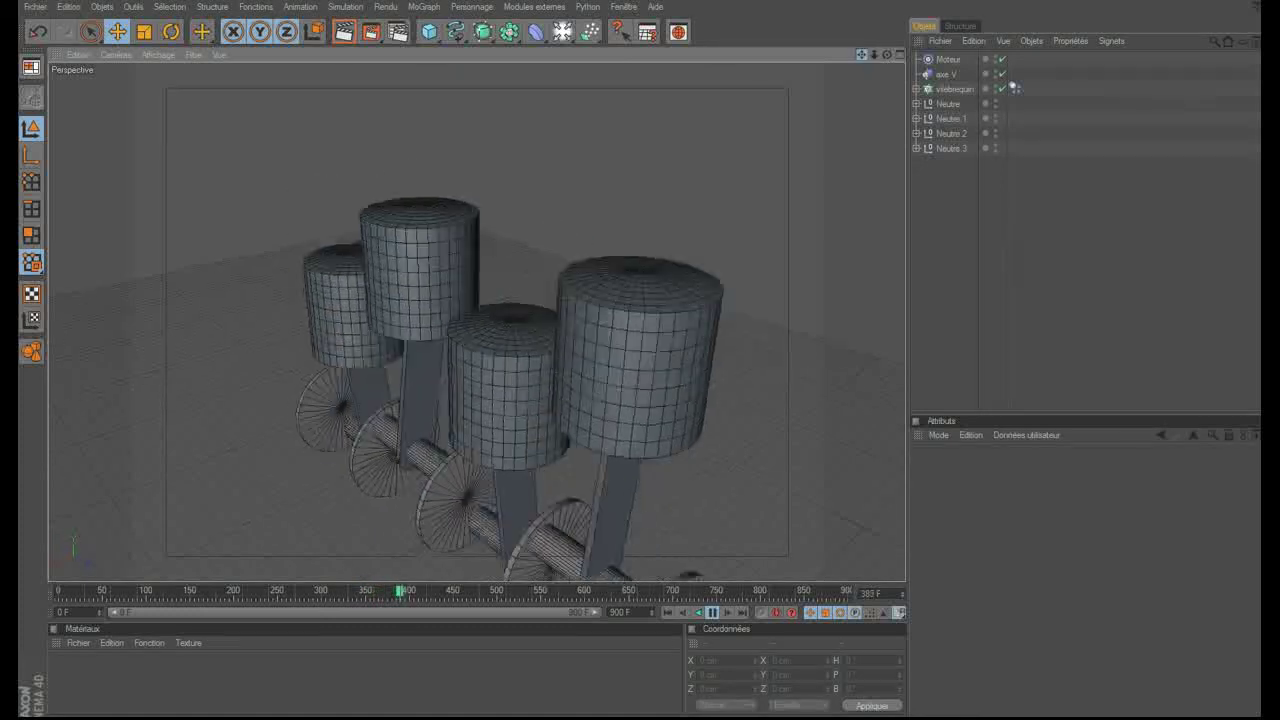